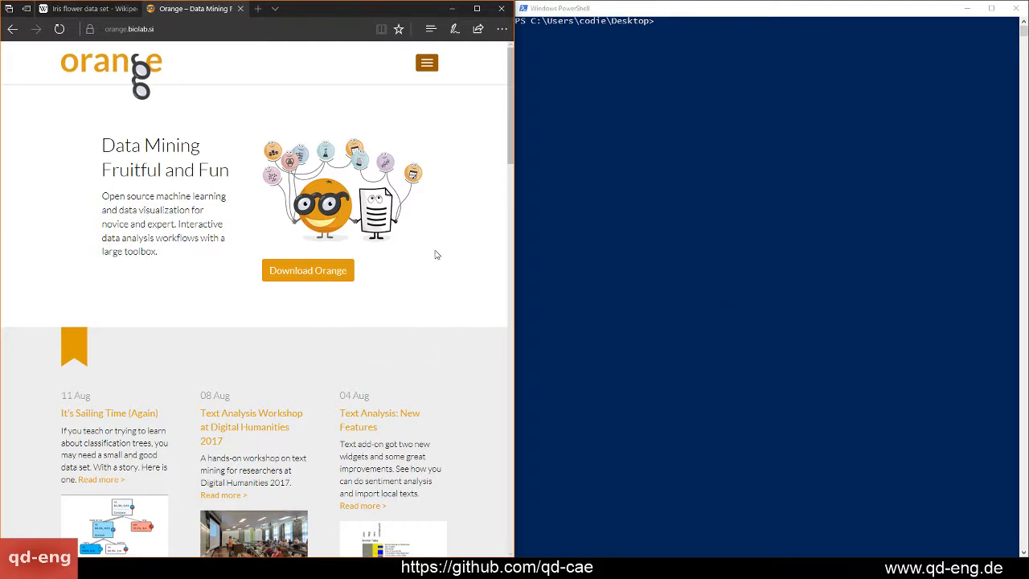
Look over the Orange home page's news, data visualization, visual programming and add-ons sections, and dismiss the Data Science email course pop-up
{"action": "scroll", "coordinate": [436, 255], "scroll_direction": "down", "scroll_amount": 10}
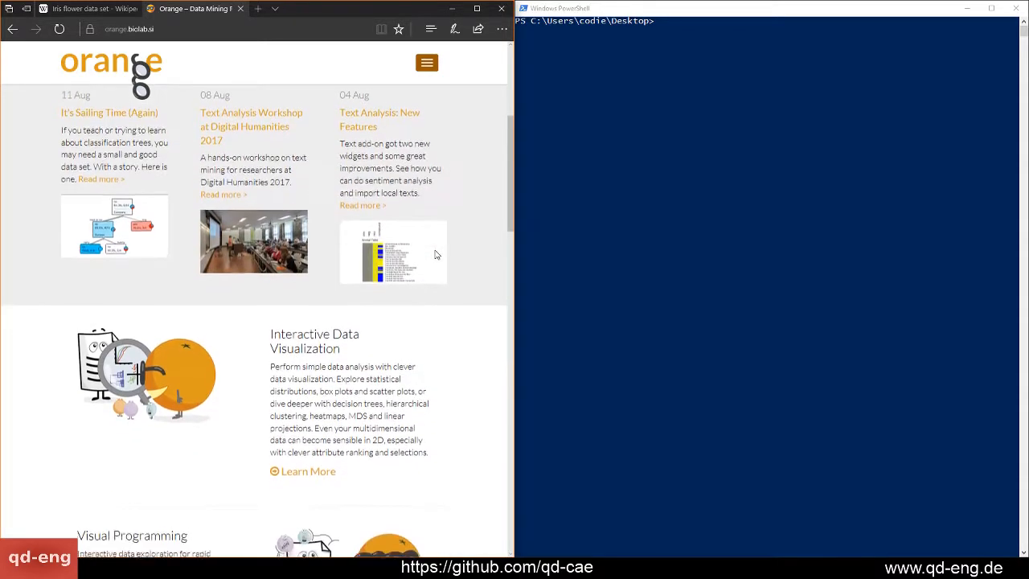
{"action": "scroll", "coordinate": [436, 255], "scroll_direction": "down", "scroll_amount": 4}
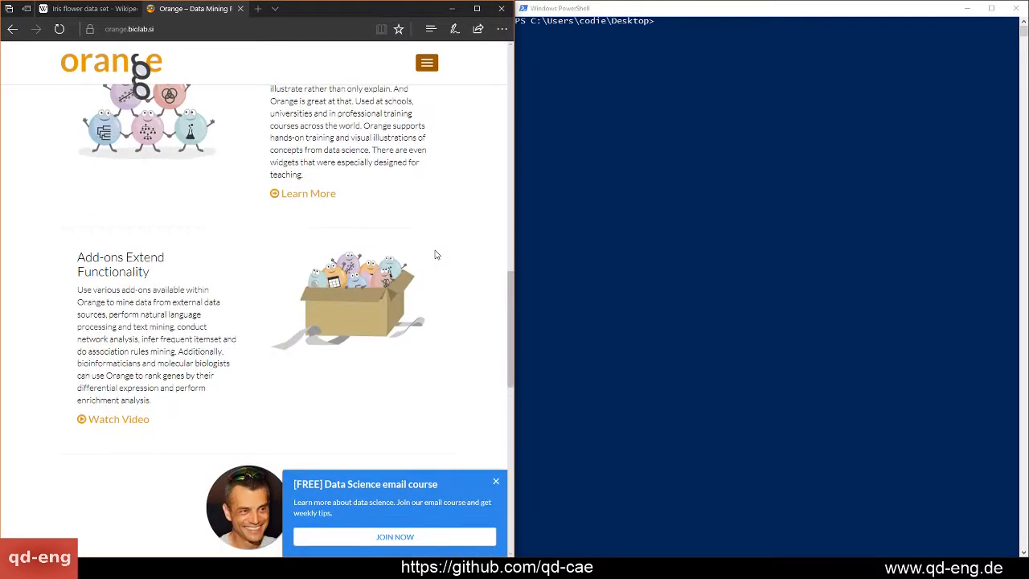
{"action": "left_click", "coordinate": [496, 483]}
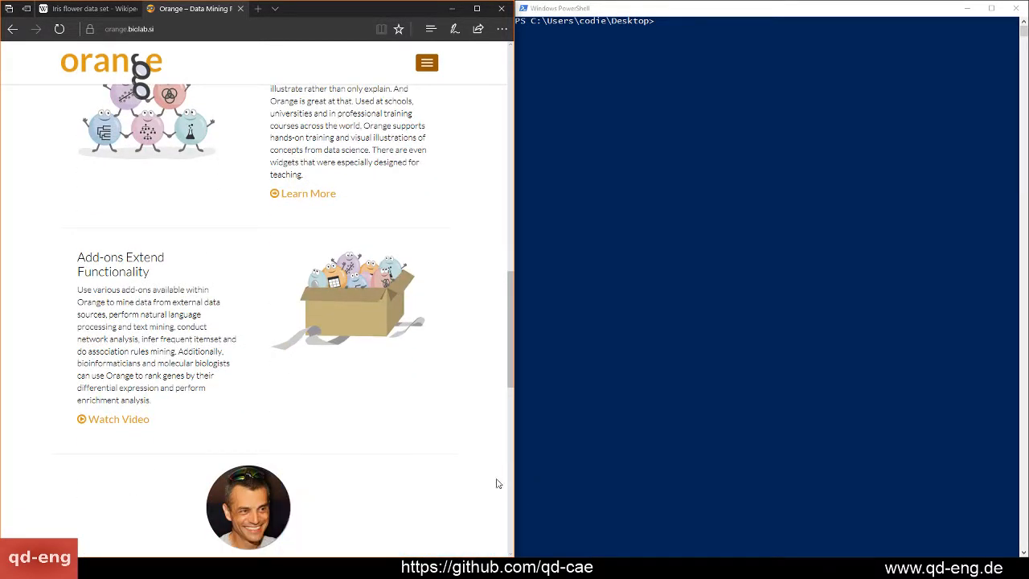
{"action": "scroll", "coordinate": [347, 374], "scroll_direction": "up", "scroll_amount": 6}
{"action": "scroll", "coordinate": [347, 378], "scroll_direction": "up", "scroll_amount": 5}
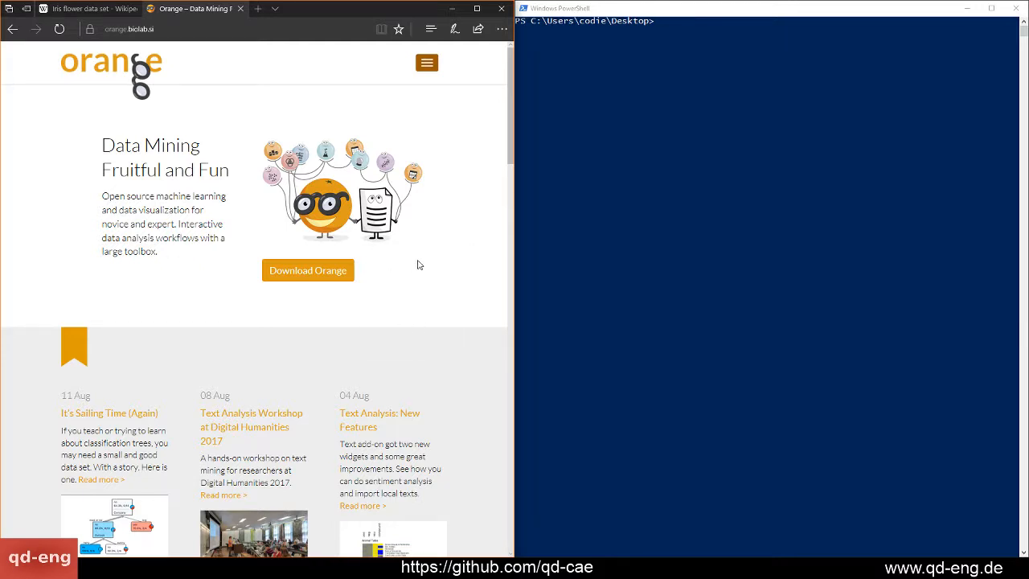
{"action": "scroll", "coordinate": [417, 265], "scroll_direction": "down", "scroll_amount": 3}
{"action": "scroll", "coordinate": [418, 265], "scroll_direction": "up", "scroll_amount": 3}
{"action": "scroll", "coordinate": [382, 322], "scroll_direction": "down", "scroll_amount": 1}
{"action": "scroll", "coordinate": [382, 321], "scroll_direction": "down", "scroll_amount": 6}
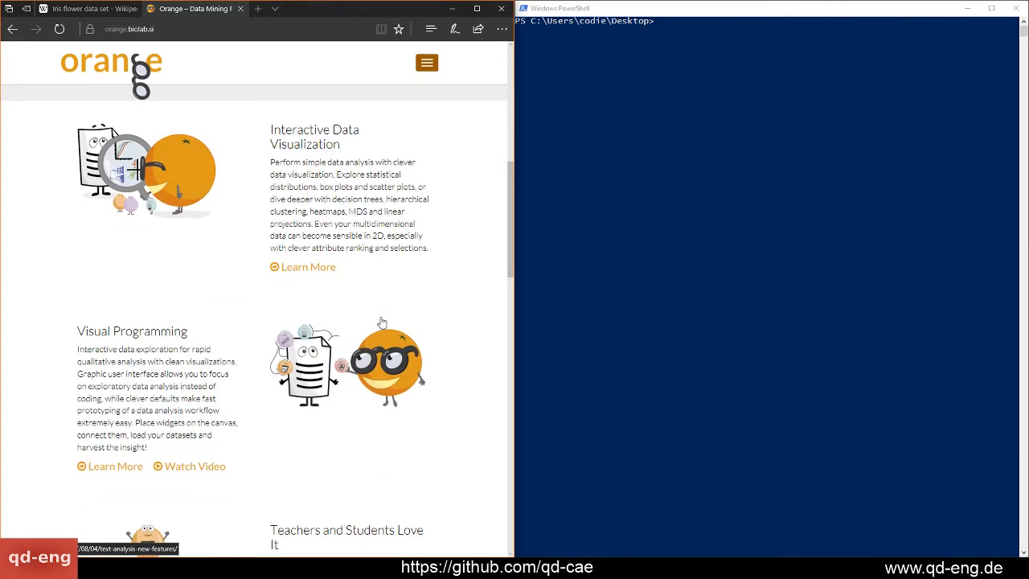
{"action": "scroll", "coordinate": [382, 322], "scroll_direction": "down", "scroll_amount": 2}
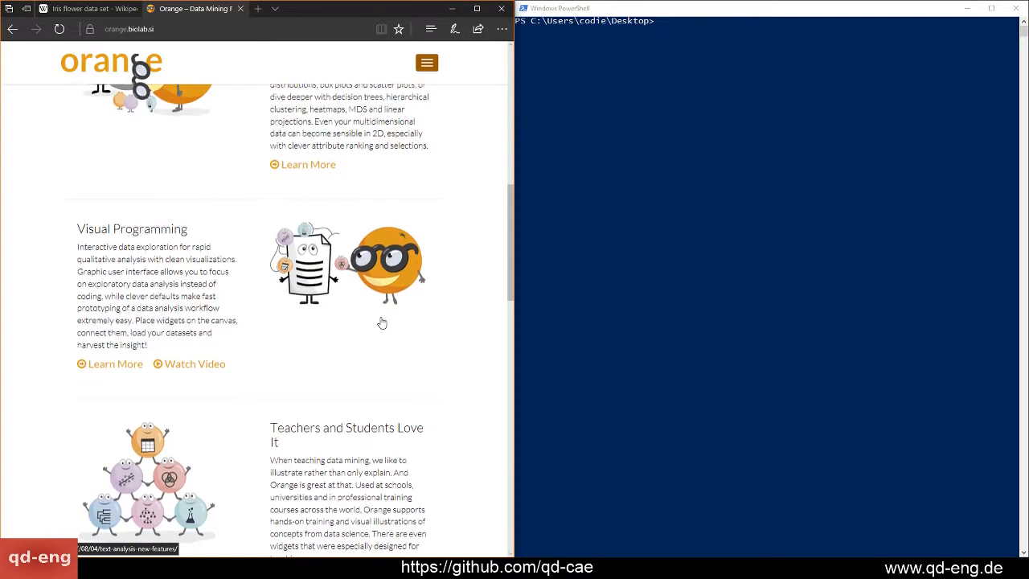
{"action": "scroll", "coordinate": [382, 321], "scroll_direction": "down", "scroll_amount": 2}
{"action": "scroll", "coordinate": [382, 322], "scroll_direction": "down", "scroll_amount": 6}
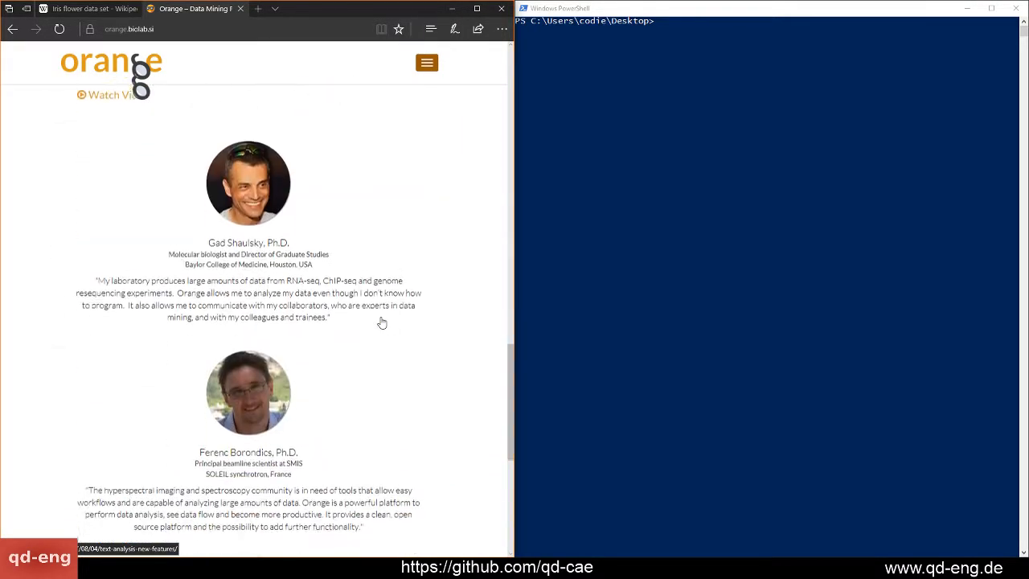
{"action": "scroll", "coordinate": [382, 321], "scroll_direction": "up", "scroll_amount": 2}
{"action": "scroll", "coordinate": [382, 321], "scroll_direction": "up", "scroll_amount": 13}
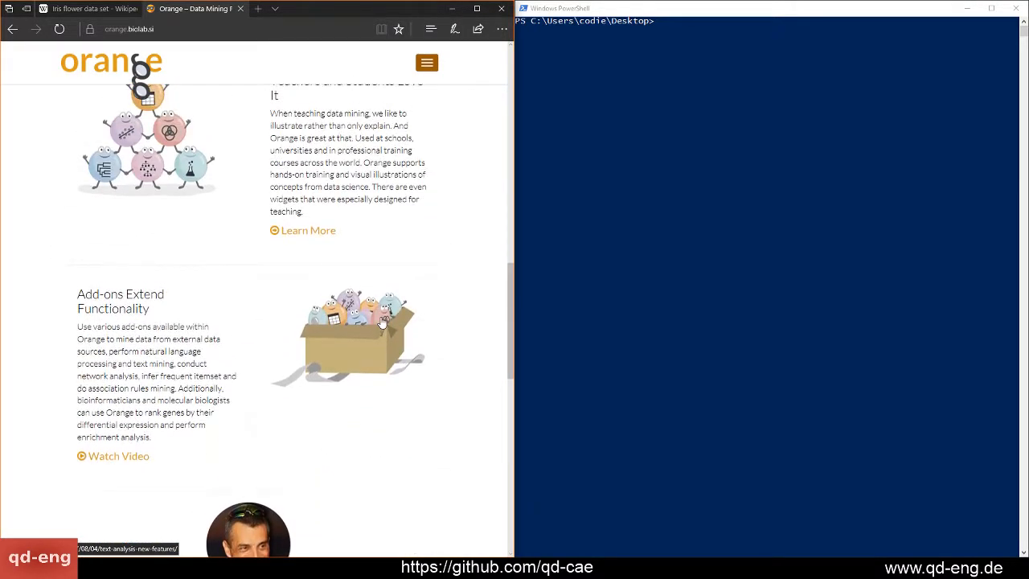
{"action": "scroll", "coordinate": [382, 321], "scroll_direction": "up", "scroll_amount": 2}
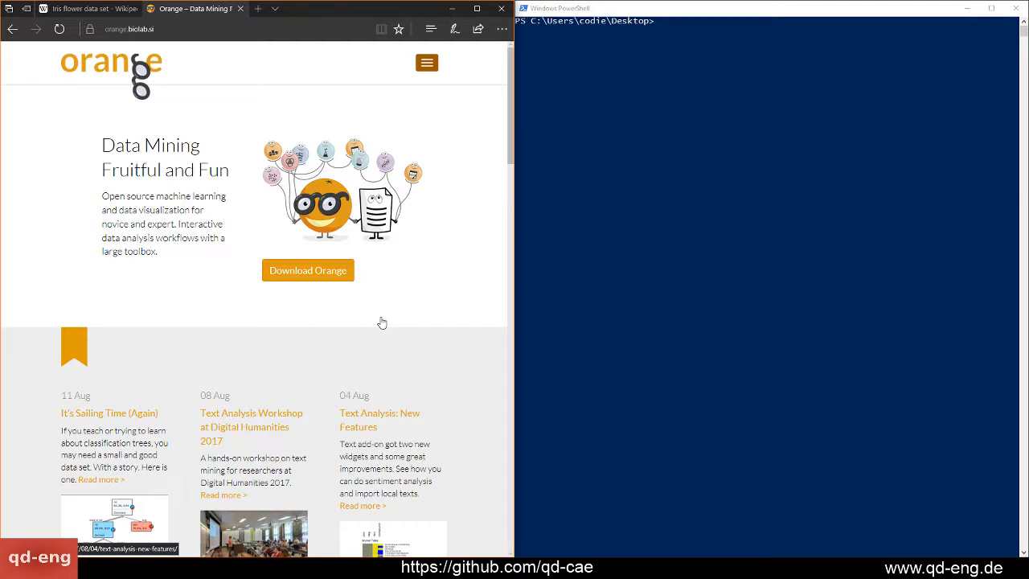
{"action": "scroll", "coordinate": [382, 323], "scroll_direction": "down", "scroll_amount": 4}
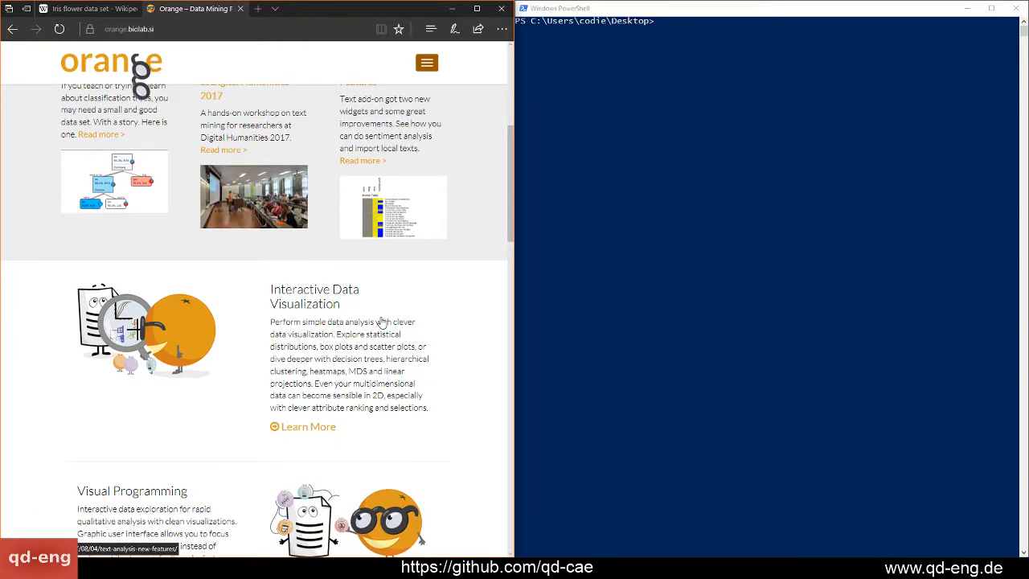
{"action": "scroll", "coordinate": [381, 323], "scroll_direction": "up", "scroll_amount": 4}
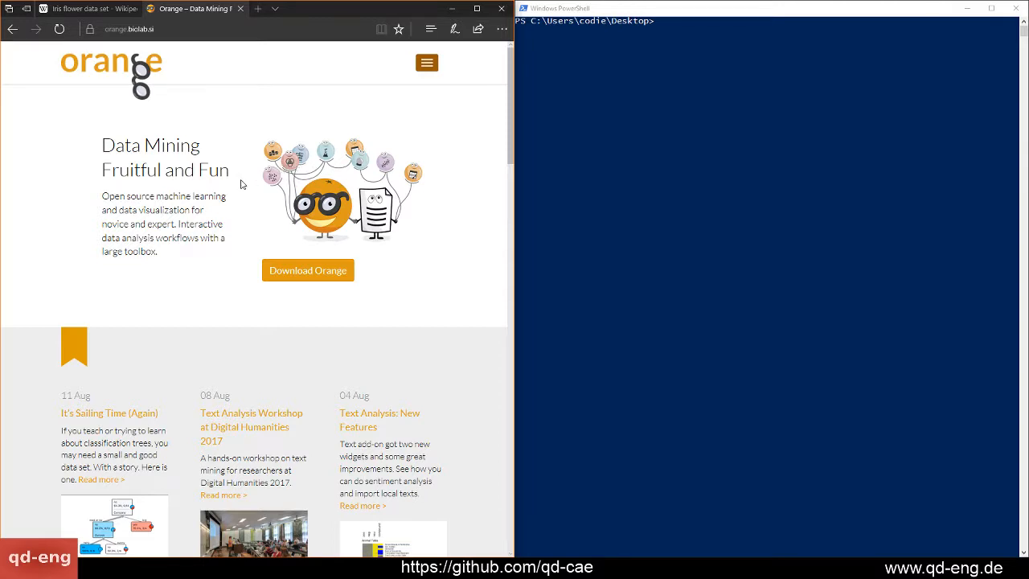
Examine the Orange home page down to its footer links and the University of Ljubljana copyright line, and return to the page start
{"action": "scroll", "coordinate": [240, 184], "scroll_direction": "down", "scroll_amount": 2}
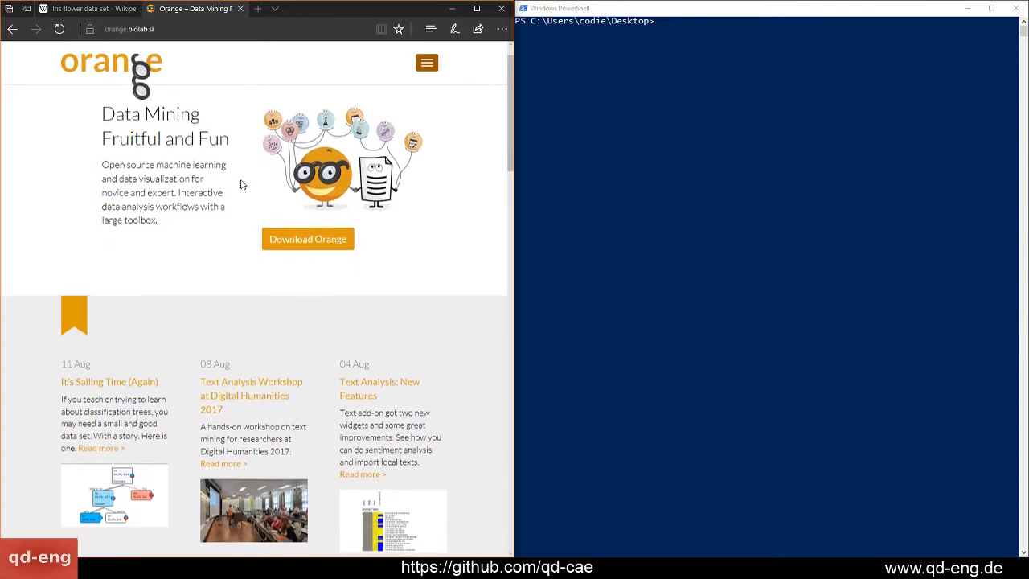
{"action": "scroll", "coordinate": [241, 184], "scroll_direction": "down", "scroll_amount": 8}
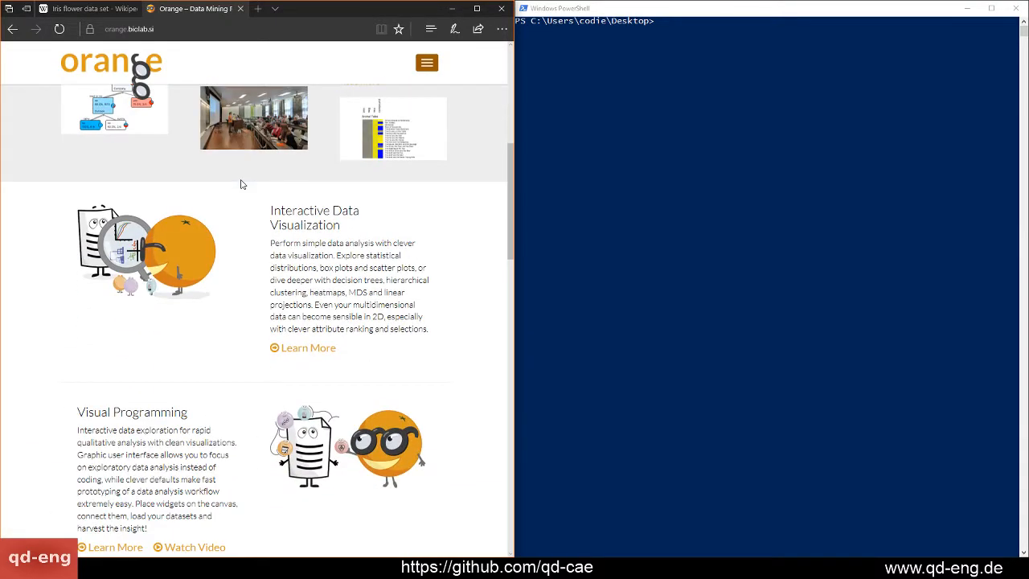
{"action": "scroll", "coordinate": [241, 184], "scroll_direction": "down", "scroll_amount": 2}
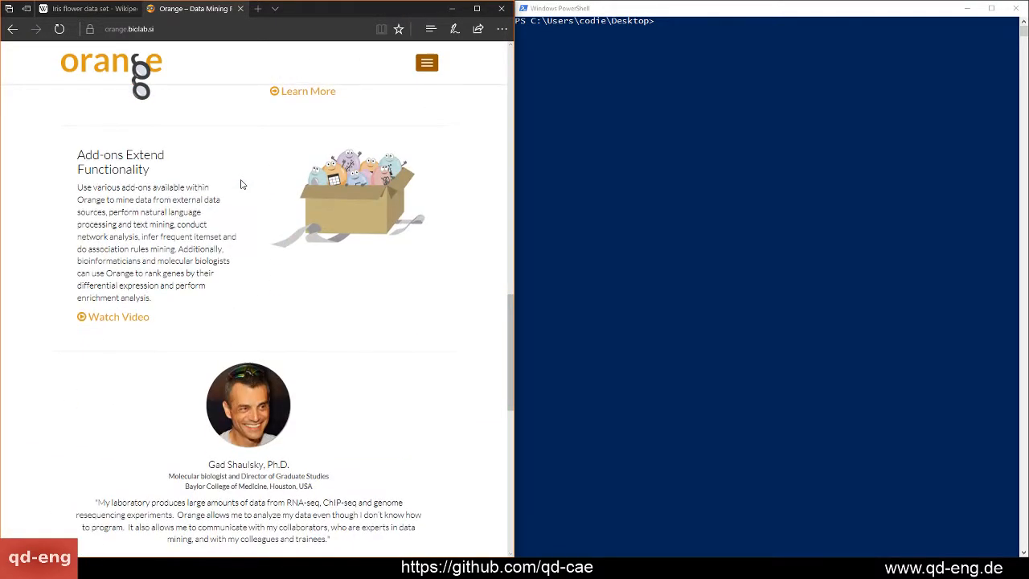
{"action": "scroll", "coordinate": [241, 184], "scroll_direction": "down", "scroll_amount": 1}
{"action": "scroll", "coordinate": [240, 185], "scroll_direction": "down", "scroll_amount": 6}
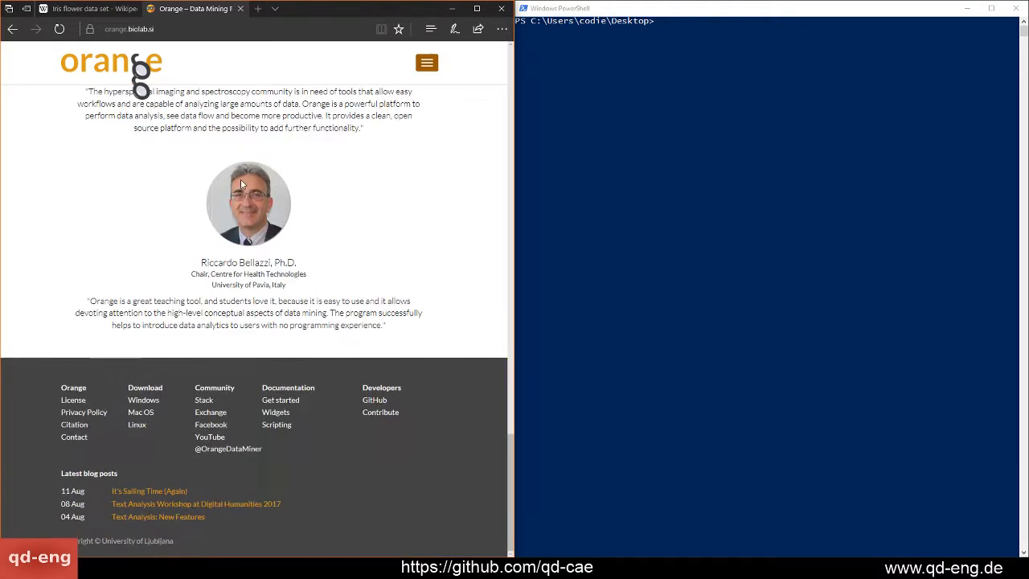
{"action": "scroll", "coordinate": [241, 184], "scroll_direction": "up", "scroll_amount": 3}
{"action": "scroll", "coordinate": [240, 184], "scroll_direction": "up", "scroll_amount": 6}
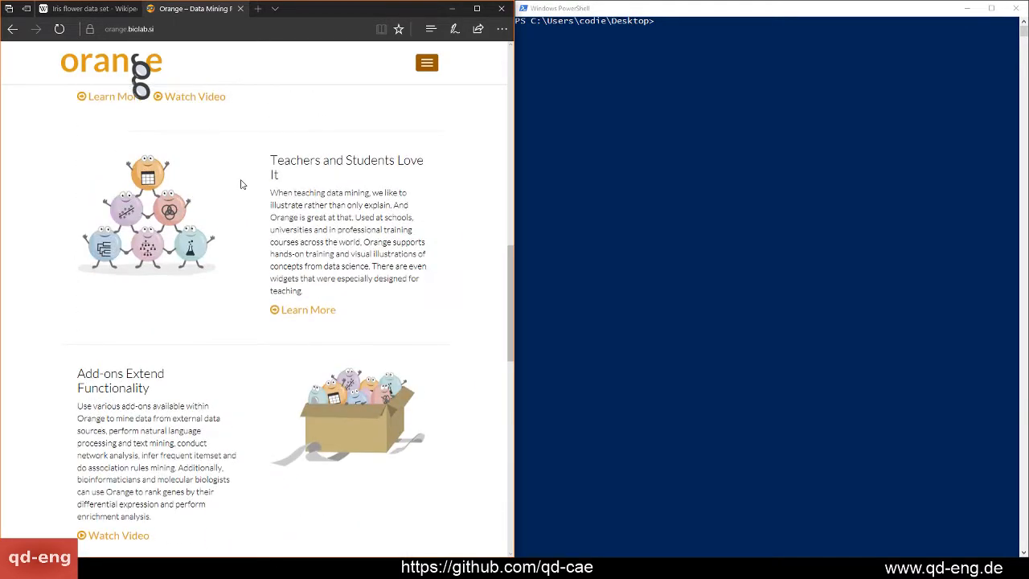
{"action": "scroll", "coordinate": [240, 185], "scroll_direction": "up", "scroll_amount": 8}
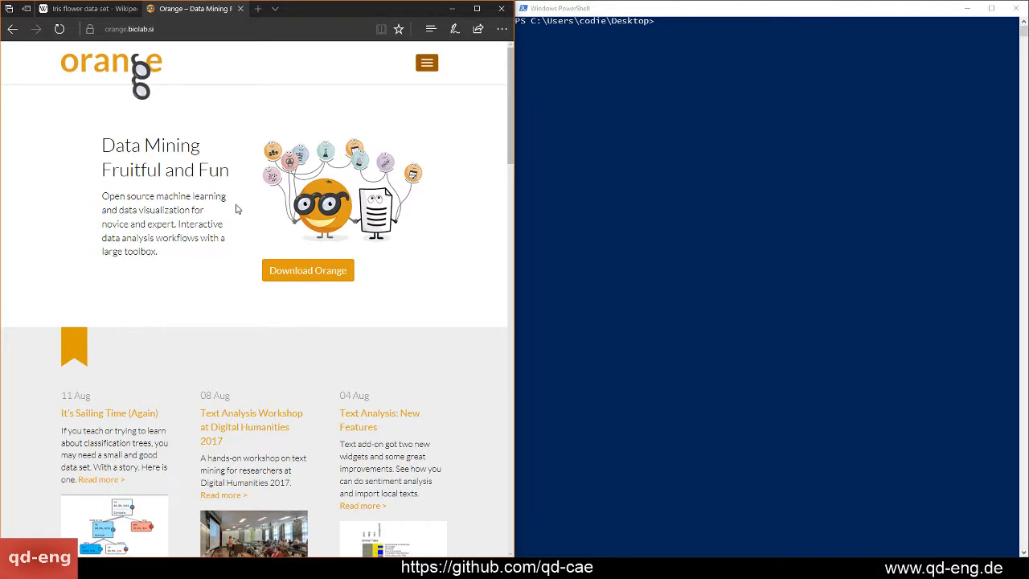
{"action": "scroll", "coordinate": [239, 209], "scroll_direction": "down", "scroll_amount": 1}
{"action": "scroll", "coordinate": [239, 209], "scroll_direction": "down", "scroll_amount": 4}
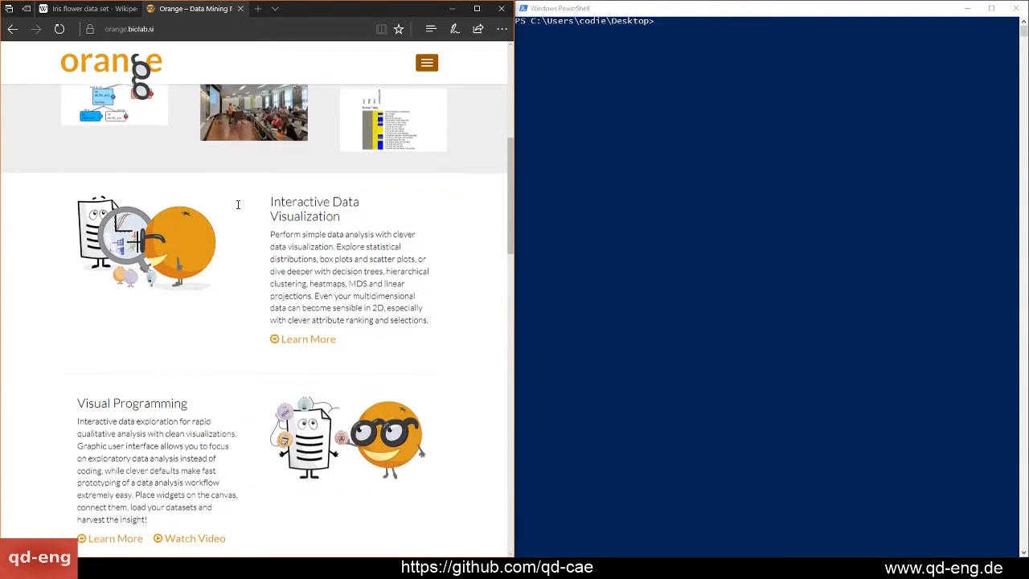
{"action": "scroll", "coordinate": [238, 204], "scroll_direction": "down", "scroll_amount": 2}
{"action": "scroll", "coordinate": [238, 204], "scroll_direction": "down", "scroll_amount": 2}
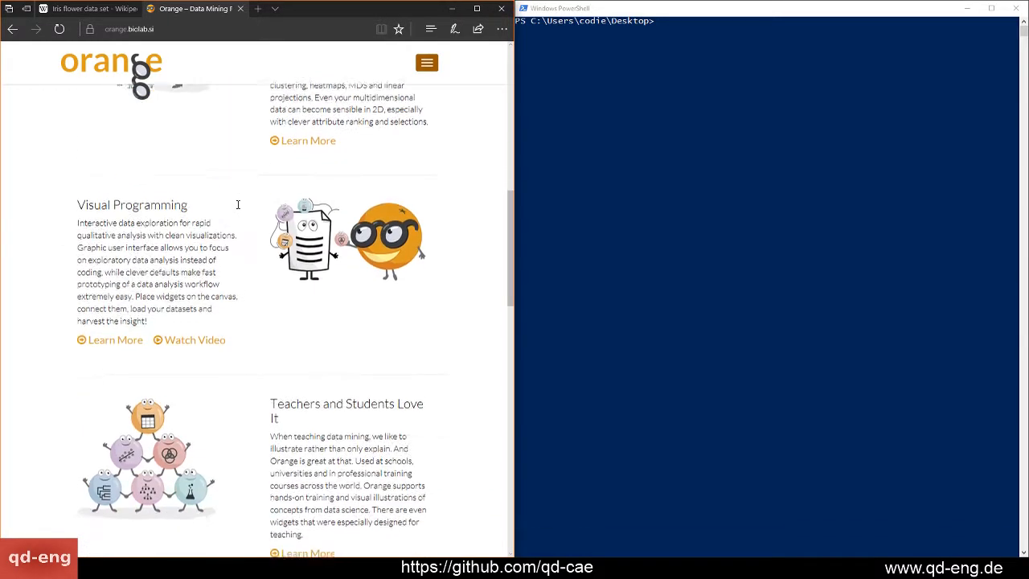
{"action": "scroll", "coordinate": [238, 204], "scroll_direction": "down", "scroll_amount": 1}
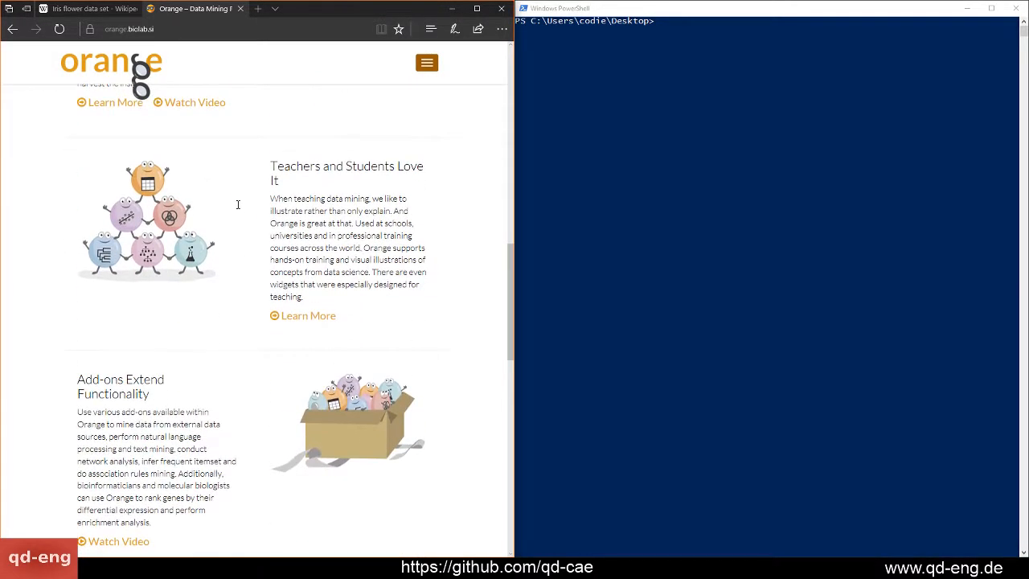
{"action": "scroll", "coordinate": [238, 208], "scroll_direction": "down", "scroll_amount": 2}
{"action": "scroll", "coordinate": [238, 210], "scroll_direction": "down", "scroll_amount": 3}
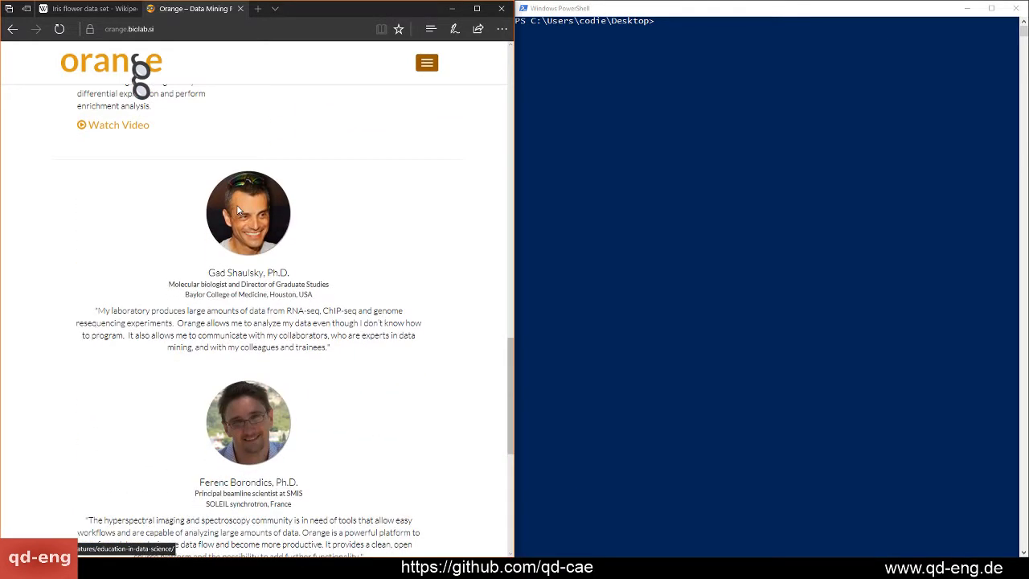
{"action": "scroll", "coordinate": [238, 210], "scroll_direction": "down", "scroll_amount": 2}
{"action": "scroll", "coordinate": [238, 210], "scroll_direction": "down", "scroll_amount": 3}
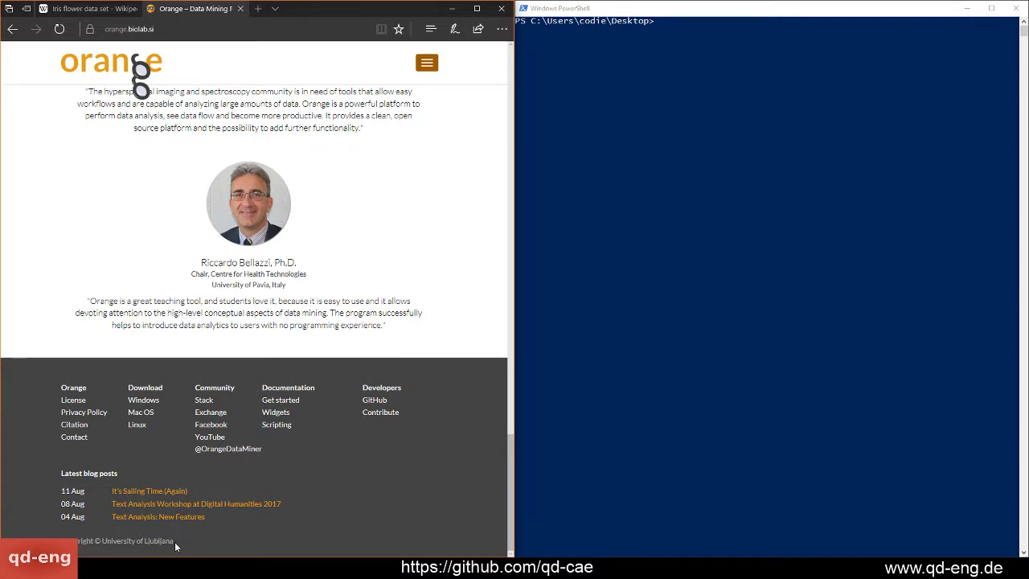
{"action": "left_click_drag", "start_coordinate": [179, 545], "coordinate": [144, 545]}
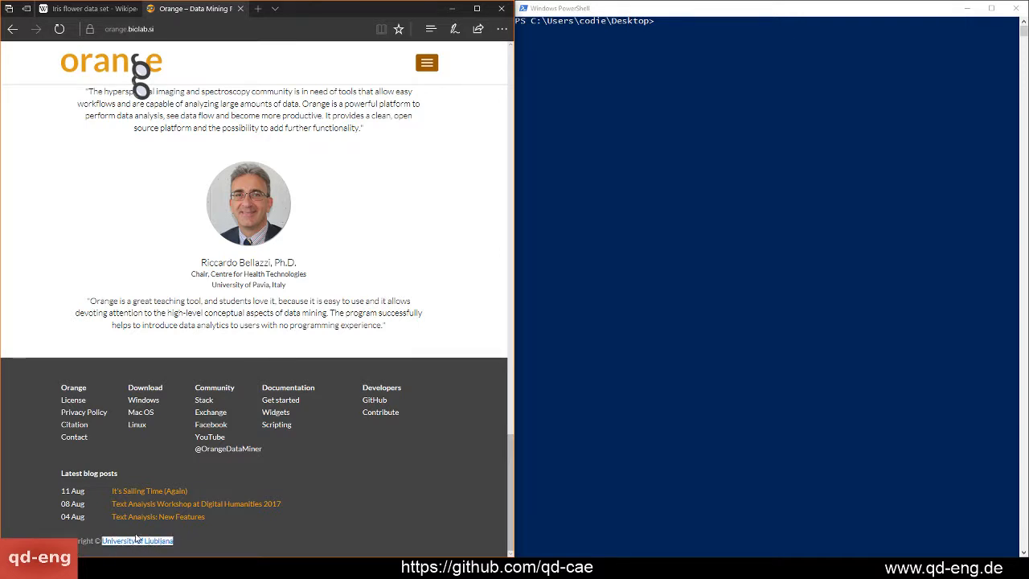
{"action": "left_click", "coordinate": [239, 536]}
{"action": "scroll", "coordinate": [418, 485], "scroll_direction": "up", "scroll_amount": 4}
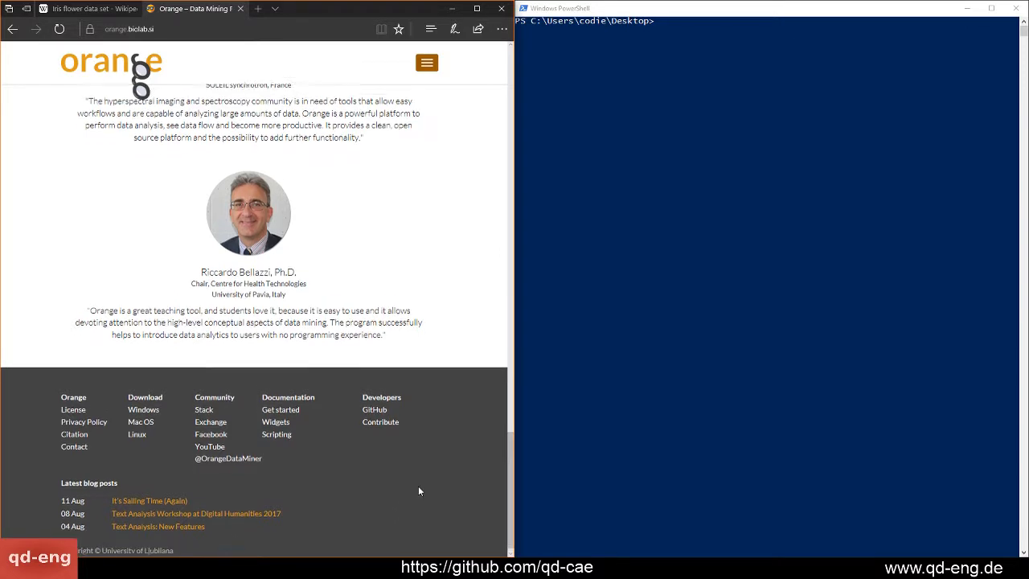
{"action": "scroll", "coordinate": [418, 486], "scroll_direction": "up", "scroll_amount": 10}
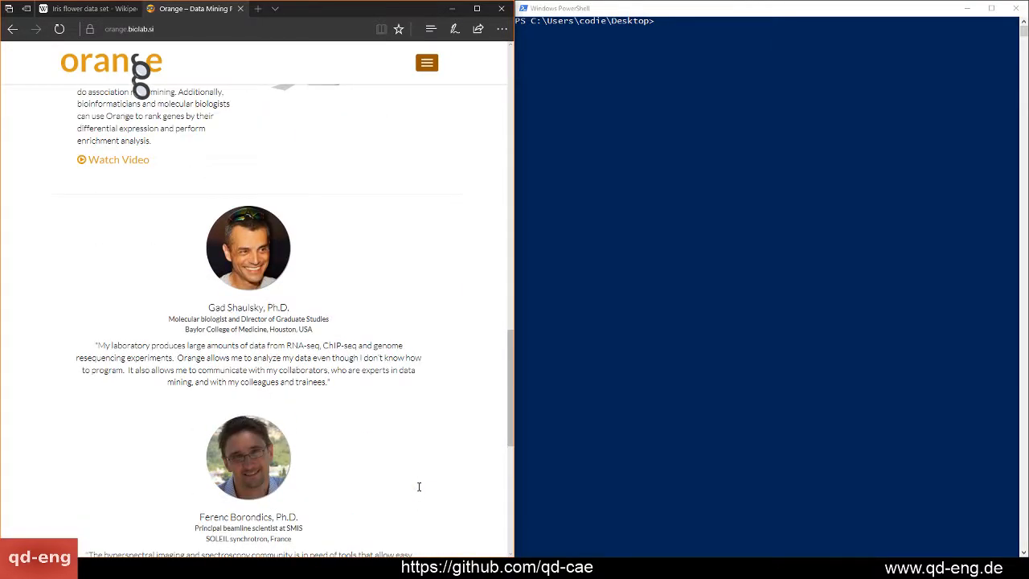
{"action": "scroll", "coordinate": [418, 487], "scroll_direction": "up", "scroll_amount": 10}
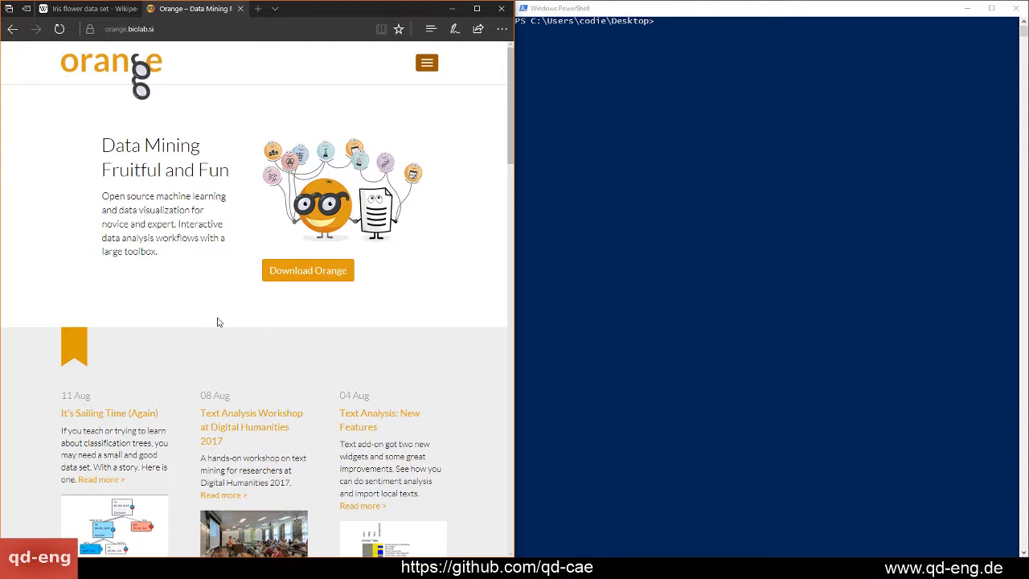
Switch to PowerShell and try to install the package with "python36 -m pip install Orange", aborting during the download
{"action": "left_click", "coordinate": [618, 153]}
{"action": "key", "text": "Return"}
{"action": "key", "text": "Return"}
{"action": "key", "text": "Return"}
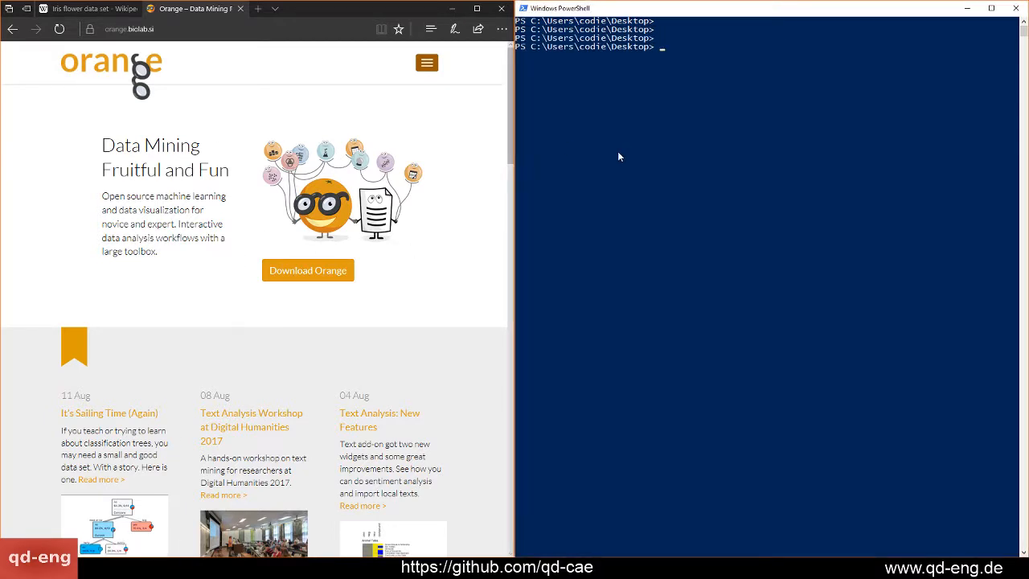
{"action": "type", "text": "python3 6 -m"}
{"action": "key", "text": "BackSpace"}
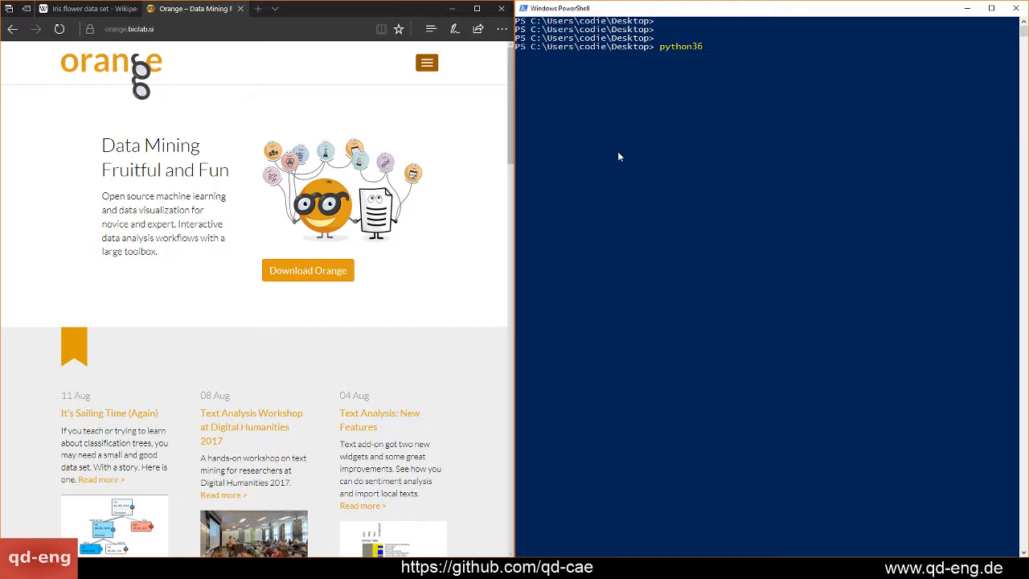
{"action": "type", "text": "-m"}
{"action": "type", "text": "pip install"}
{"action": "type", "text": "Orange"}
{"action": "key", "text": "Return"}
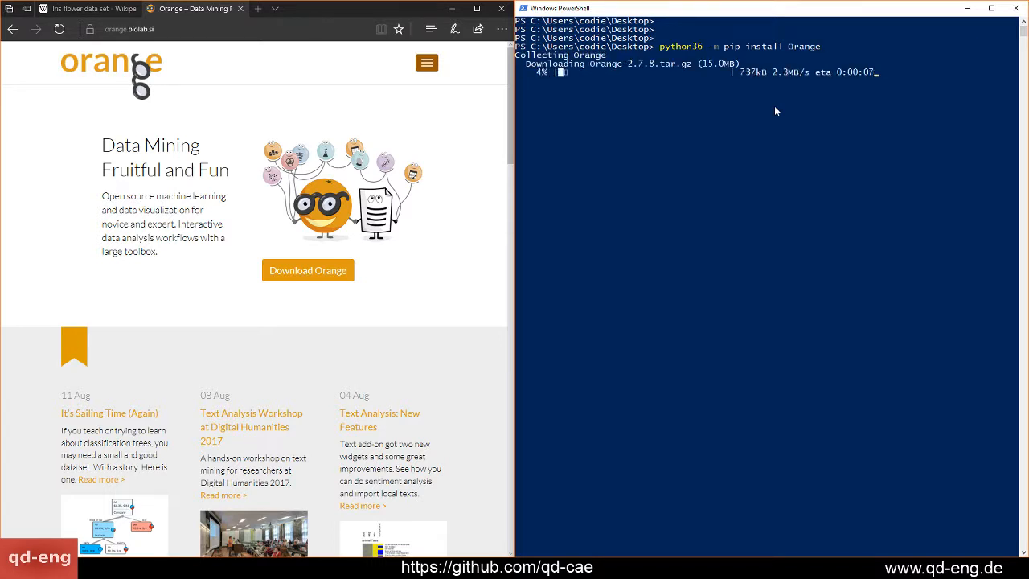
{"action": "key", "text": "ctrl+c"}
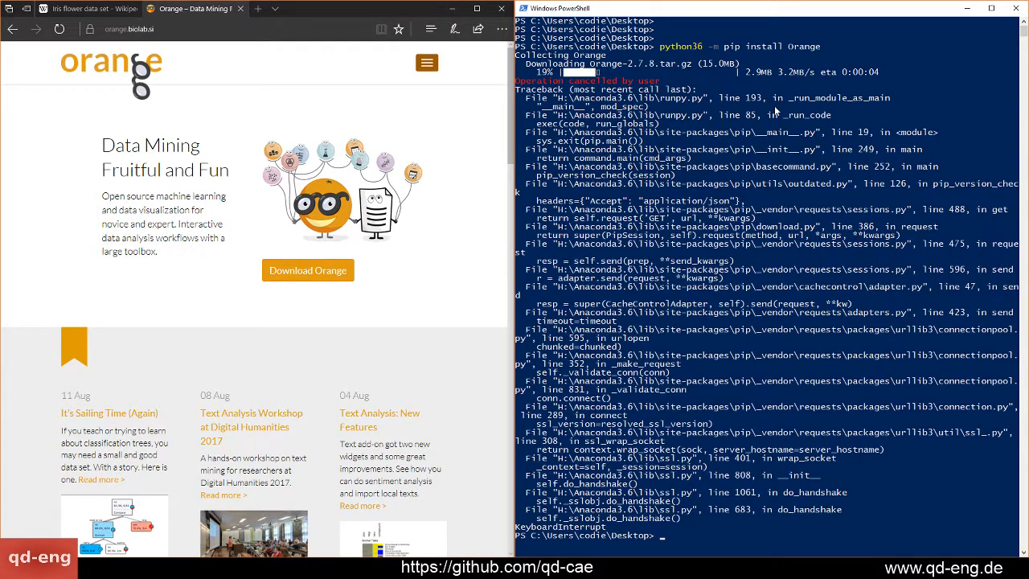
Clear the console and install Orange3 with "python36 -m pip install Orange3"
{"action": "type", "text": "cls"}
{"action": "key", "text": "Return"}
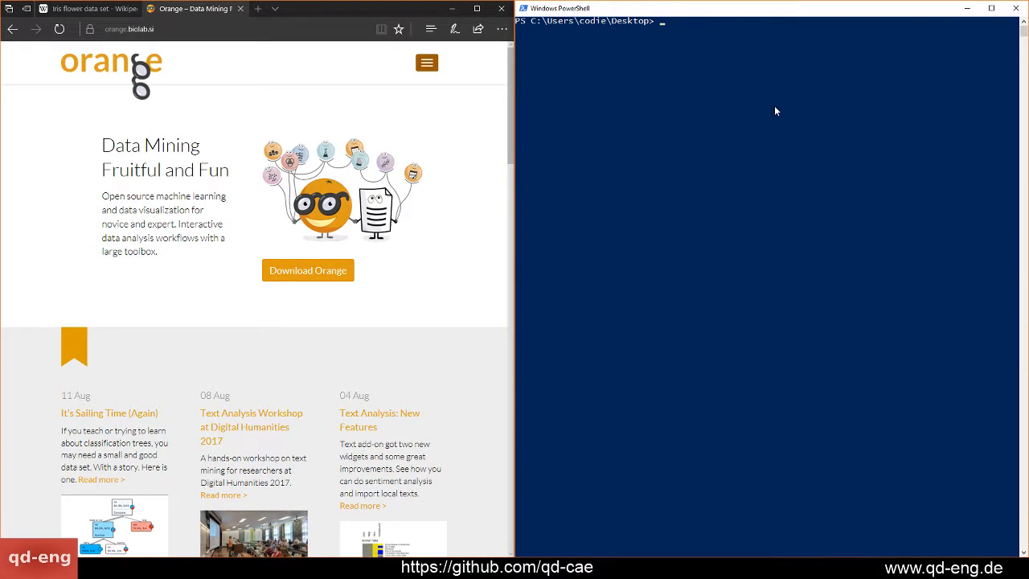
{"action": "key", "text": "Up"}
{"action": "key", "text": "Up"}
{"action": "type", "text": "3"}
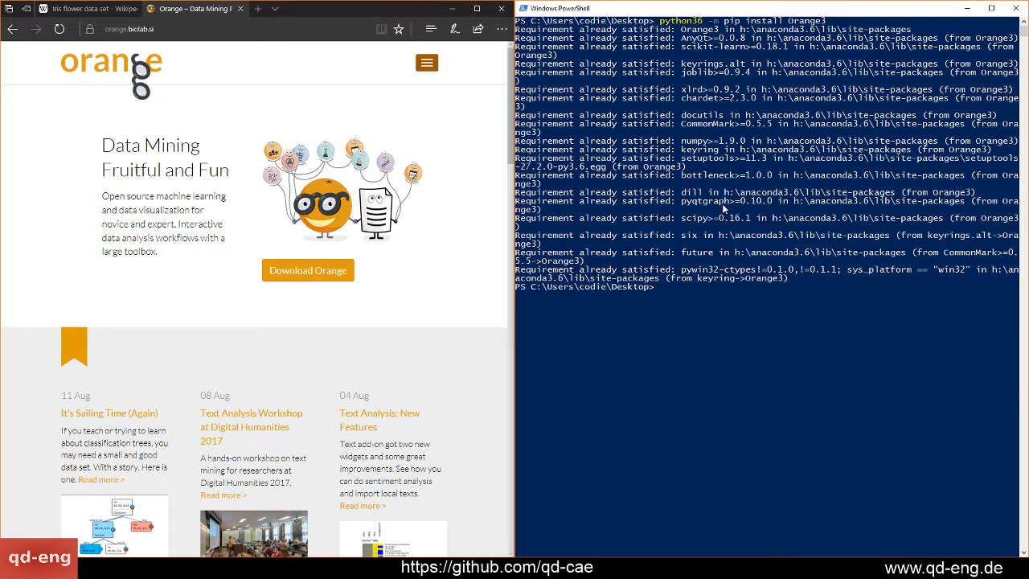
Discard the half-entered command and clear the console output
{"action": "type", "text": "python3"}
{"action": "key", "text": "BackSpace"}
{"action": "key", "text": "BackSpace"}
{"action": "key", "text": "BackSpace"}
{"action": "key", "text": "BackSpace"}
{"action": "key", "text": "BackSpace"}
{"action": "key", "text": "ctrl+c"}
{"action": "type", "text": "clear"}
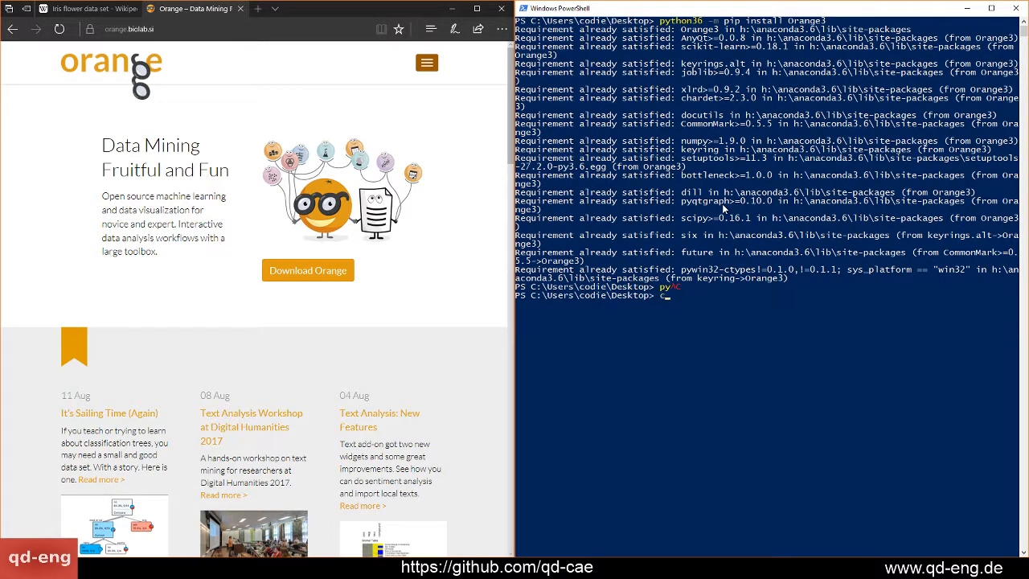
{"action": "key", "text": "Return"}
{"action": "type", "text": "py"}
{"action": "key", "text": "Return"}
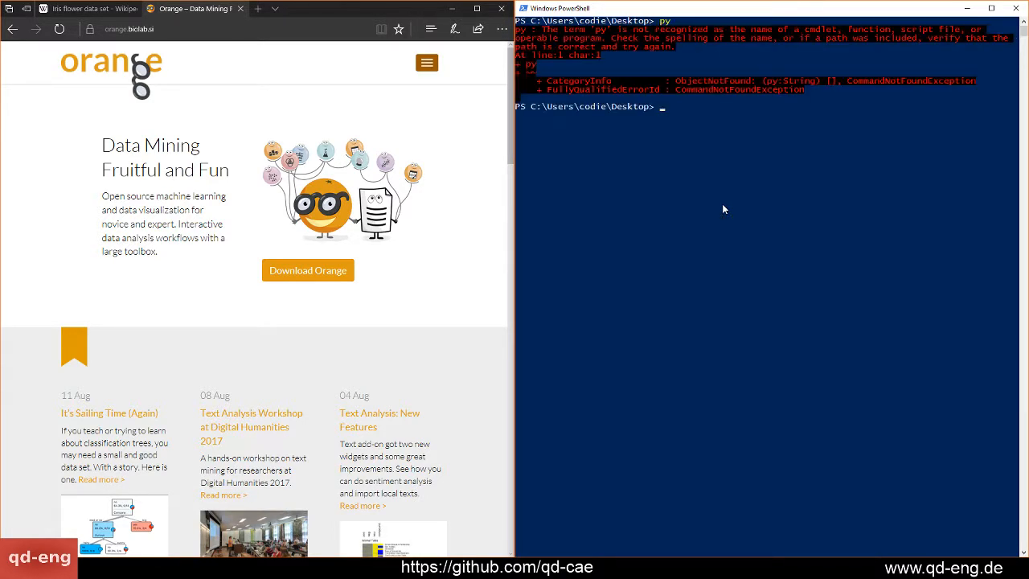
{"action": "key", "text": "Return"}
{"action": "key", "text": "Return"}
{"action": "key", "text": "Return"}
{"action": "key", "text": "Return"}
{"action": "key", "text": "Return"}
Launch Orange Canvas from PowerShell with "python36 -m Orange.canvas"
{"action": "type", "text": "python36 "}
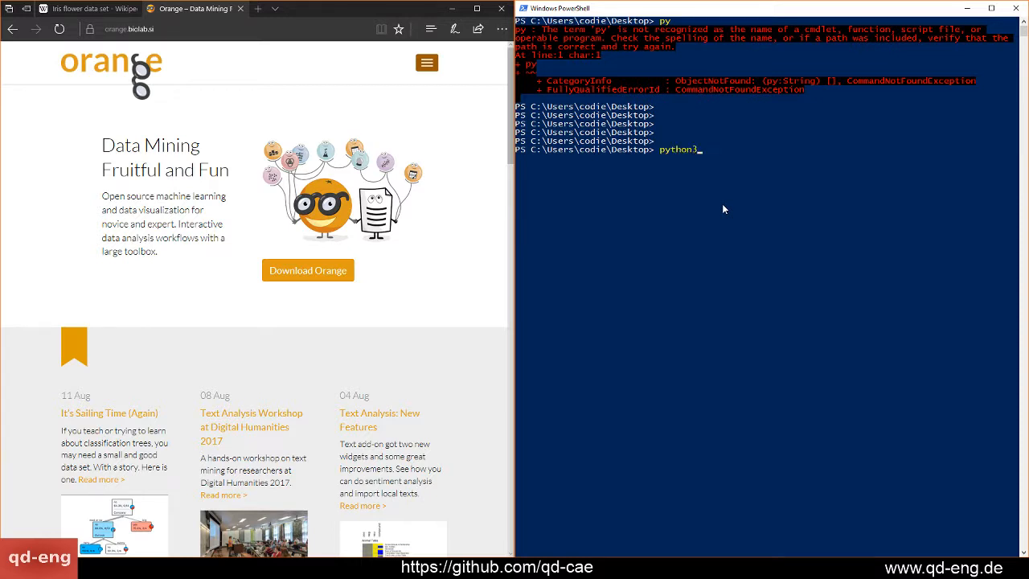
{"action": "type", "text": "-m Orange.canvas"}
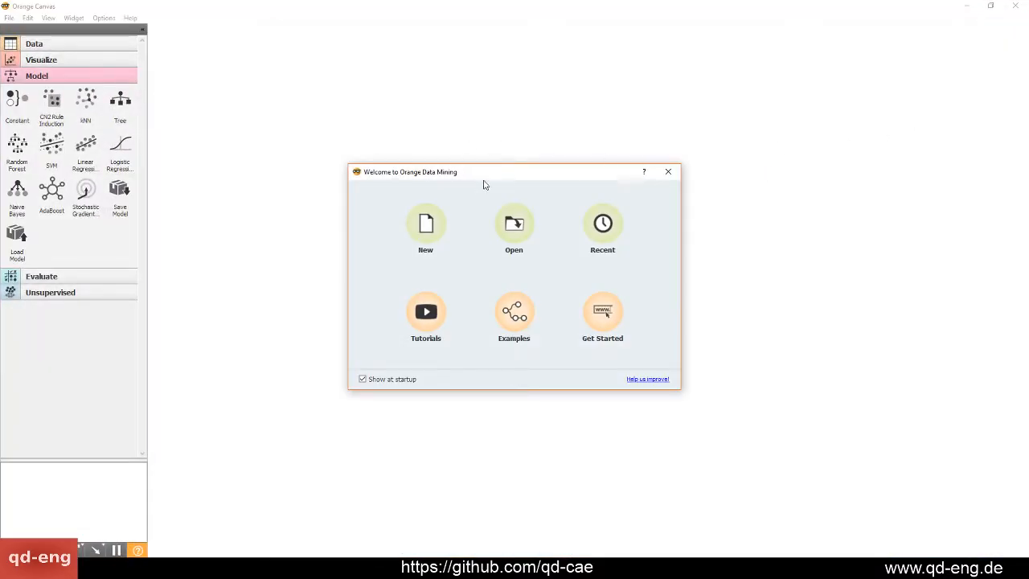
Create a new workflow from the welcome dialog, keeping the title "untitled"
{"action": "left_click_drag", "start_coordinate": [481, 181], "coordinate": [439, 180]}
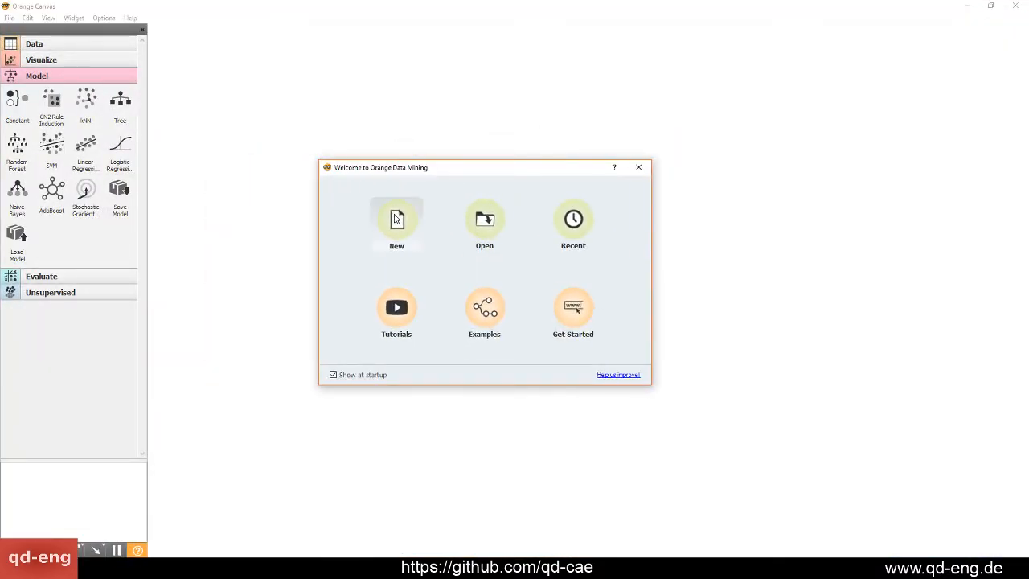
{"action": "left_click", "coordinate": [396, 218]}
{"action": "left_click", "coordinate": [635, 368]}
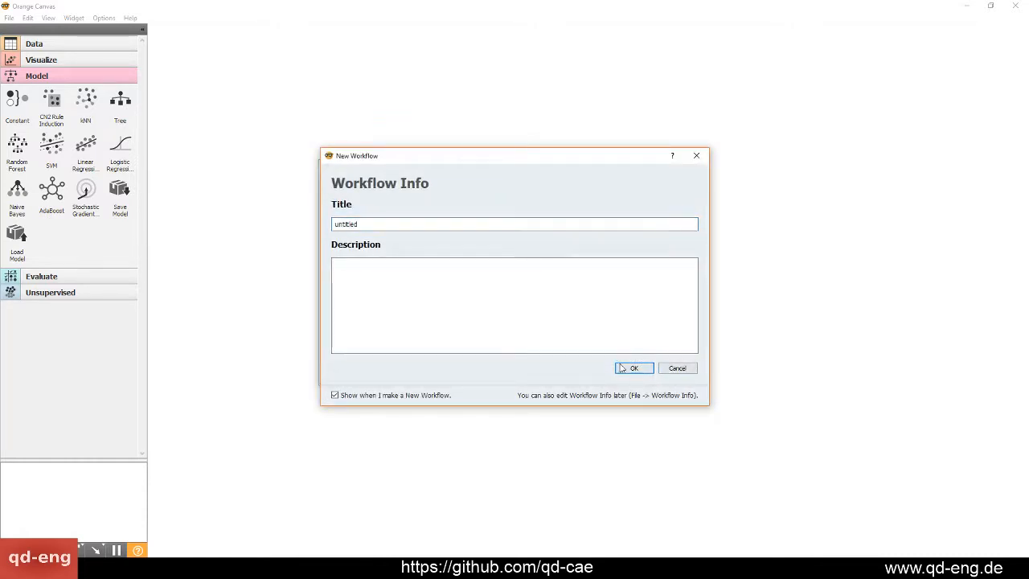
Add a File widget to the canvas and open it to inspect the column types of the iris.tab data set
{"action": "left_click", "coordinate": [105, 43]}
{"action": "left_click_drag", "start_coordinate": [28, 69], "coordinate": [271, 147]}
{"action": "left_click", "coordinate": [410, 146]}
{"action": "double_click", "coordinate": [264, 141]}
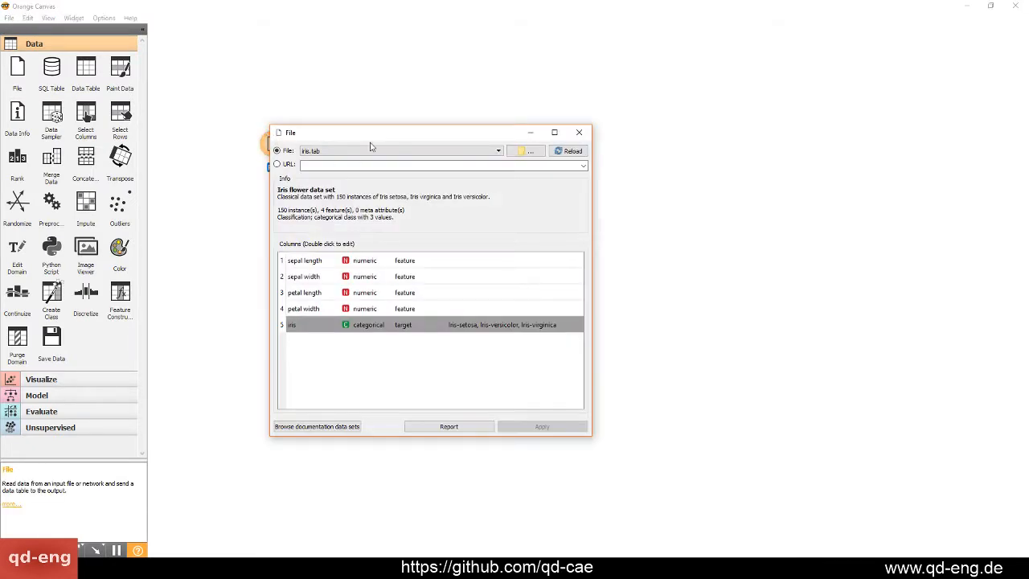
{"action": "left_click_drag", "start_coordinate": [363, 142], "coordinate": [473, 140]}
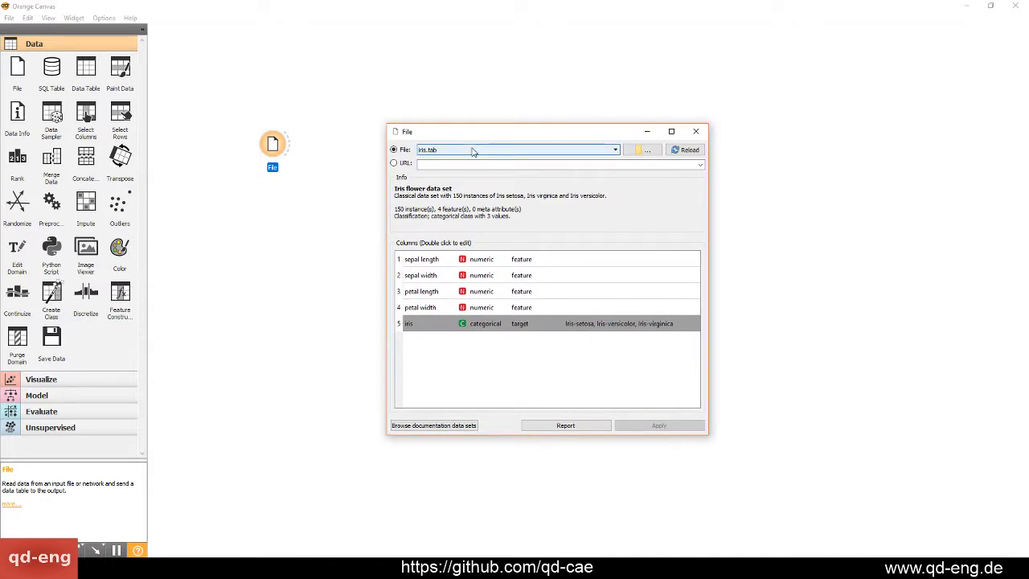
{"action": "left_click", "coordinate": [486, 326]}
Switch to the Edge browser, maximize it and find the data table in the Wikipedia article on the Iris flower data set
{"action": "key", "text": "alt+Tab"}
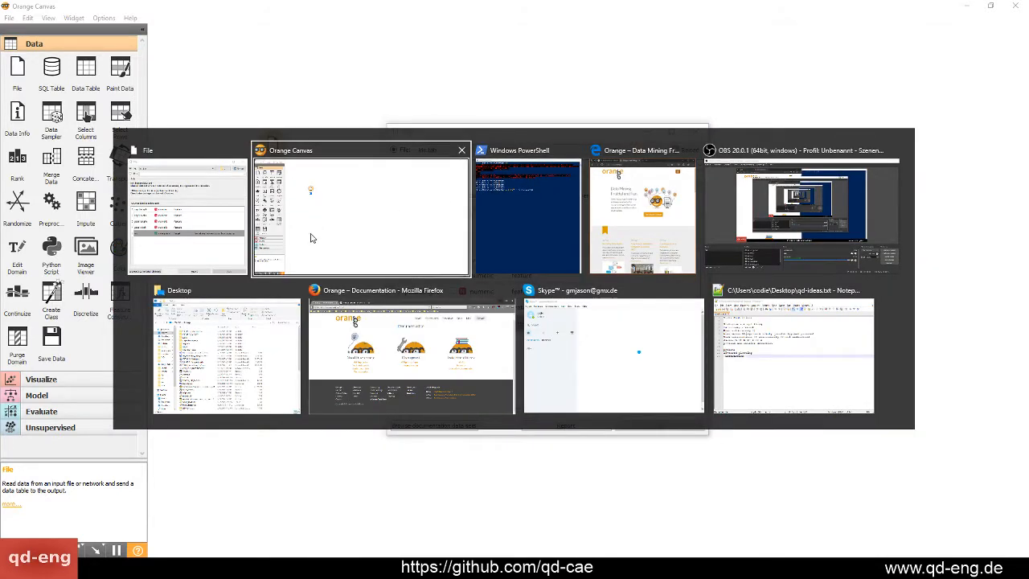
{"action": "left_click", "coordinate": [638, 270]}
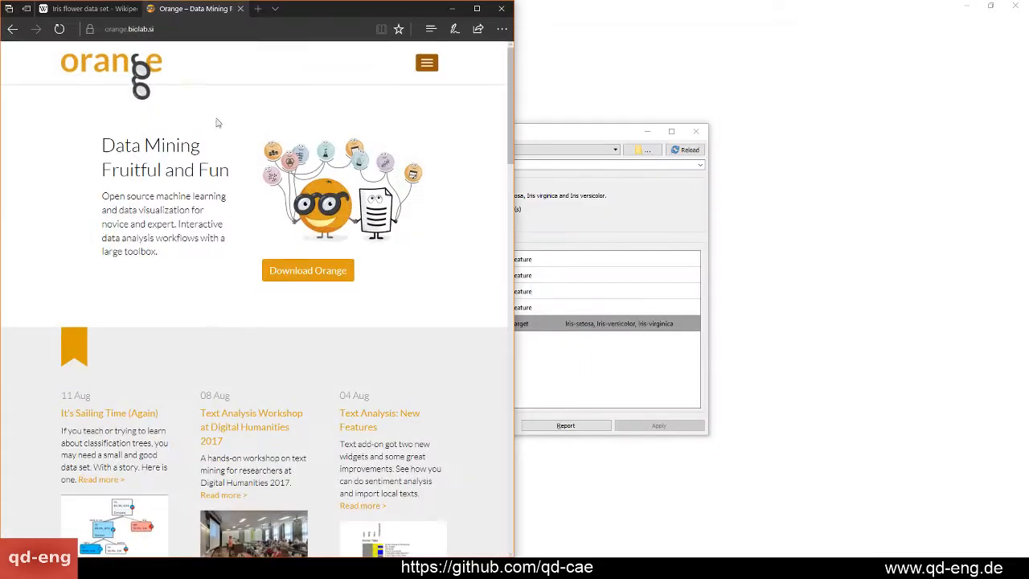
{"action": "double_click", "coordinate": [304, 12]}
{"action": "left_click", "coordinate": [96, 9]}
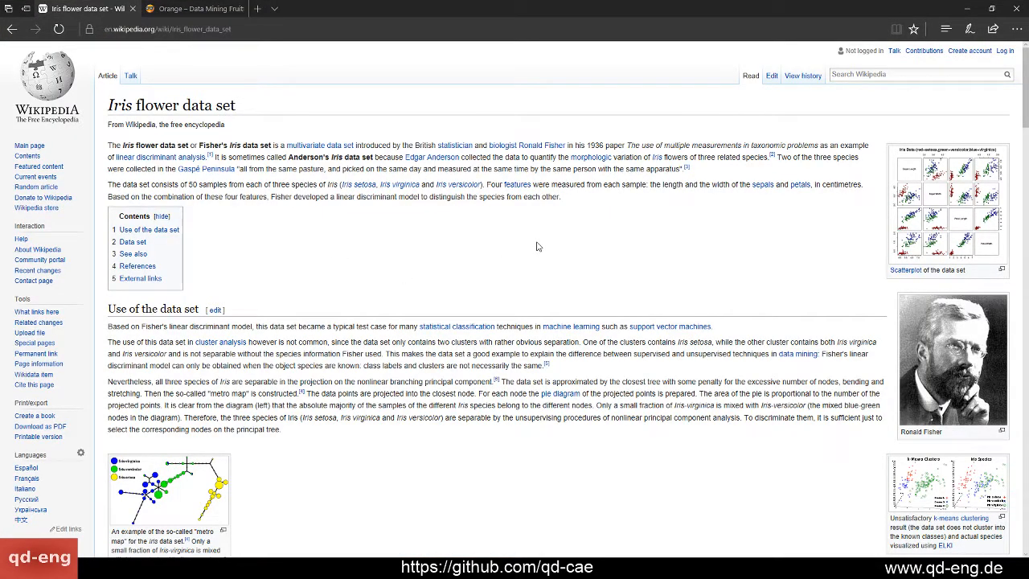
{"action": "scroll", "coordinate": [538, 246], "scroll_direction": "down", "scroll_amount": 3}
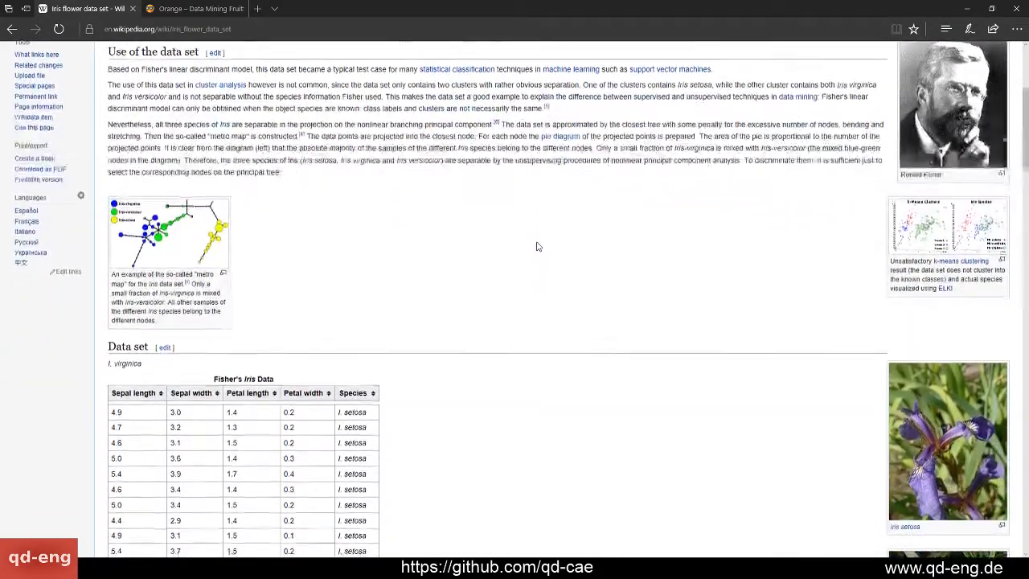
{"action": "scroll", "coordinate": [538, 246], "scroll_direction": "down", "scroll_amount": 3}
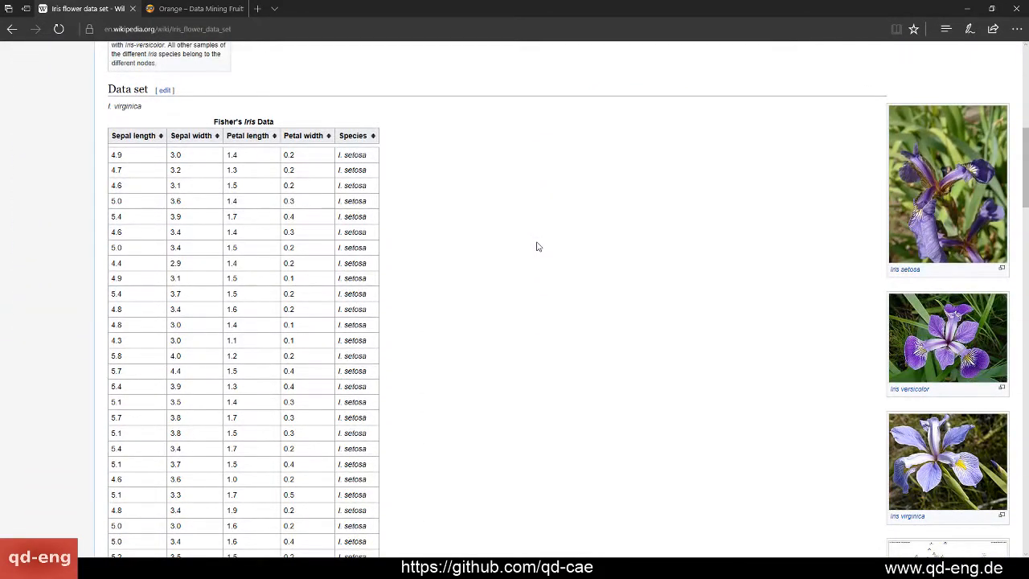
Enlarge the Wikipedia page and examine Fisher's Iris Data table alongside the photos of the three iris species
{"action": "key", "text": "ctrl+plus"}
{"action": "key", "text": "ctrl+plus"}
{"action": "key", "text": "ctrl+plus"}
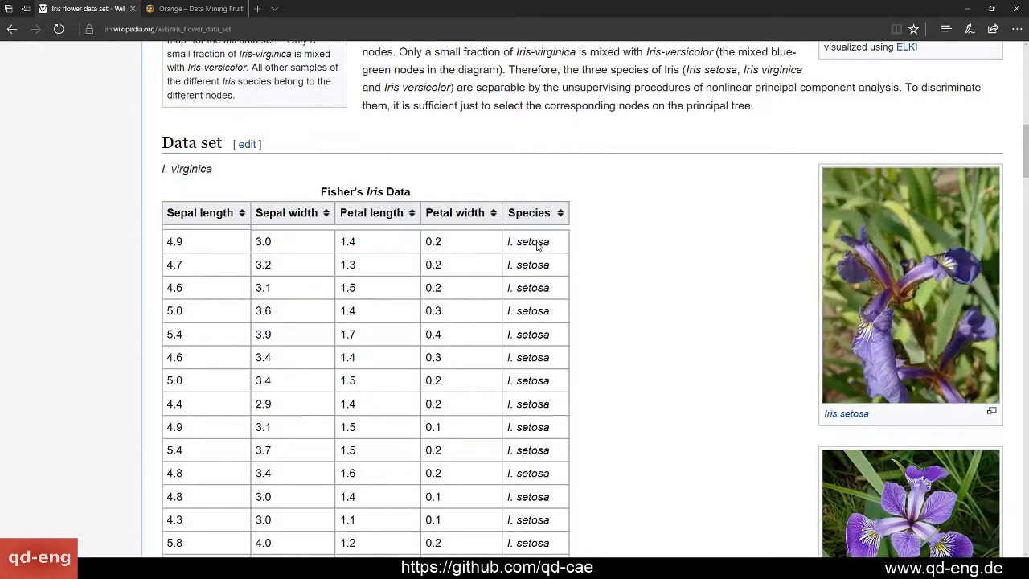
{"action": "scroll", "coordinate": [698, 225], "scroll_direction": "down", "scroll_amount": 2}
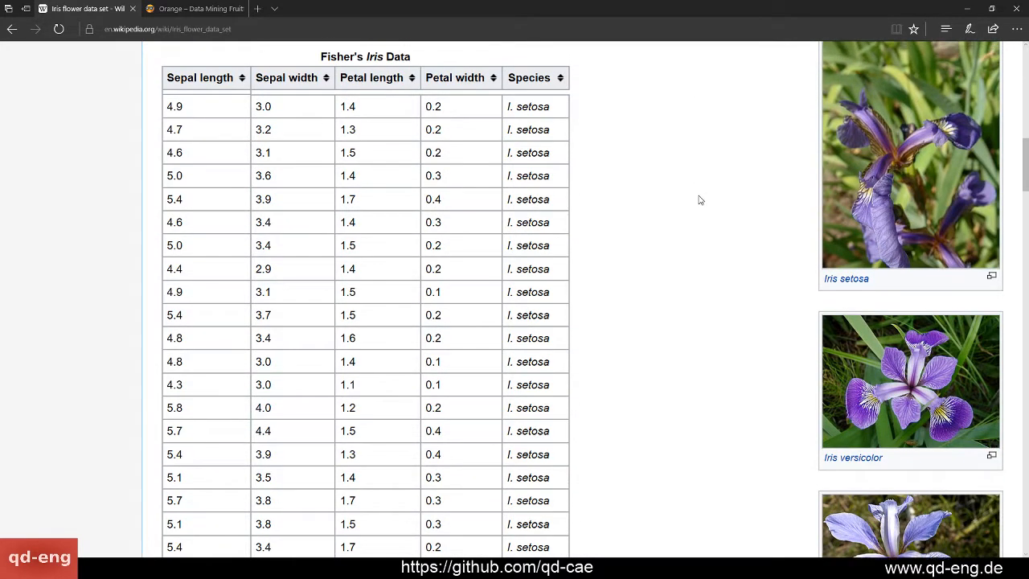
{"action": "scroll", "coordinate": [699, 199], "scroll_direction": "up", "scroll_amount": 1}
{"action": "key", "text": "ctrl+minus"}
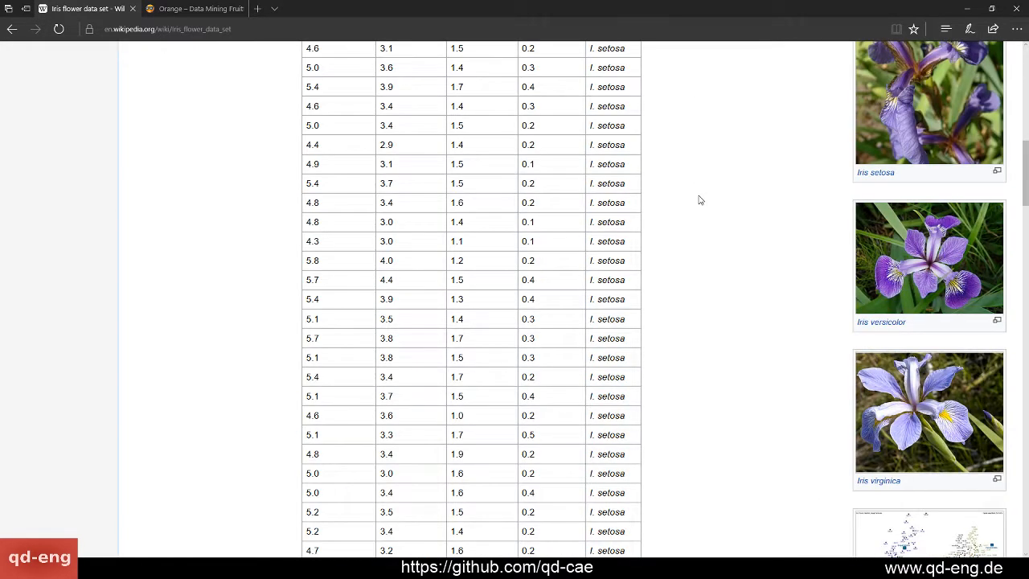
{"action": "scroll", "coordinate": [794, 187], "scroll_direction": "up", "scroll_amount": 1}
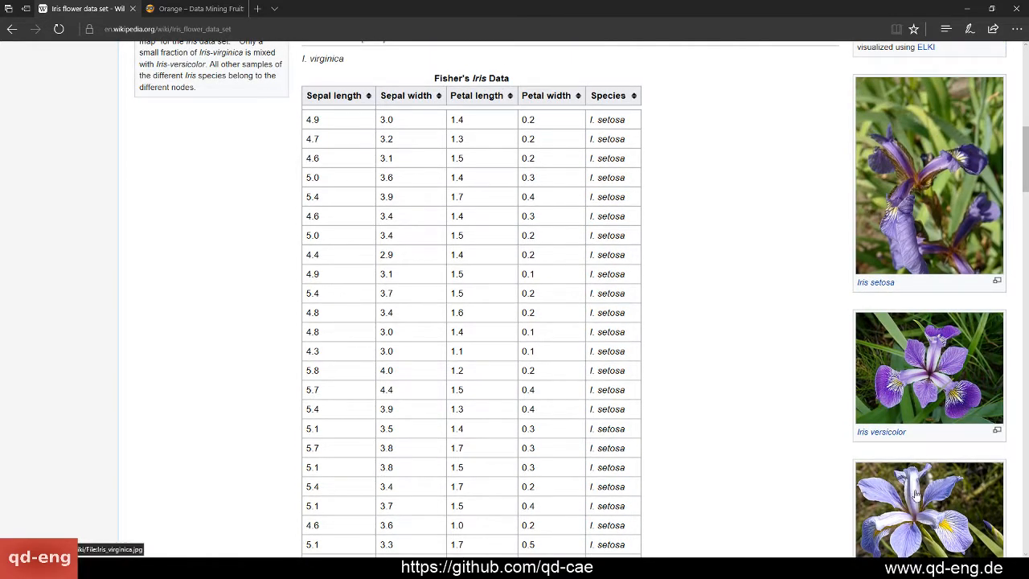
{"action": "scroll", "coordinate": [721, 346], "scroll_direction": "down", "scroll_amount": 1}
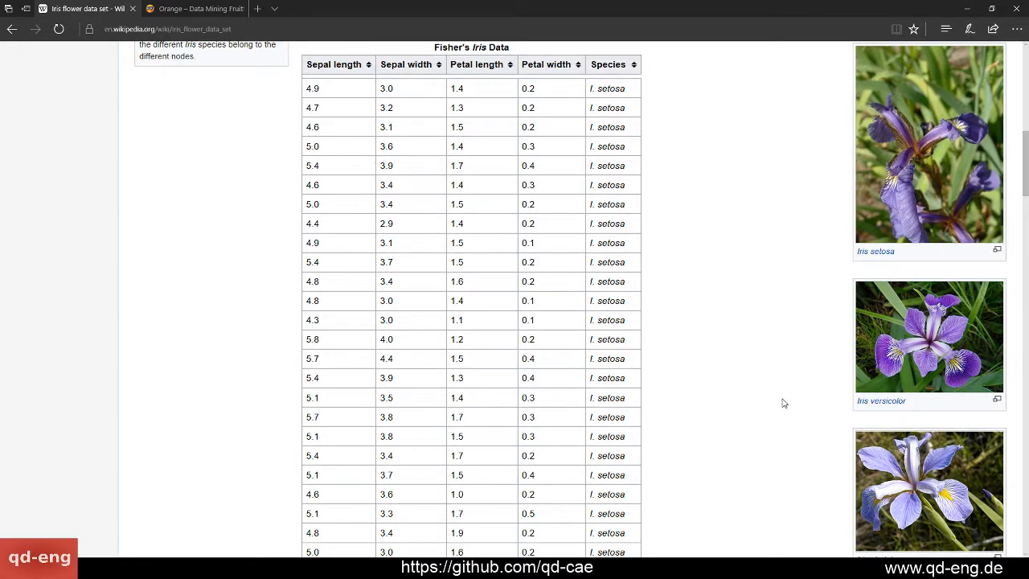
{"action": "scroll", "coordinate": [784, 412], "scroll_direction": "down", "scroll_amount": 1}
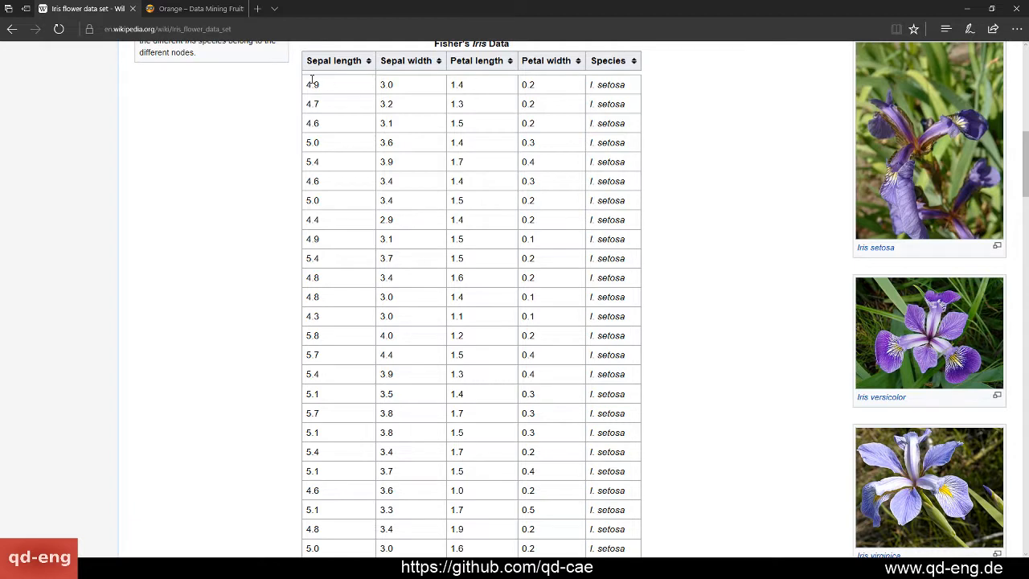
Highlight the four measurements and the species in the first row of Fisher's Iris Data table, then clear the highlight
{"action": "left_click_drag", "start_coordinate": [305, 83], "coordinate": [555, 80]}
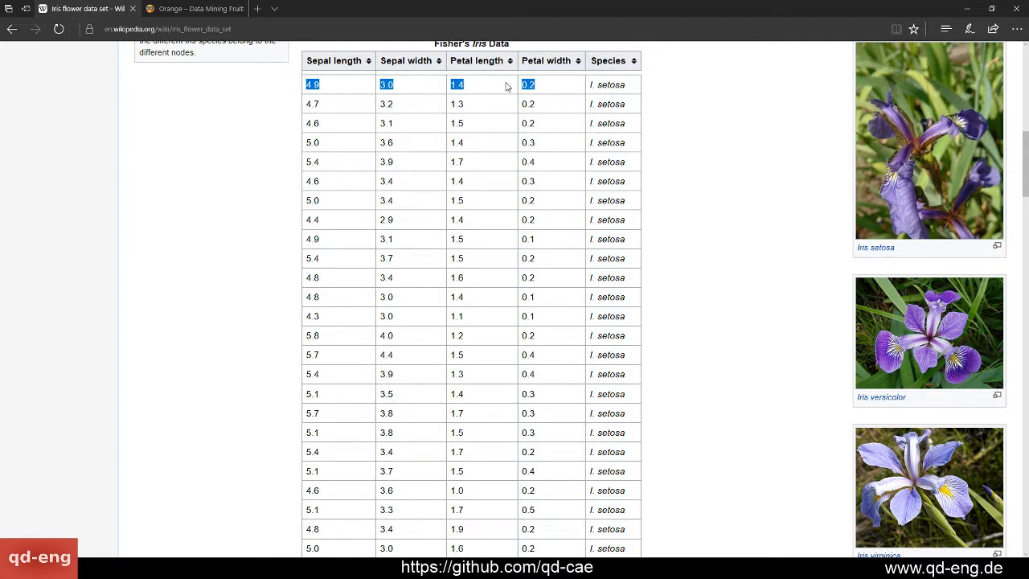
{"action": "triple_click", "coordinate": [616, 83]}
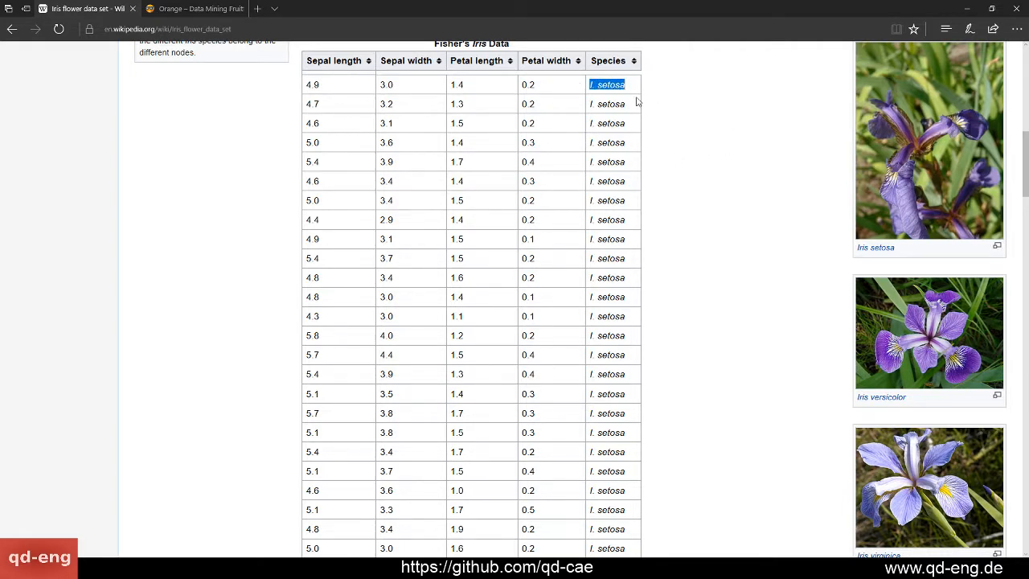
{"action": "left_click_drag", "start_coordinate": [258, 91], "coordinate": [551, 90]}
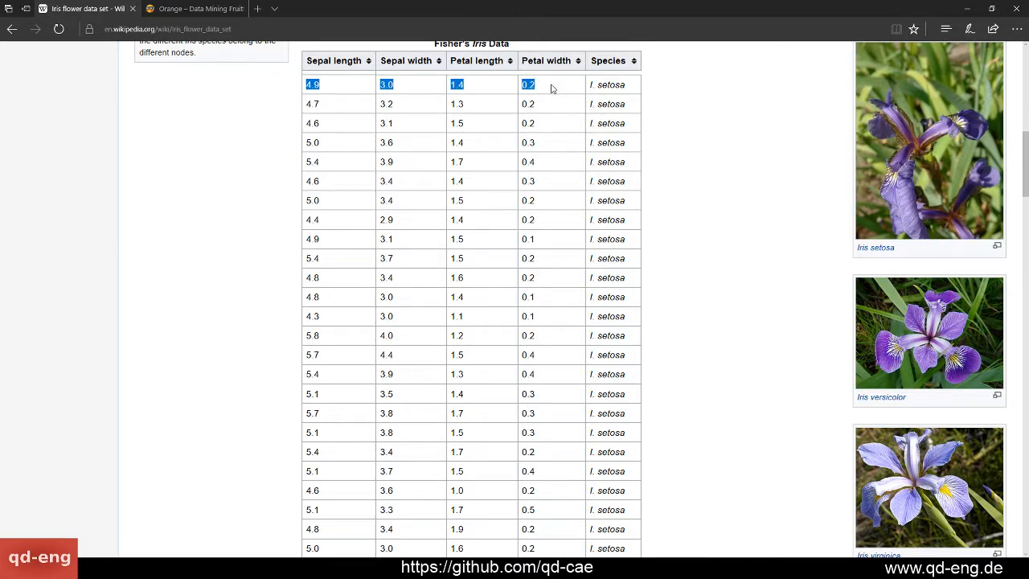
{"action": "triple_click", "coordinate": [604, 87]}
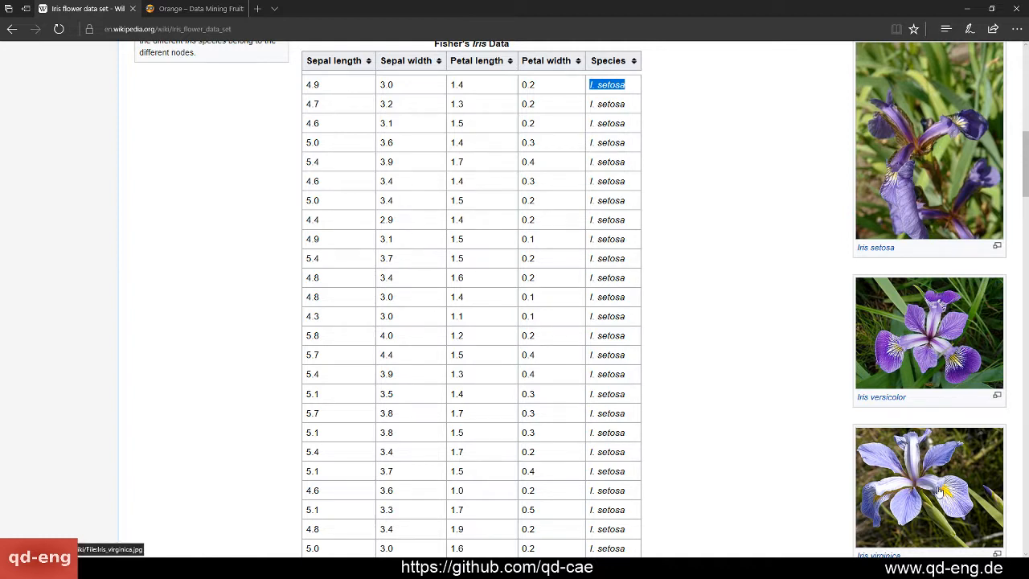
{"action": "left_click", "coordinate": [709, 143]}
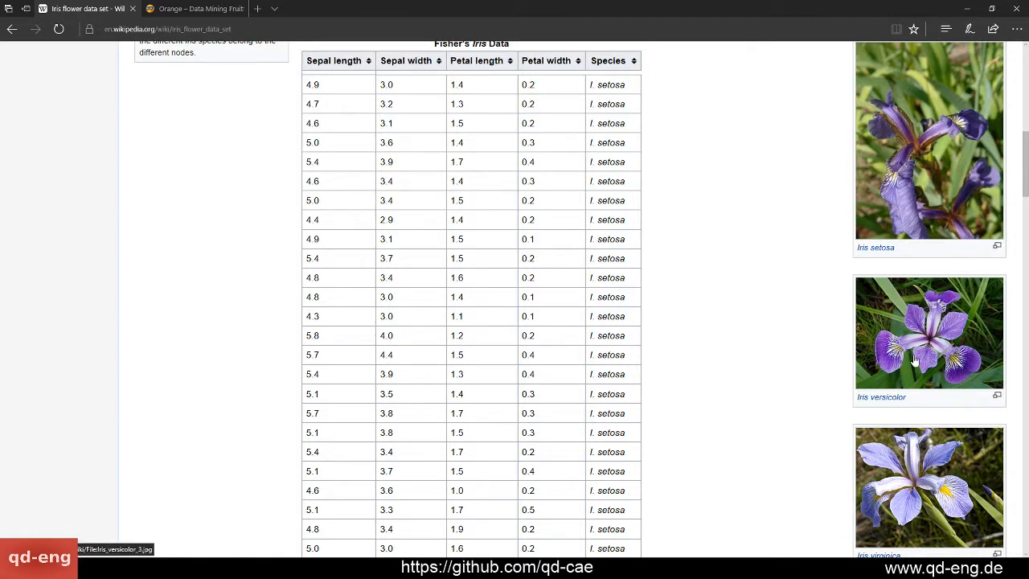
Return to Orange Canvas, close the File widget's window and move the widget lower on the canvas
{"action": "left_click", "coordinate": [967, 12]}
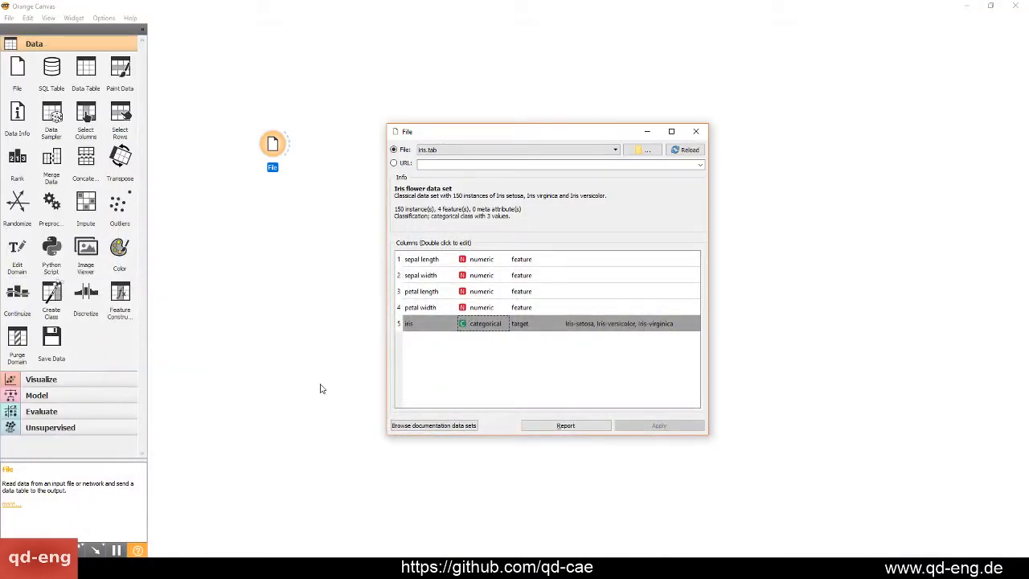
{"action": "left_click", "coordinate": [697, 131]}
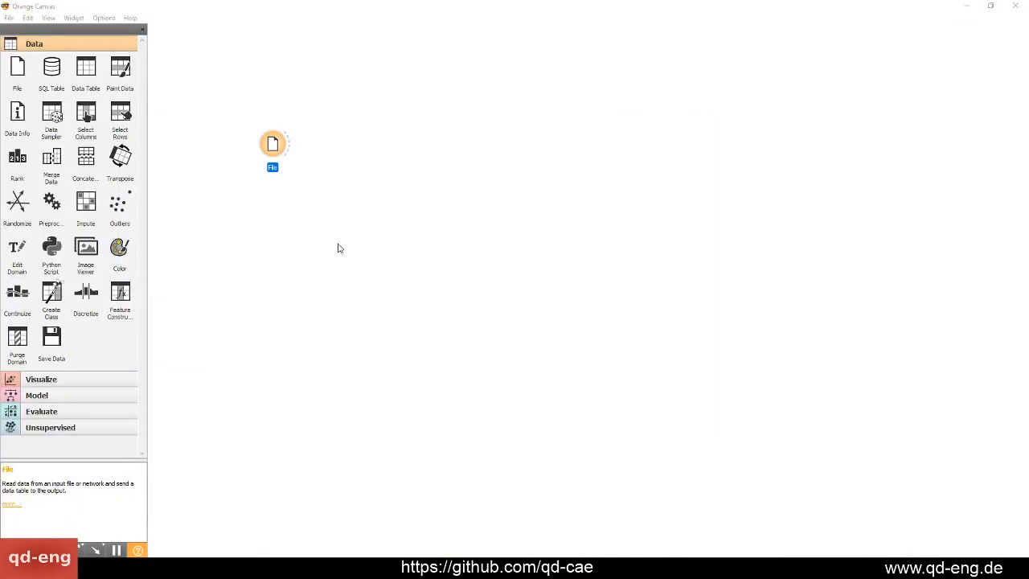
{"action": "left_click_drag", "start_coordinate": [277, 143], "coordinate": [248, 230]}
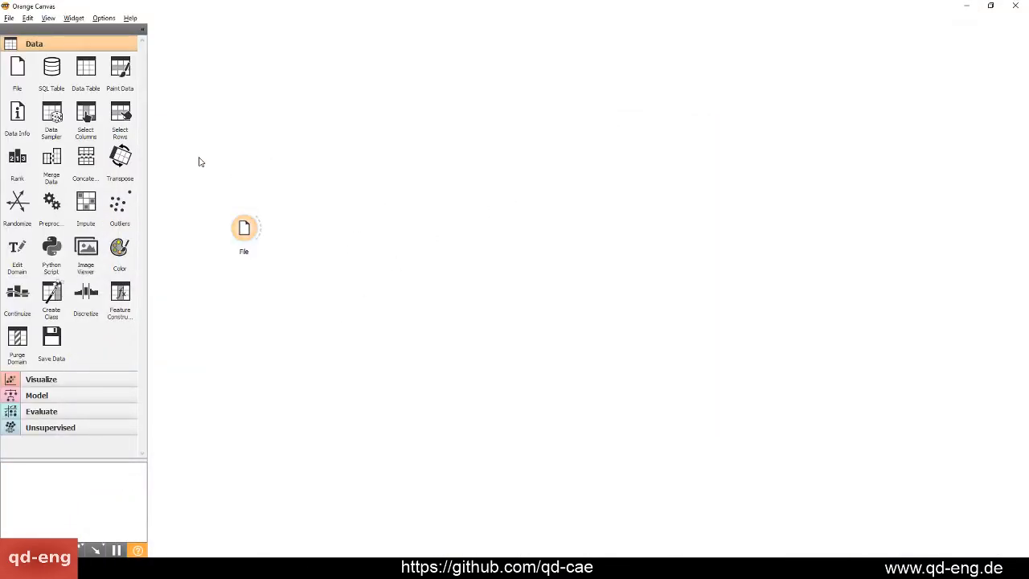
Add a Scatter Plot widget above and to the right of the File widget and link the File output to it
{"action": "left_click", "coordinate": [37, 383]}
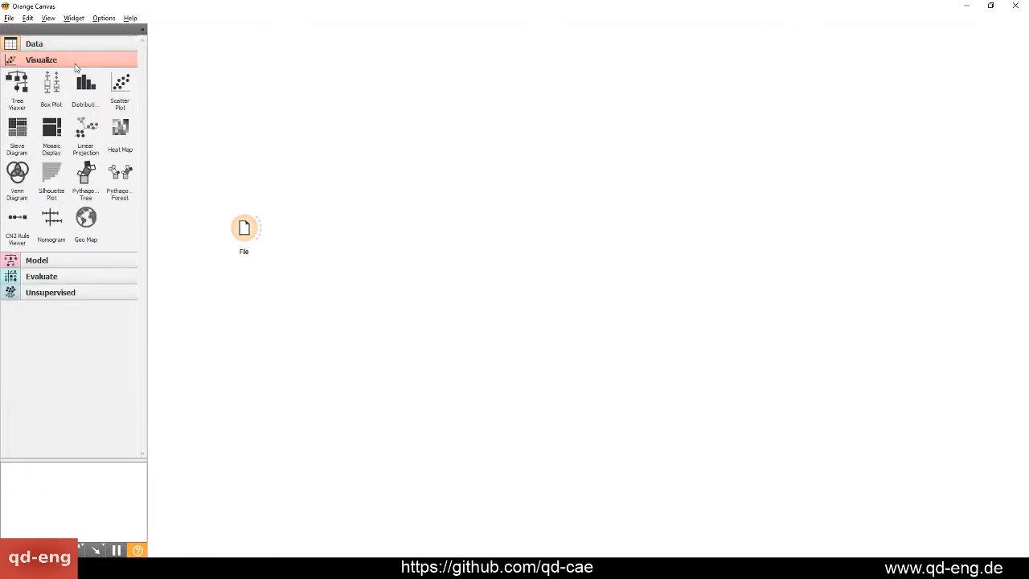
{"action": "left_click_drag", "start_coordinate": [121, 84], "coordinate": [364, 169]}
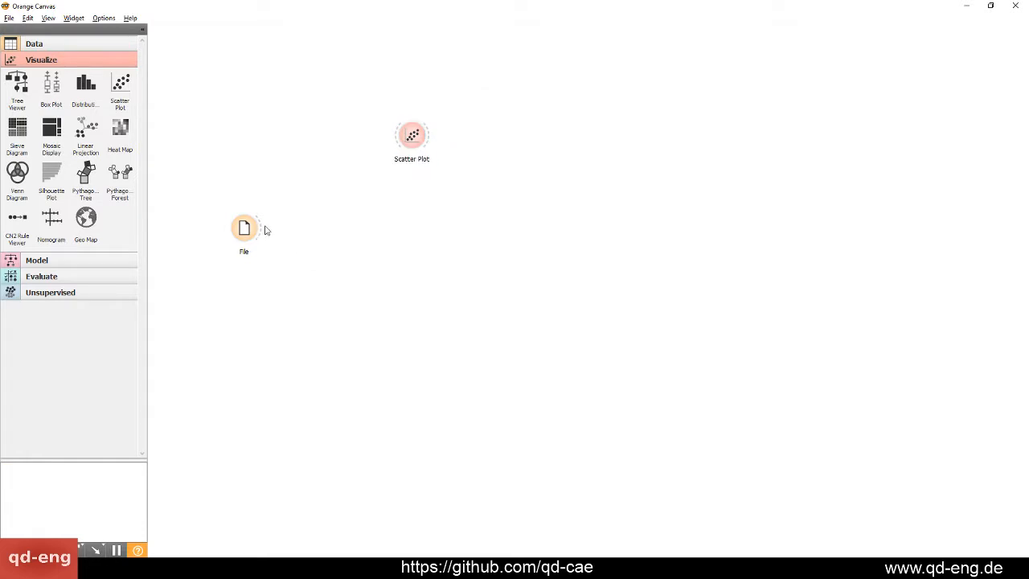
{"action": "left_click_drag", "start_coordinate": [262, 229], "coordinate": [374, 140]}
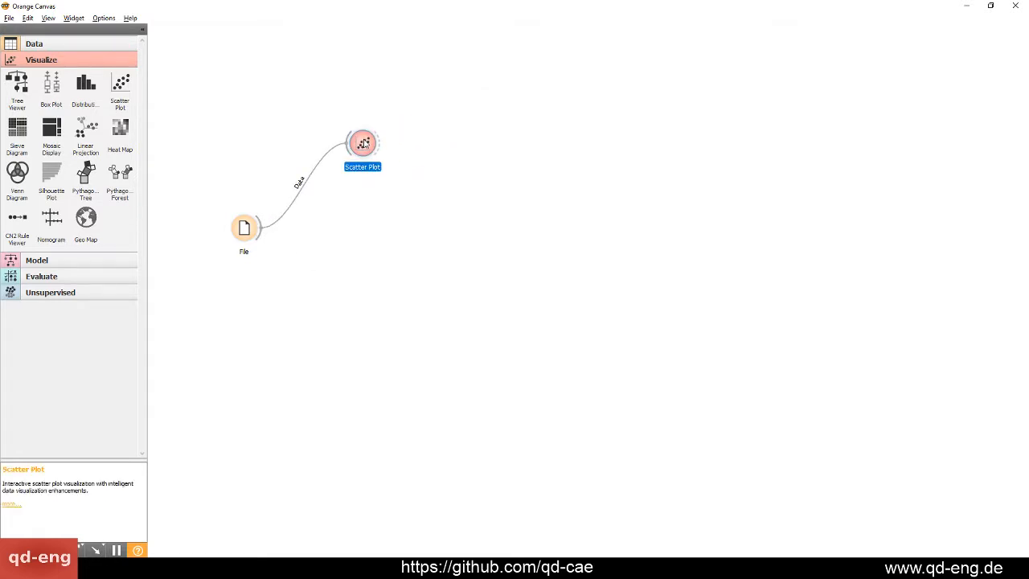
Open the Scatter Plot widget and maximize its window
{"action": "double_click", "coordinate": [375, 140]}
{"action": "left_click_drag", "start_coordinate": [319, 65], "coordinate": [603, 62]}
{"action": "double_click", "coordinate": [604, 62]}
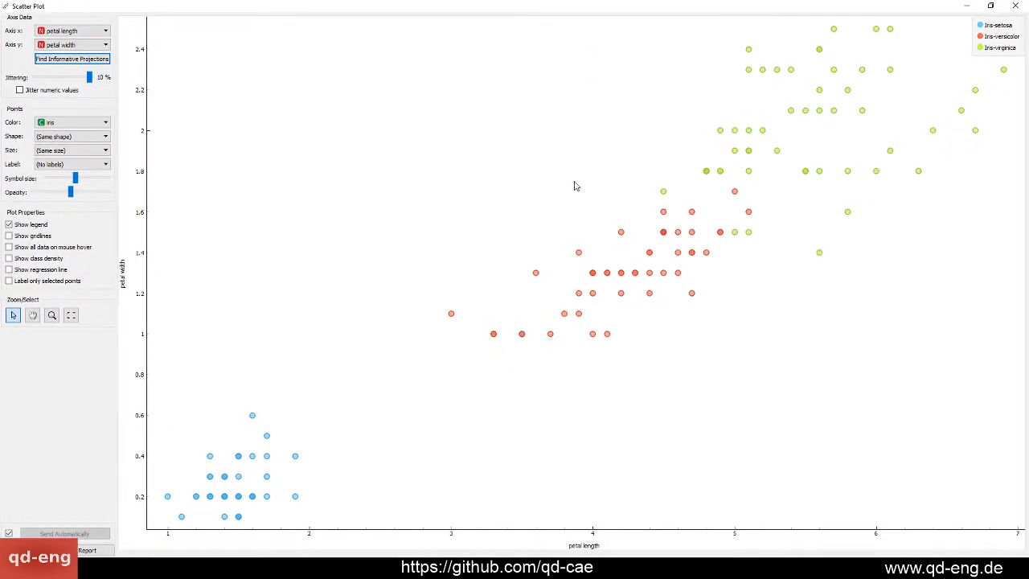
Plot sepal length on the x axis against sepal width on the y axis
{"action": "left_click", "coordinate": [87, 32]}
{"action": "left_click", "coordinate": [87, 33]}
{"action": "left_click", "coordinate": [86, 32]}
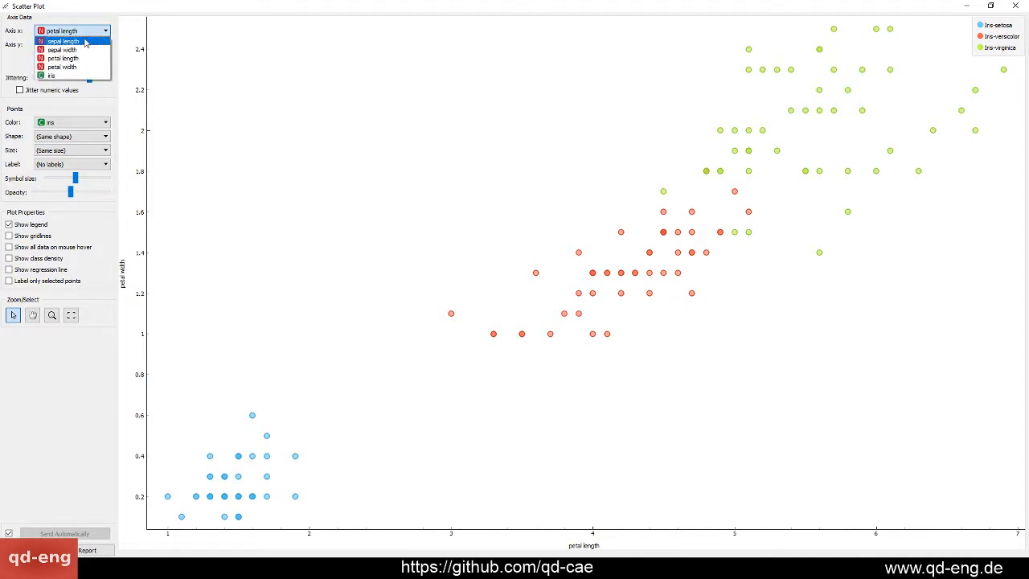
{"action": "left_click", "coordinate": [86, 42]}
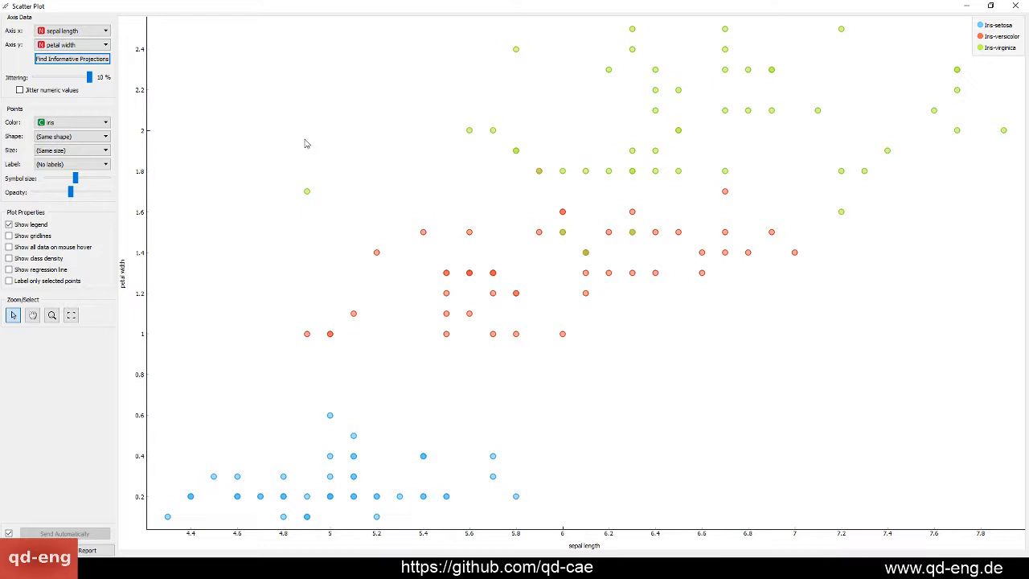
{"action": "left_click", "coordinate": [99, 47]}
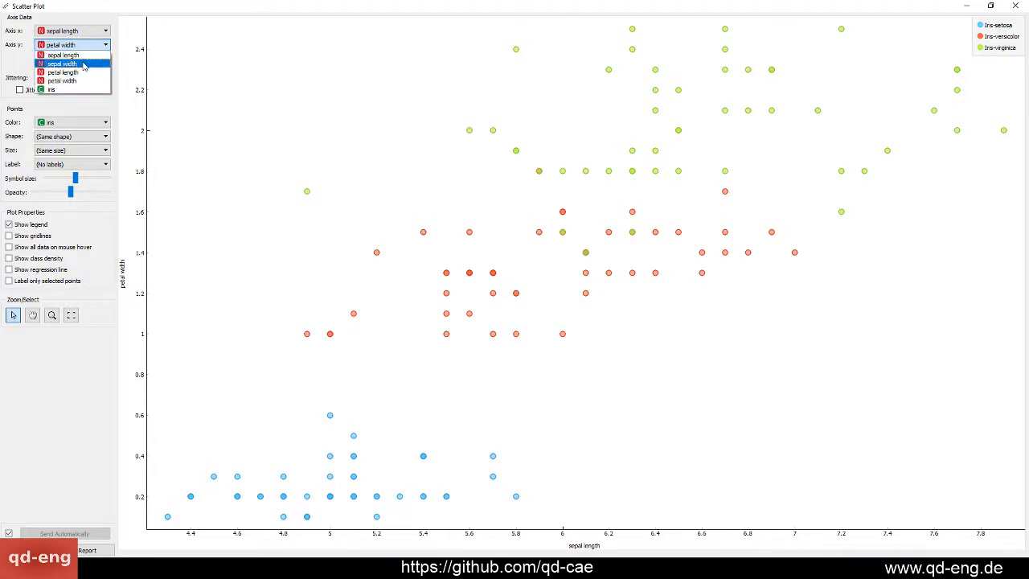
{"action": "left_click", "coordinate": [84, 64]}
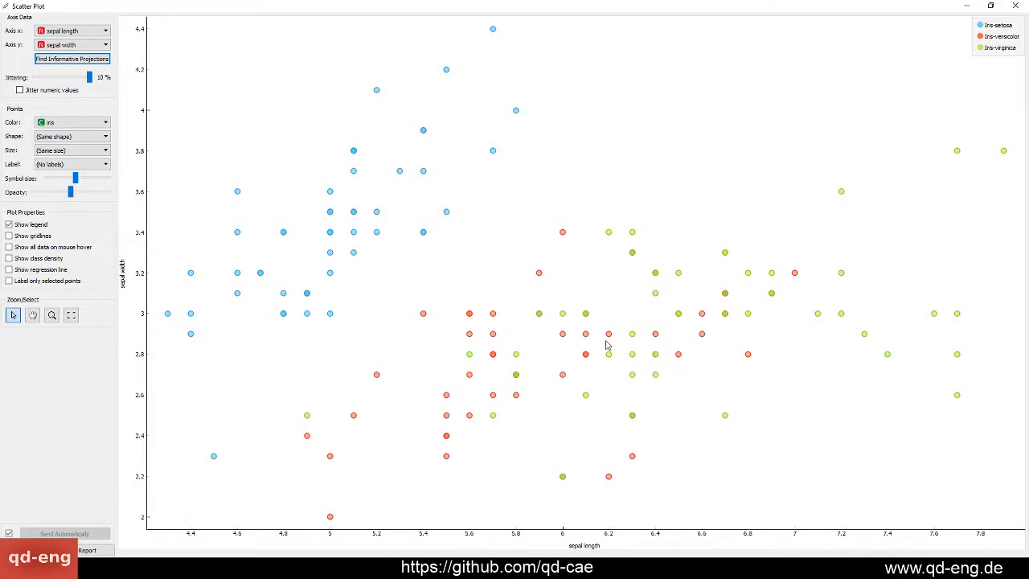
Set the scatter plot's x axis to petal length and its y axis to petal width
{"action": "left_click", "coordinate": [80, 32]}
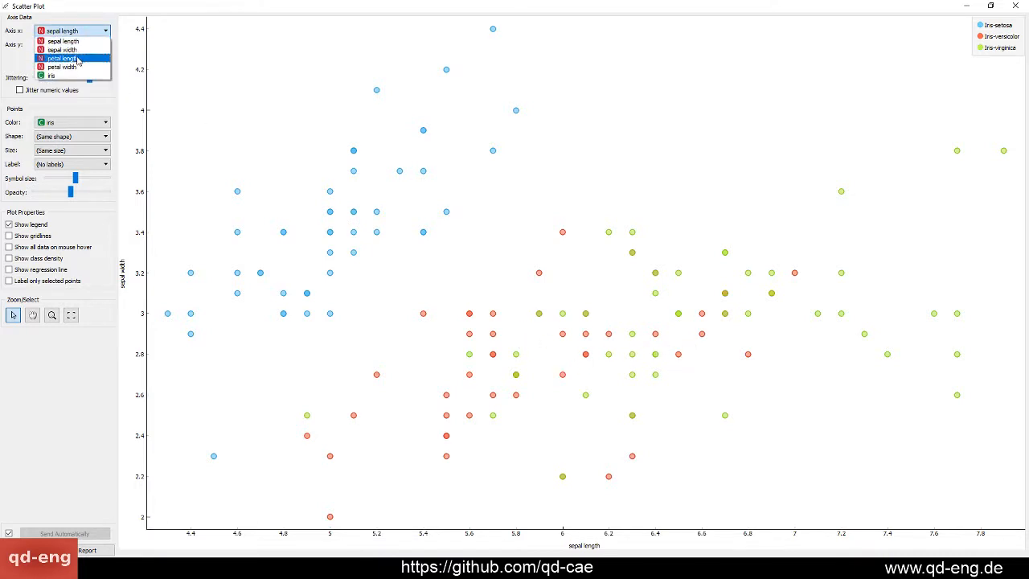
{"action": "left_click", "coordinate": [78, 59]}
{"action": "left_click", "coordinate": [69, 45]}
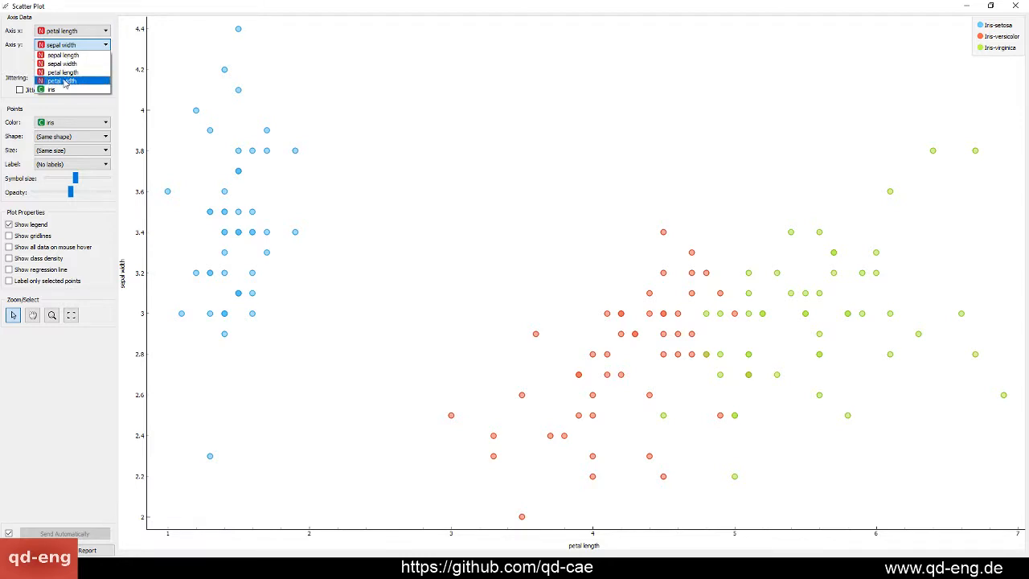
{"action": "left_click", "coordinate": [65, 82]}
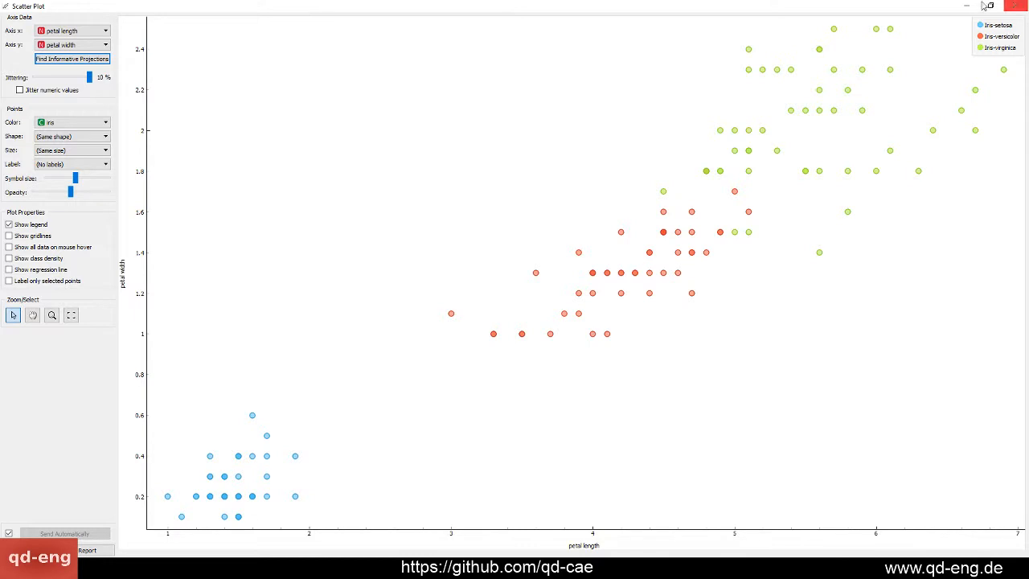
Restore the Scatter Plot window to its smaller size and close it
{"action": "double_click", "coordinate": [677, 6]}
{"action": "left_click_drag", "start_coordinate": [551, 14], "coordinate": [551, 65]}
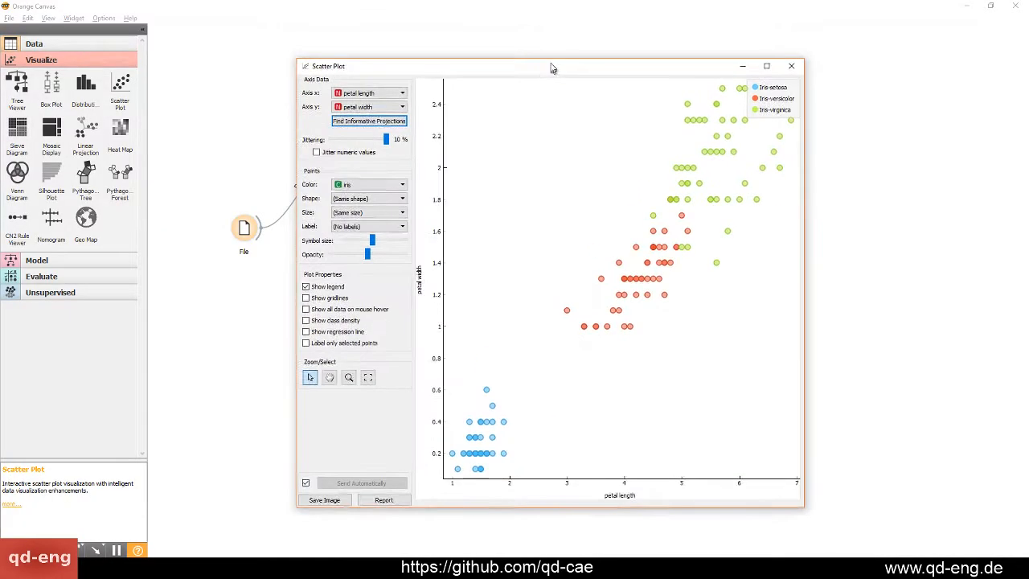
{"action": "left_click", "coordinate": [792, 68]}
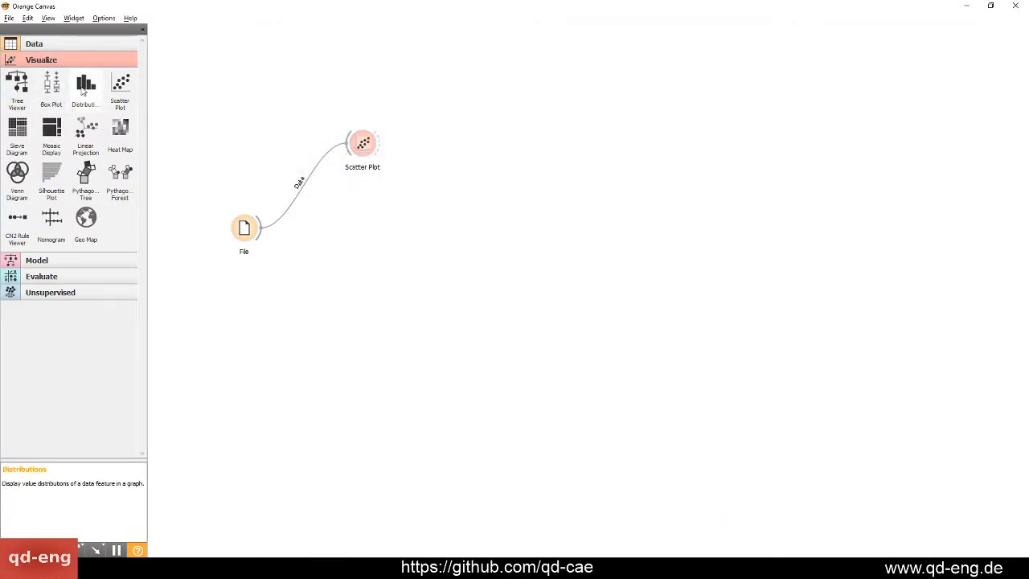
Add a Distributions widget above Scatter Plot, link the File output to it, and space the two widgets apart
{"action": "left_click_drag", "start_coordinate": [85, 84], "coordinate": [350, 84]}
{"action": "left_click_drag", "start_coordinate": [357, 153], "coordinate": [424, 161]}
{"action": "left_click_drag", "start_coordinate": [258, 222], "coordinate": [348, 84]}
{"action": "left_click_drag", "start_coordinate": [350, 82], "coordinate": [410, 90]}
Open the Distributions widget, show the distribution of the iris variable and maximize the window
{"action": "double_click", "coordinate": [409, 90]}
{"action": "left_click_drag", "start_coordinate": [582, 127], "coordinate": [562, 115]}
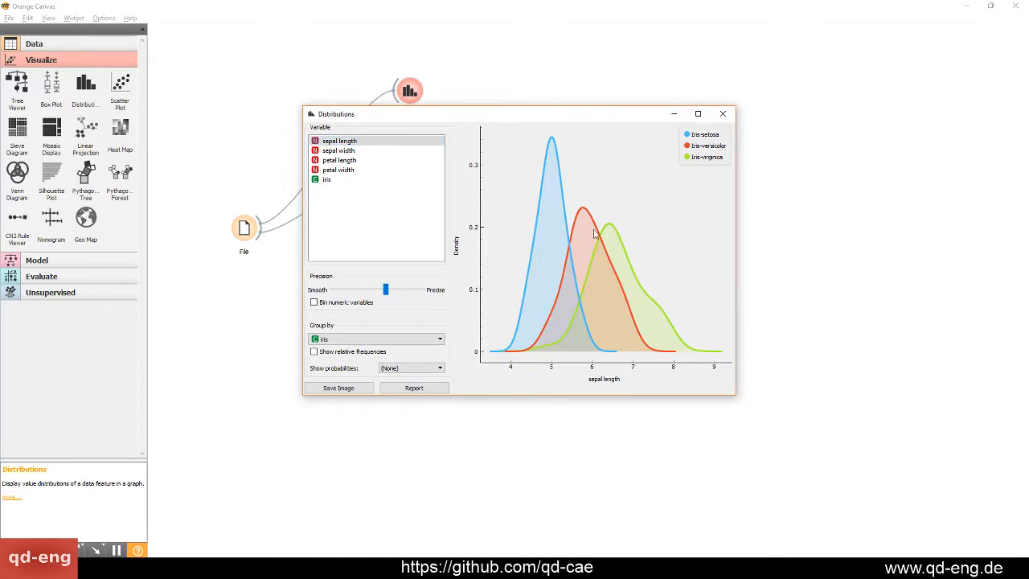
{"action": "left_click", "coordinate": [328, 179]}
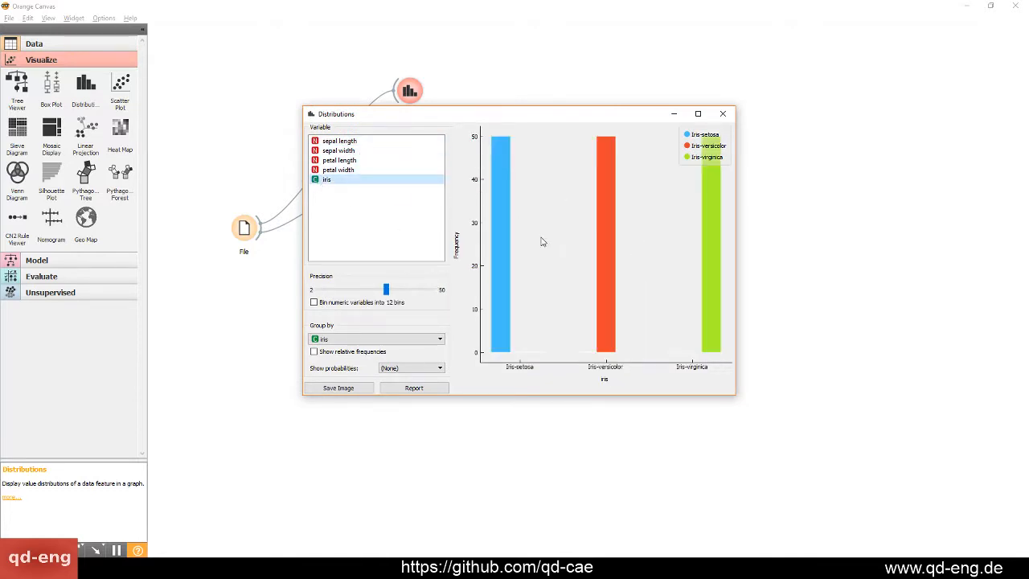
{"action": "double_click", "coordinate": [637, 116]}
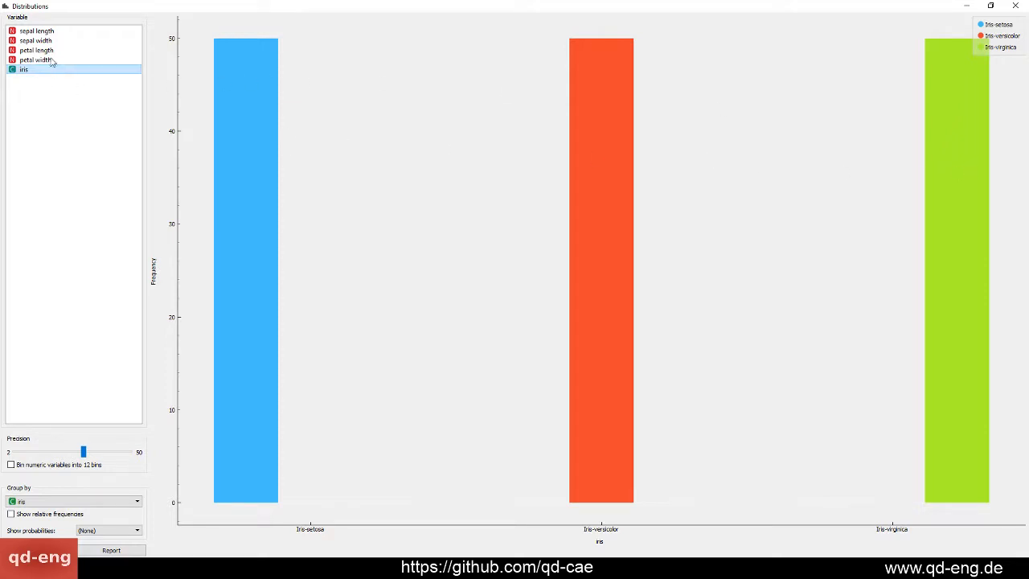
Compare the class distributions of sepal length, sepal width, petal length and petal width, ending on petal width
{"action": "left_click", "coordinate": [43, 32]}
{"action": "left_click", "coordinate": [45, 41]}
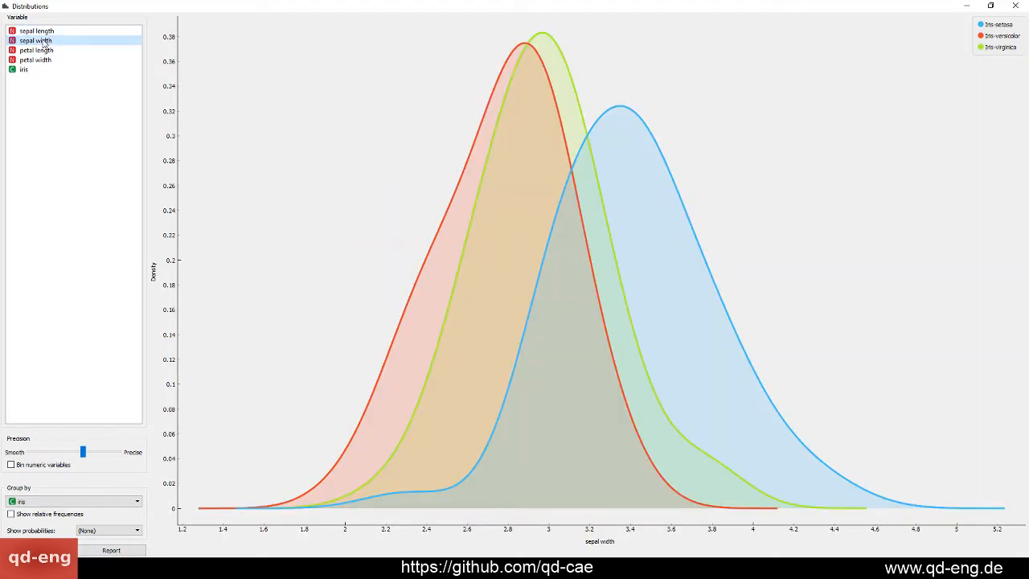
{"action": "left_click", "coordinate": [45, 51]}
{"action": "left_click", "coordinate": [46, 60]}
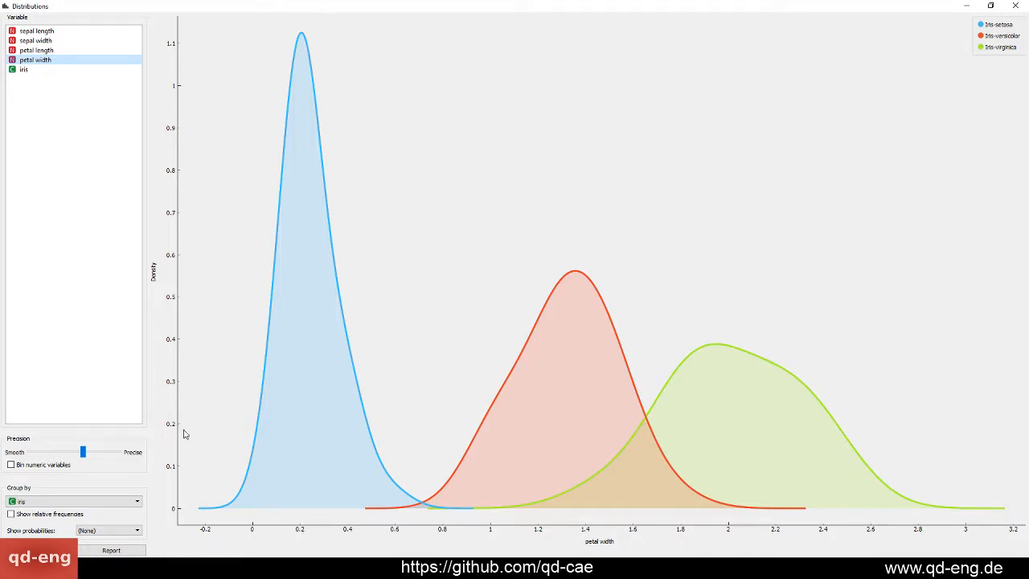
{"action": "left_click", "coordinate": [75, 50]}
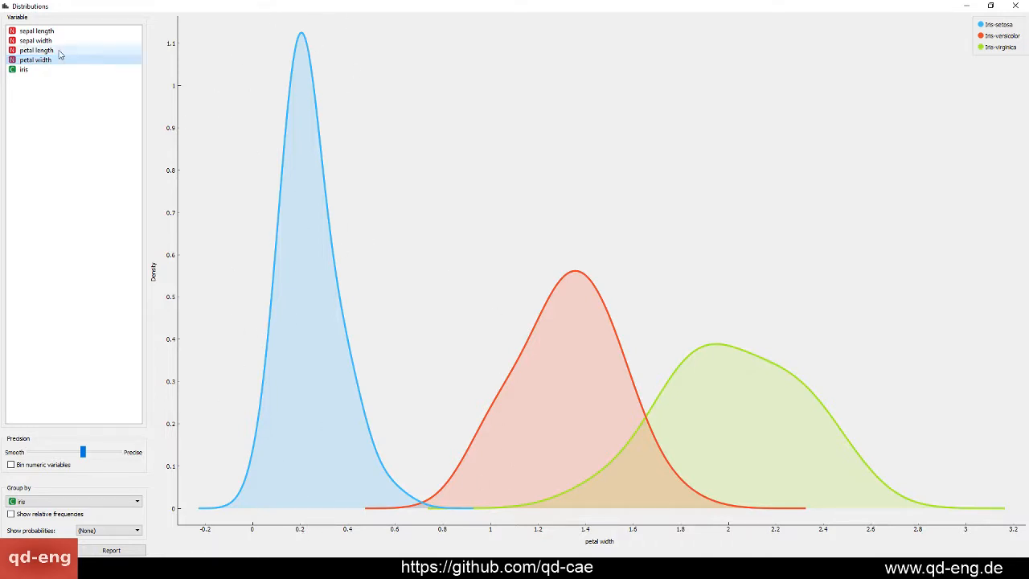
{"action": "left_click", "coordinate": [58, 40]}
{"action": "left_click", "coordinate": [67, 31]}
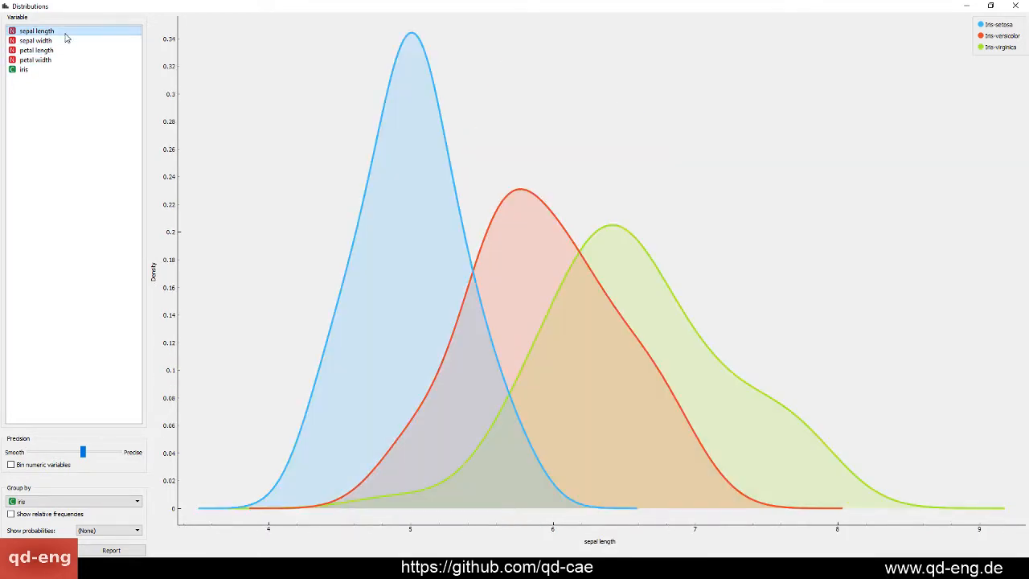
{"action": "left_click", "coordinate": [66, 41]}
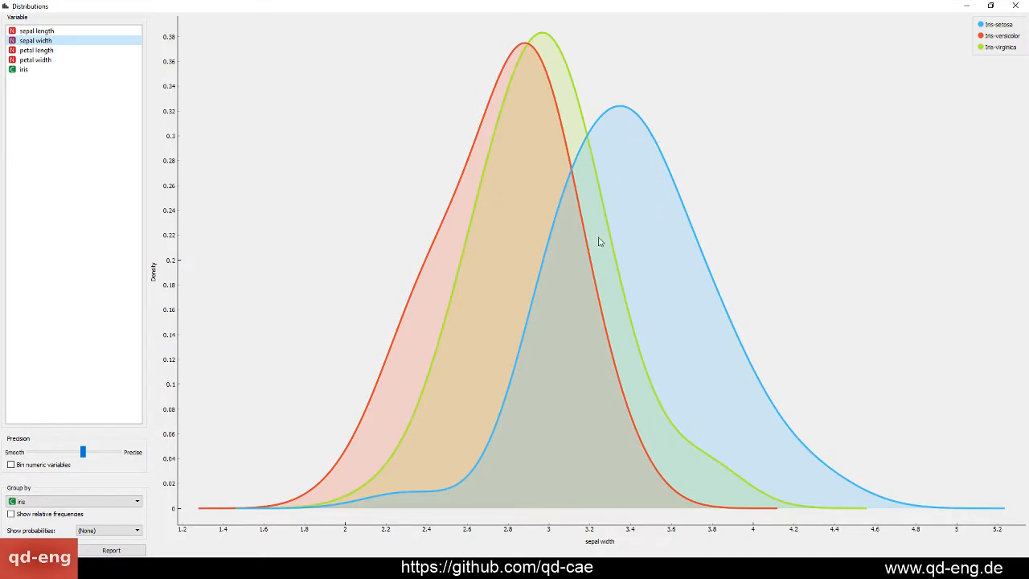
{"action": "left_click", "coordinate": [37, 50]}
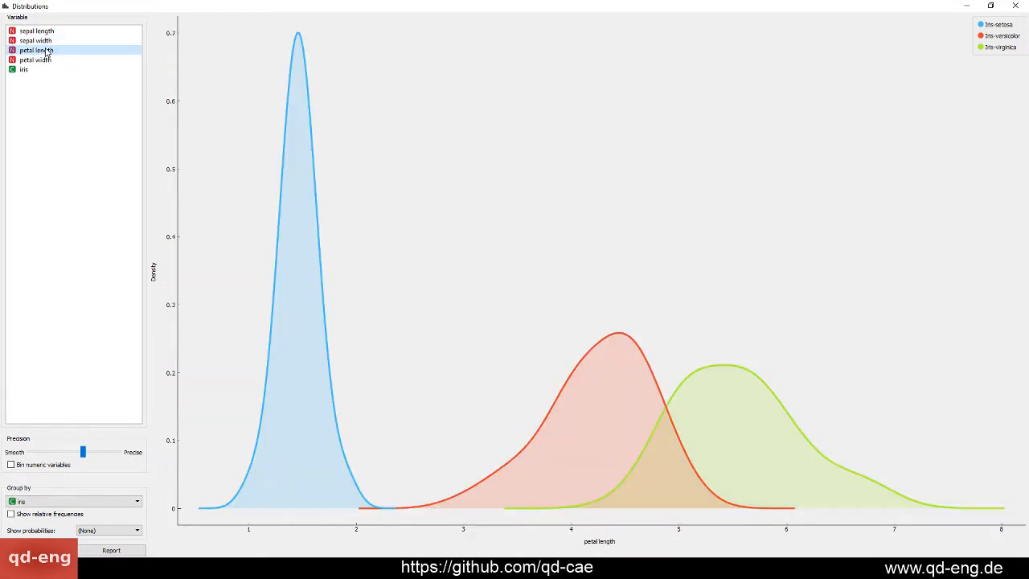
{"action": "left_click", "coordinate": [45, 60]}
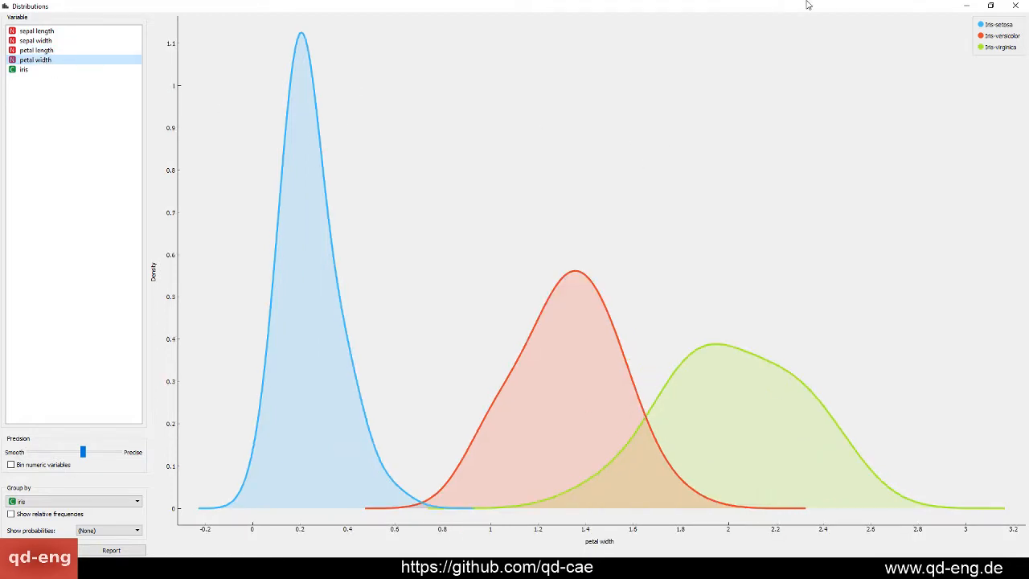
Raise the petal width plot's precision to the most precise setting, and reduce it to an intermediate level
{"action": "left_click_drag", "start_coordinate": [83, 452], "coordinate": [122, 463]}
{"action": "left_click", "coordinate": [90, 460]}
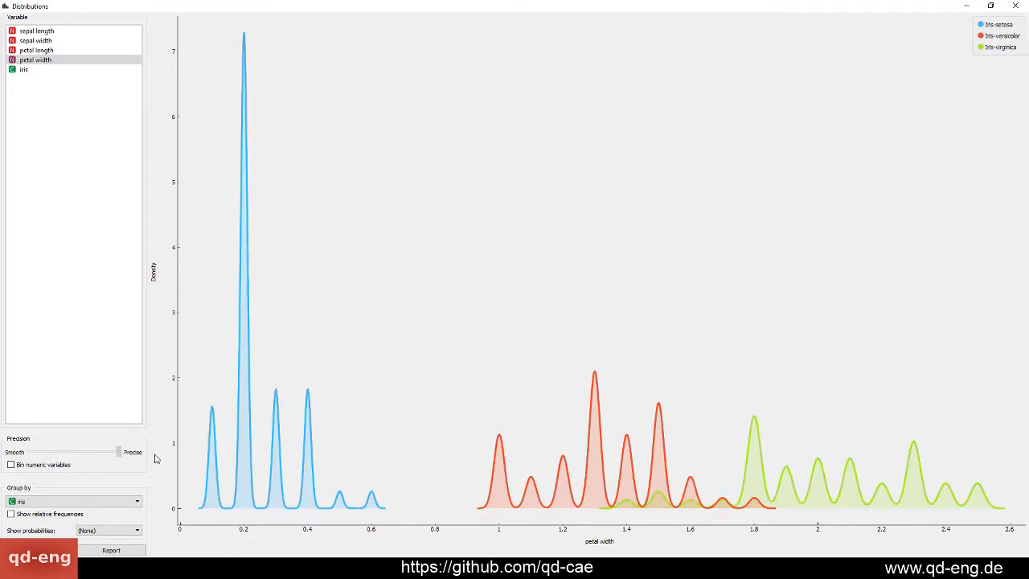
{"action": "left_click_drag", "start_coordinate": [156, 459], "coordinate": [101, 464]}
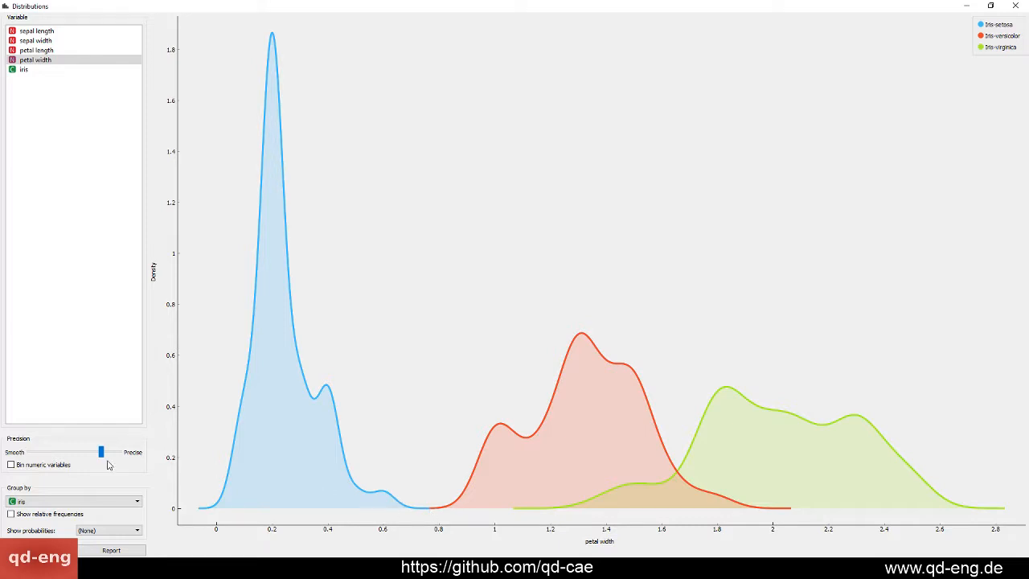
{"action": "left_click_drag", "start_coordinate": [105, 458], "coordinate": [100, 455]}
Show the petal length distribution with a slightly higher precision, switch to sepal width and close the Distributions window
{"action": "left_click", "coordinate": [63, 52]}
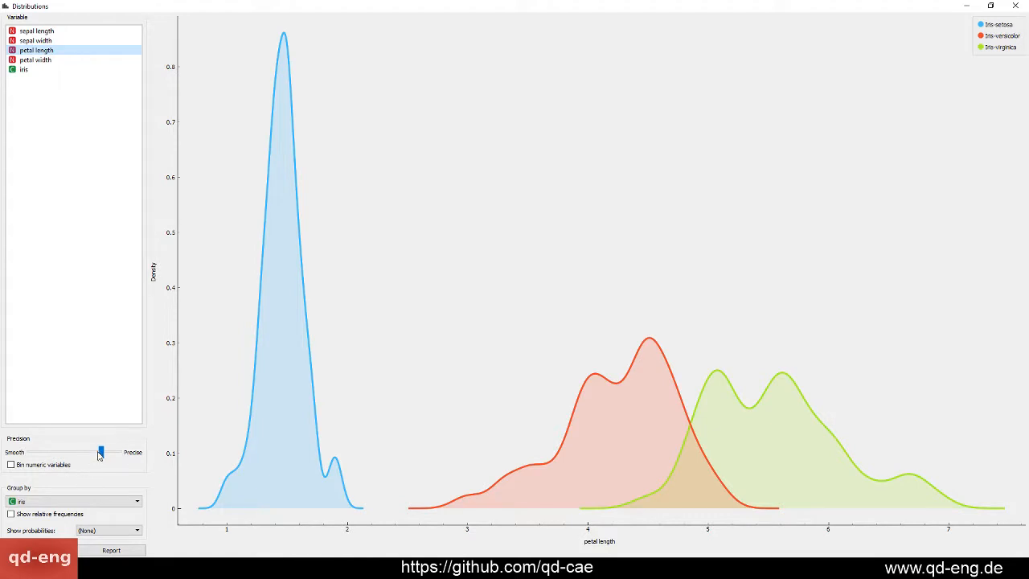
{"action": "left_click_drag", "start_coordinate": [100, 452], "coordinate": [110, 475]}
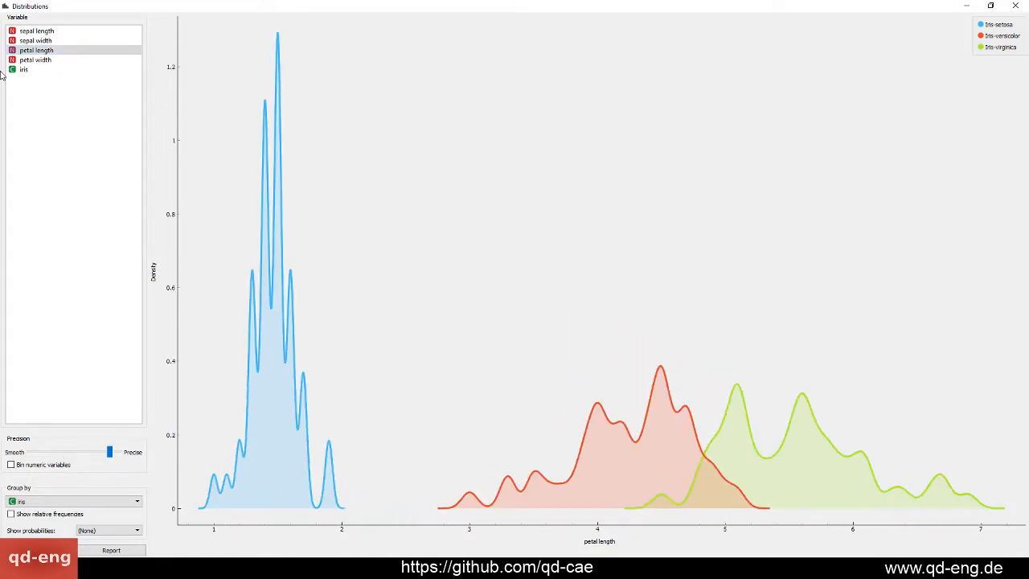
{"action": "left_click", "coordinate": [34, 41]}
{"action": "left_click", "coordinate": [1016, 6]}
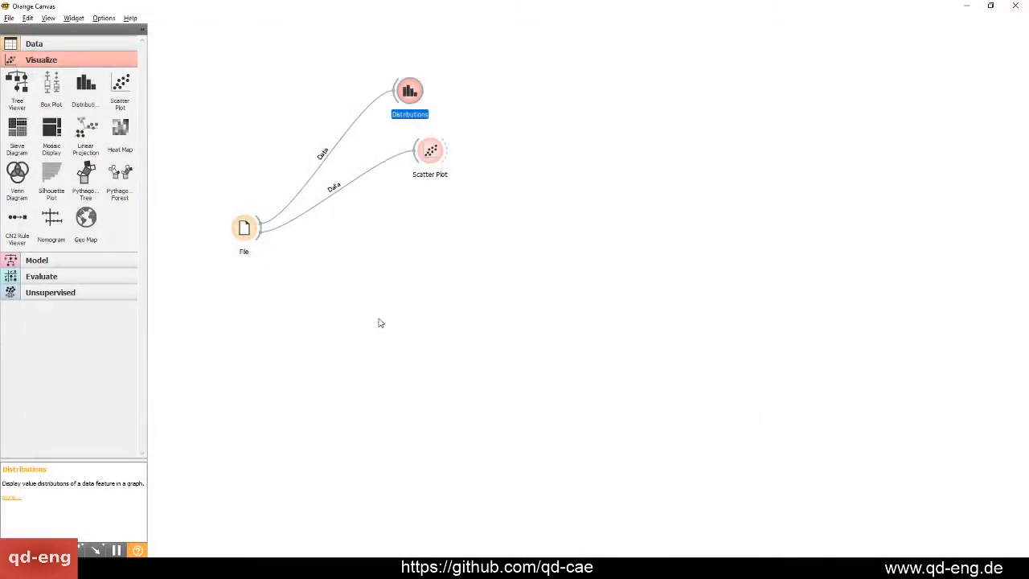
Rearrange the workflow with File at the lower left and Distributions above Scatter Plot to its upper right
{"action": "left_click", "coordinate": [380, 323]}
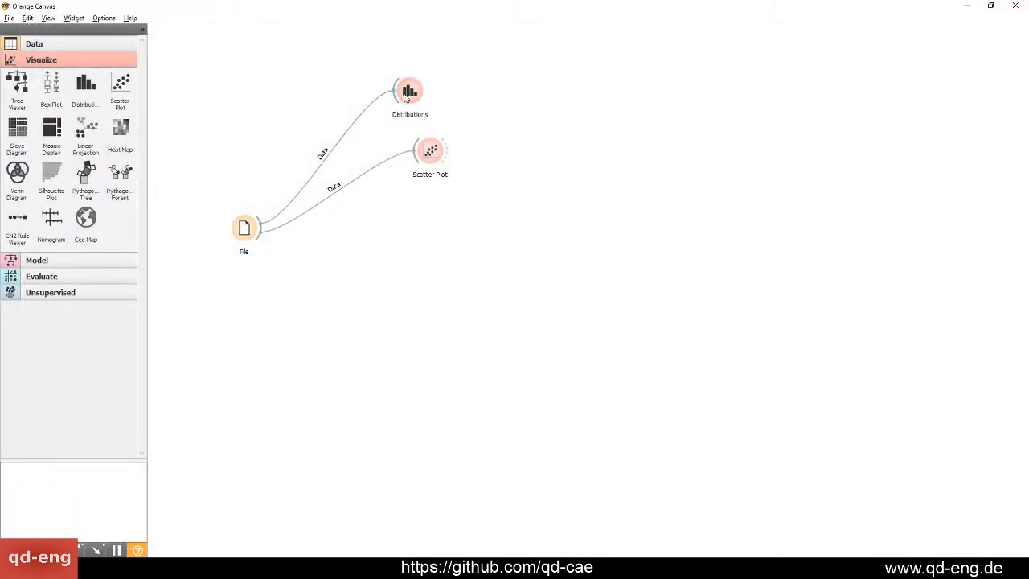
{"action": "left_click_drag", "start_coordinate": [409, 90], "coordinate": [361, 54]}
{"action": "left_click_drag", "start_coordinate": [446, 158], "coordinate": [387, 127]}
{"action": "left_click", "coordinate": [254, 177]}
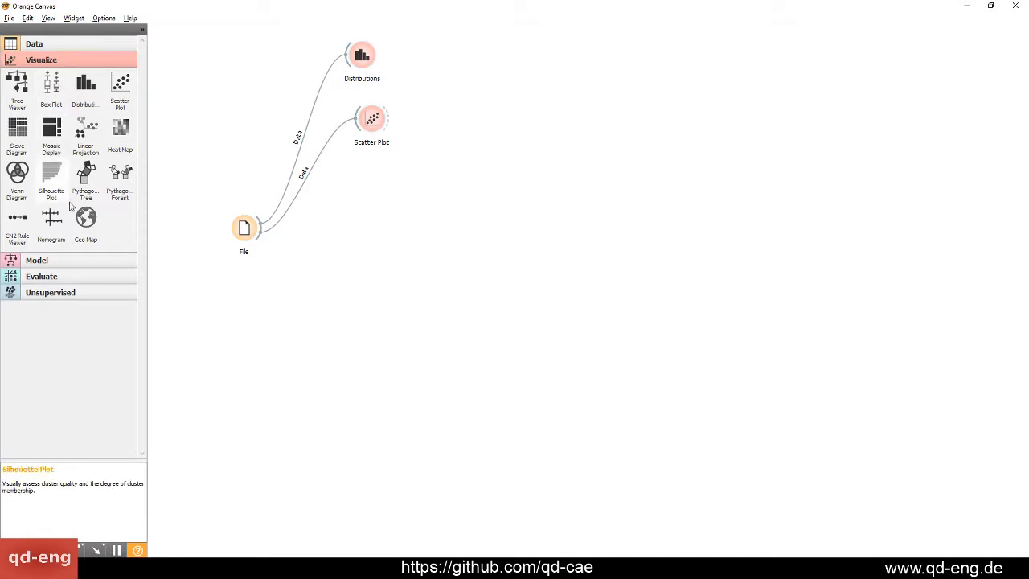
{"action": "left_click", "coordinate": [32, 261]}
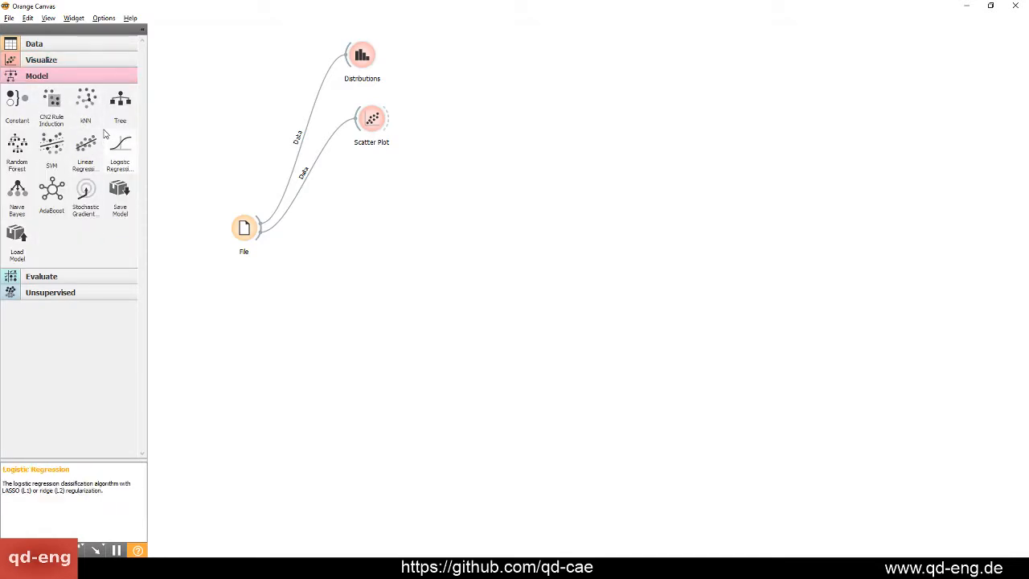
{"action": "left_click_drag", "start_coordinate": [243, 228], "coordinate": [211, 276]}
{"action": "left_click", "coordinate": [363, 296]}
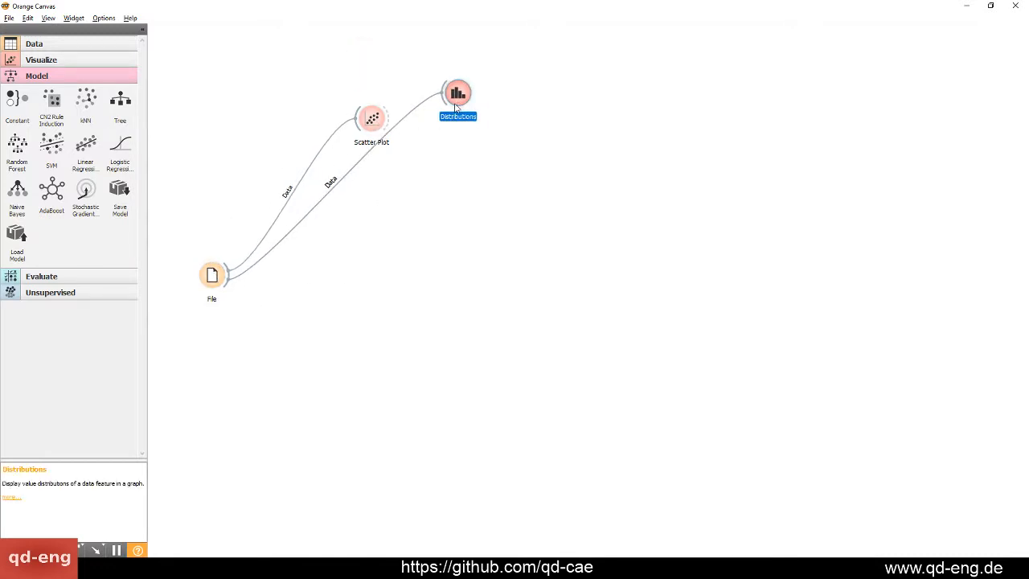
{"action": "left_click_drag", "start_coordinate": [458, 94], "coordinate": [326, 80]}
{"action": "left_click_drag", "start_coordinate": [377, 131], "coordinate": [353, 155]}
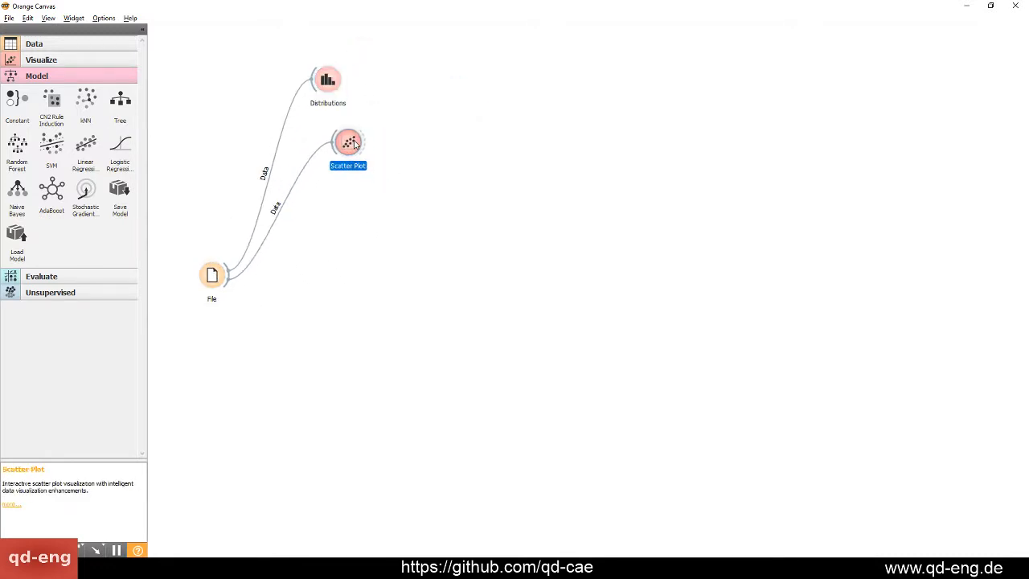
{"action": "left_click", "coordinate": [351, 287]}
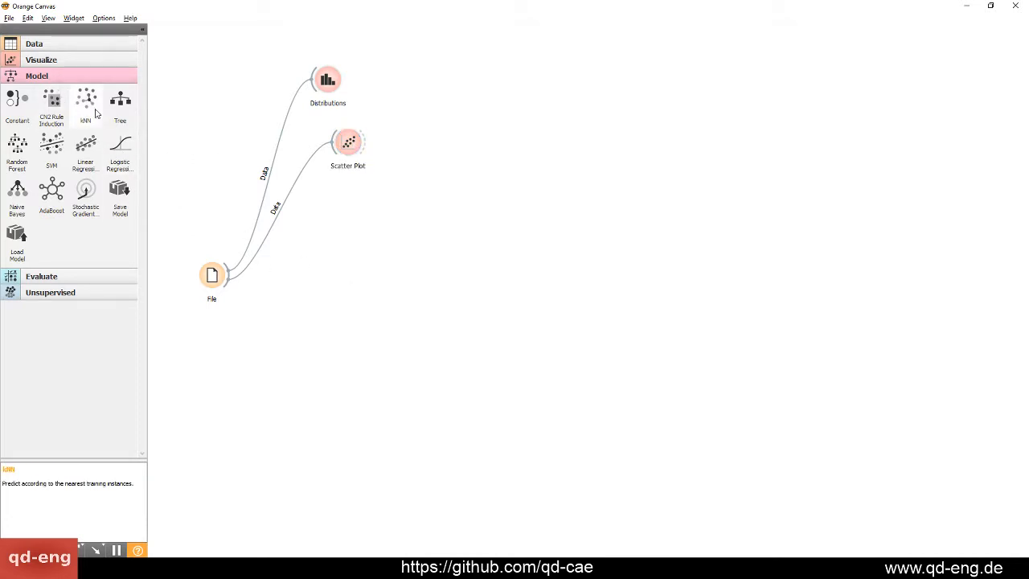
Add a Tree model widget to the right of File, link the File output to it and review its parameters
{"action": "left_click_drag", "start_coordinate": [120, 100], "coordinate": [367, 244]}
{"action": "left_click_drag", "start_coordinate": [233, 278], "coordinate": [324, 262]}
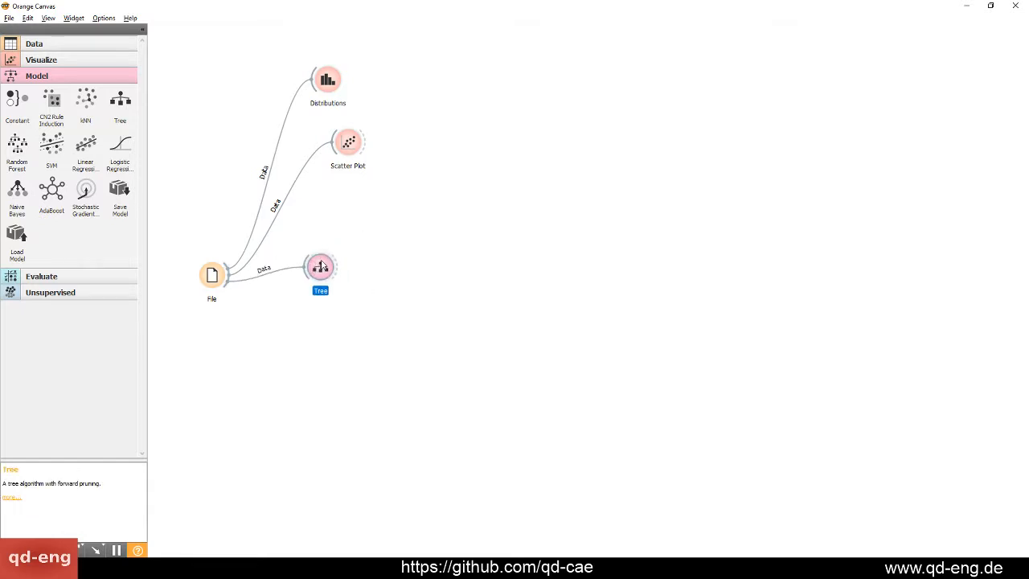
{"action": "double_click", "coordinate": [324, 262]}
{"action": "left_click_drag", "start_coordinate": [69, 124], "coordinate": [383, 139]}
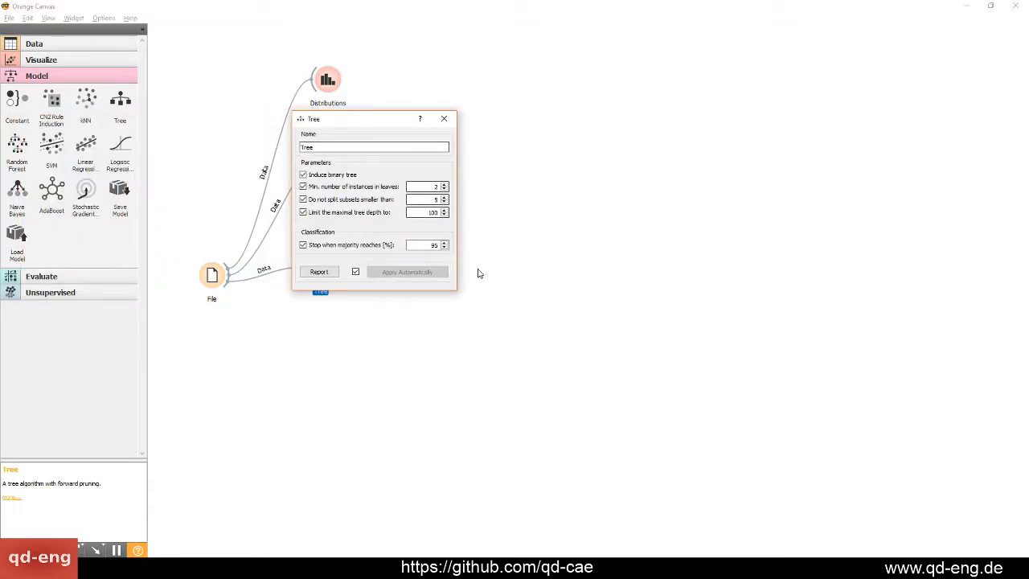
{"action": "left_click", "coordinate": [451, 122]}
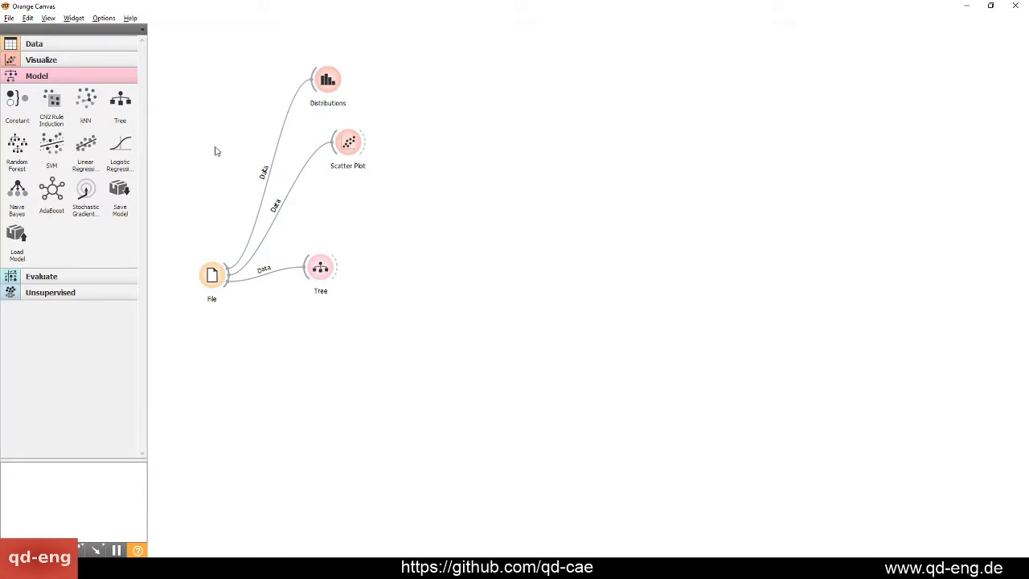
Move Tree slightly up, add a Tree Viewer widget to its right and link the Tree model output to it
{"action": "left_click_drag", "start_coordinate": [307, 270], "coordinate": [305, 248]}
{"action": "left_click", "coordinate": [70, 281]}
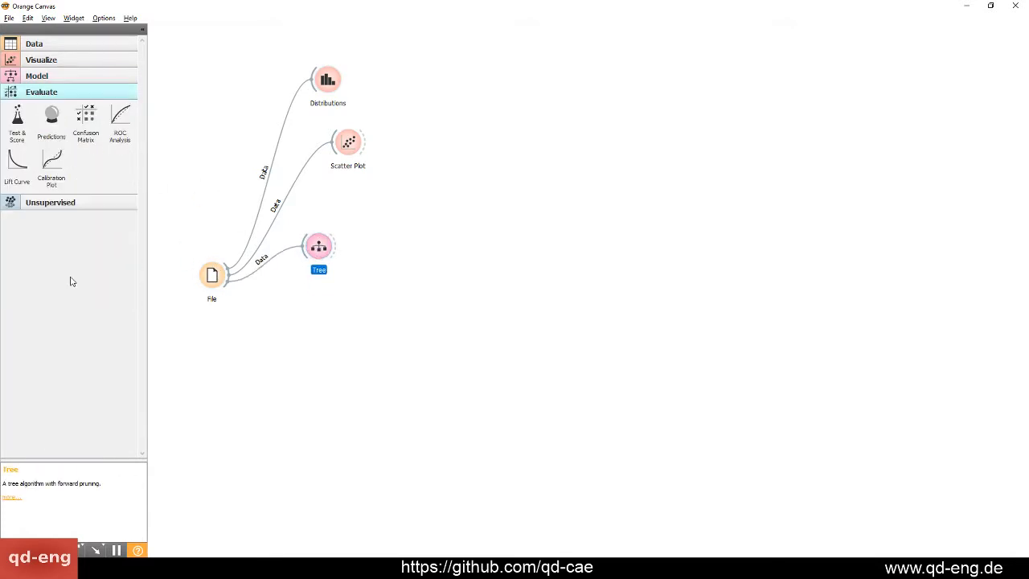
{"action": "left_click", "coordinate": [85, 78]}
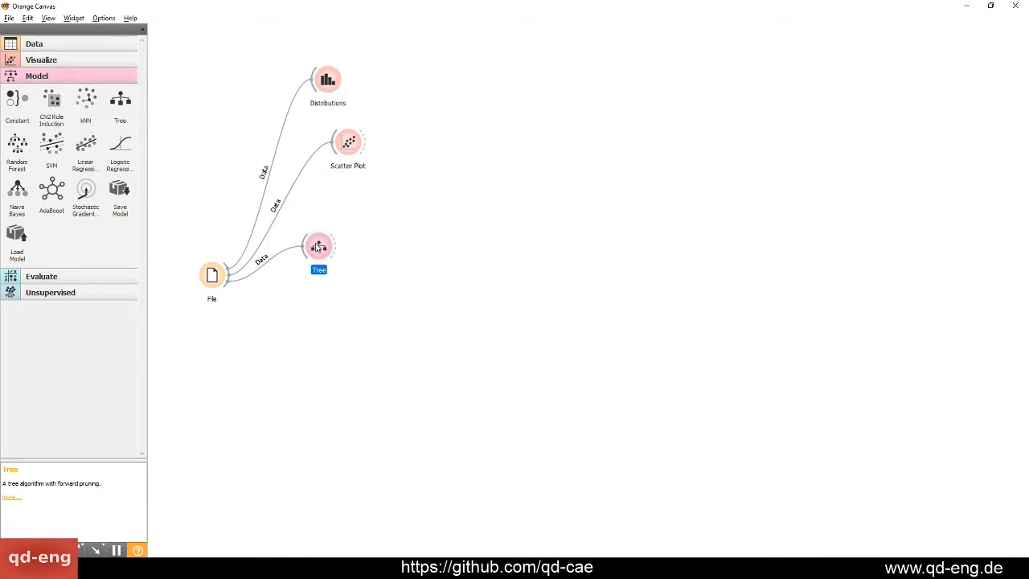
{"action": "left_click", "coordinate": [62, 62]}
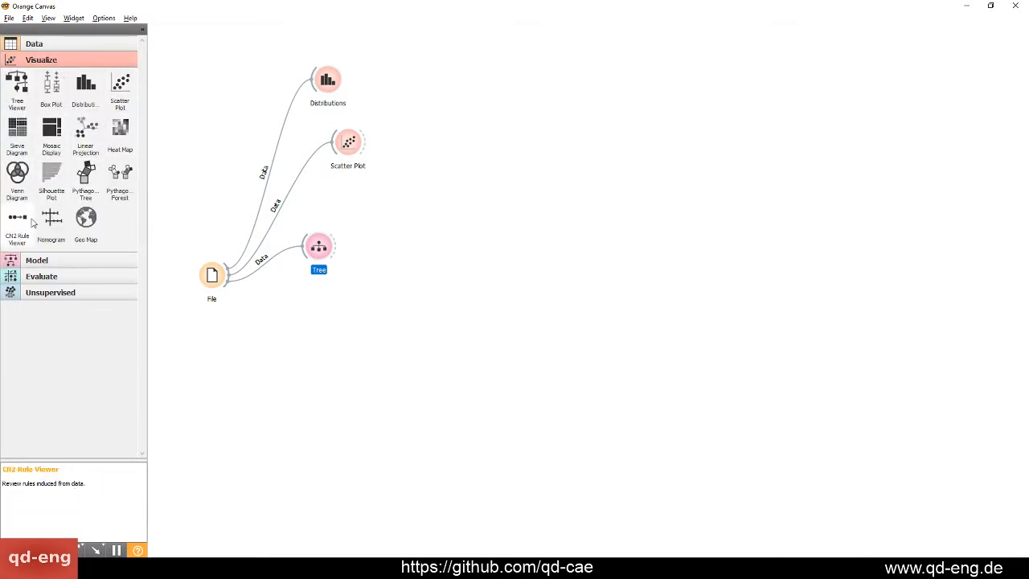
{"action": "left_click_drag", "start_coordinate": [17, 84], "coordinate": [412, 219]}
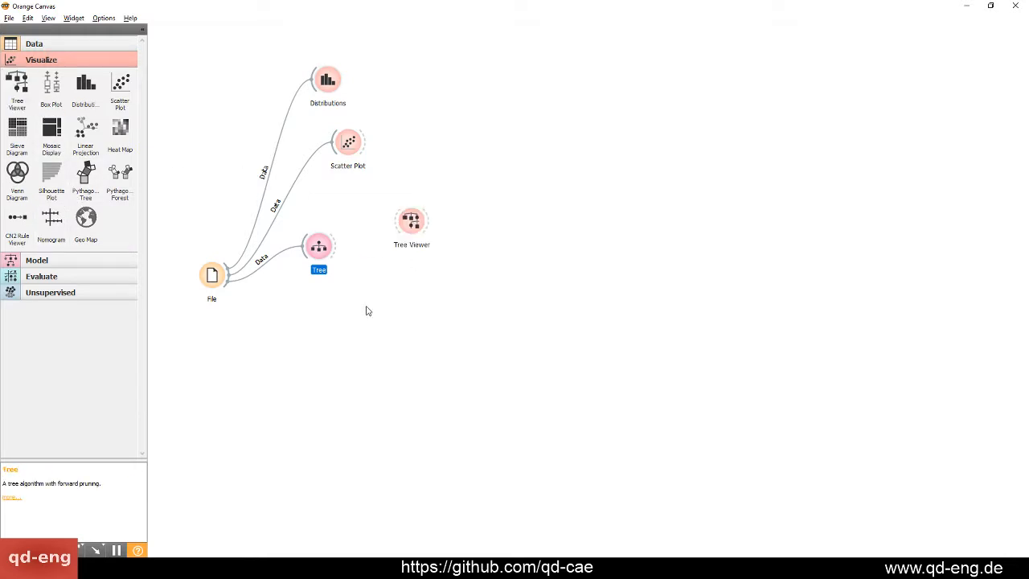
{"action": "left_click_drag", "start_coordinate": [338, 249], "coordinate": [431, 238]}
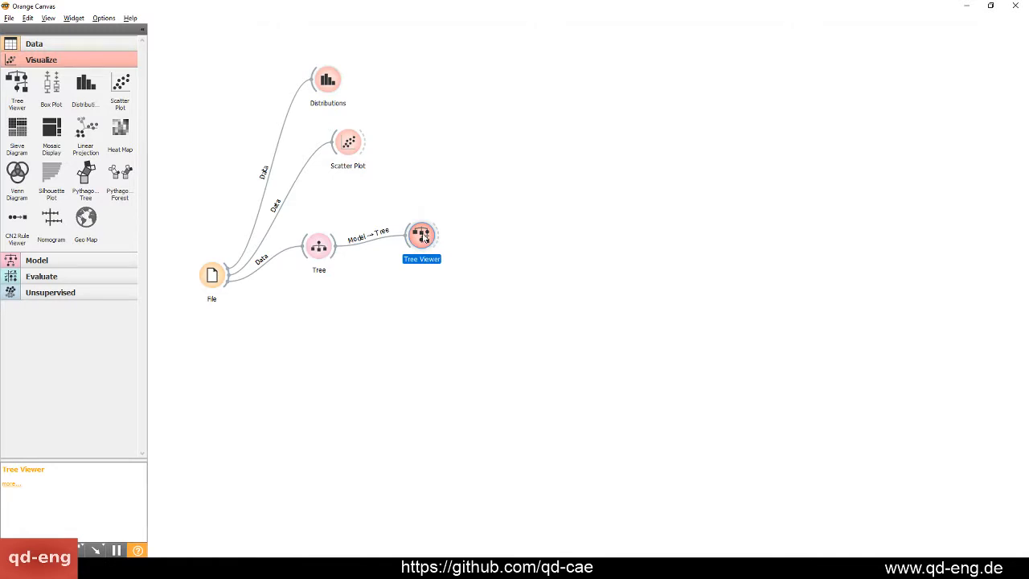
Open the Tree Viewer, maximize its window and inspect the Iris-setosa leaf and the tree's splits
{"action": "double_click", "coordinate": [425, 237]}
{"action": "left_click_drag", "start_coordinate": [345, 67], "coordinate": [571, 68]}
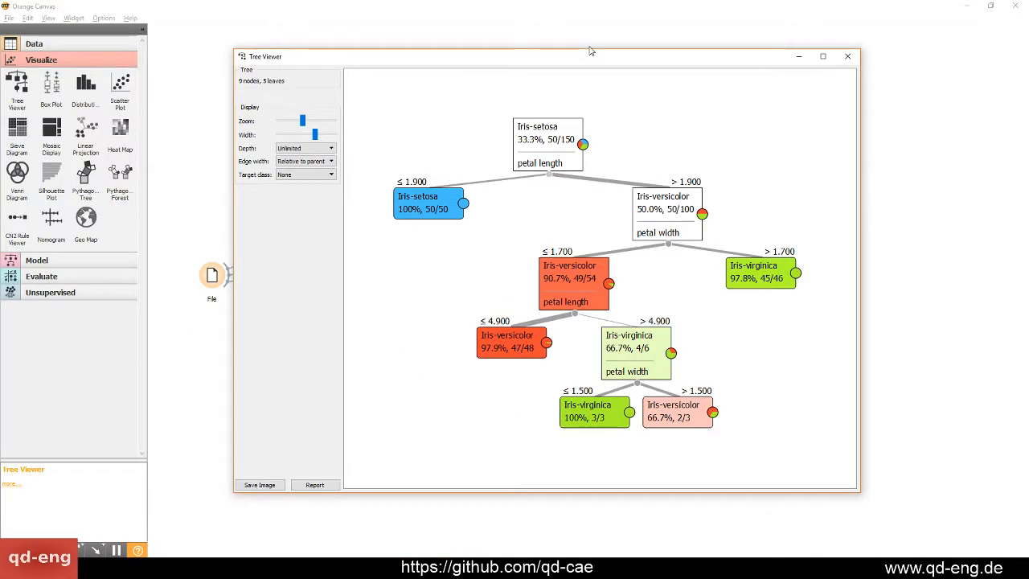
{"action": "double_click", "coordinate": [599, 60]}
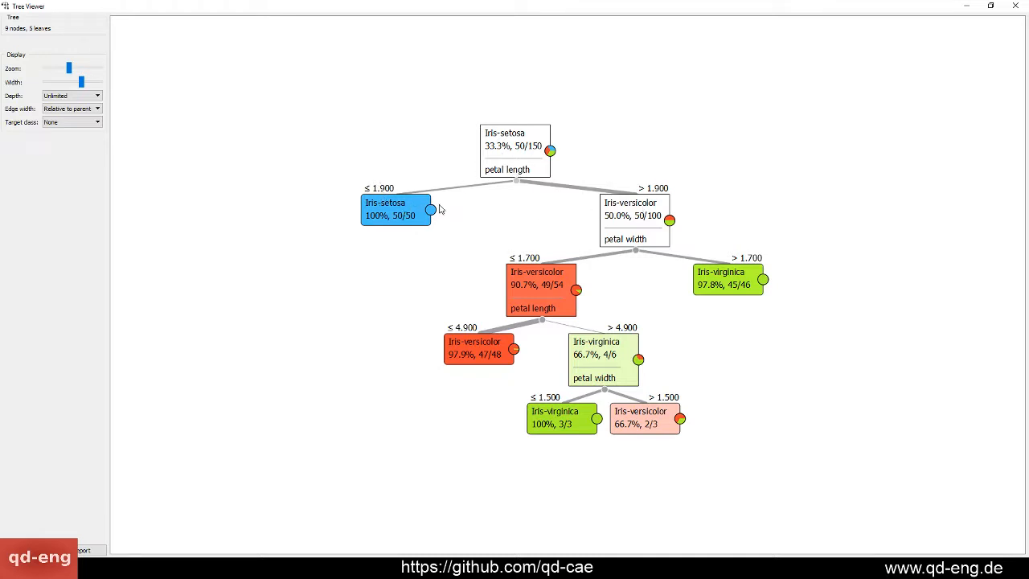
{"action": "left_click", "coordinate": [412, 211]}
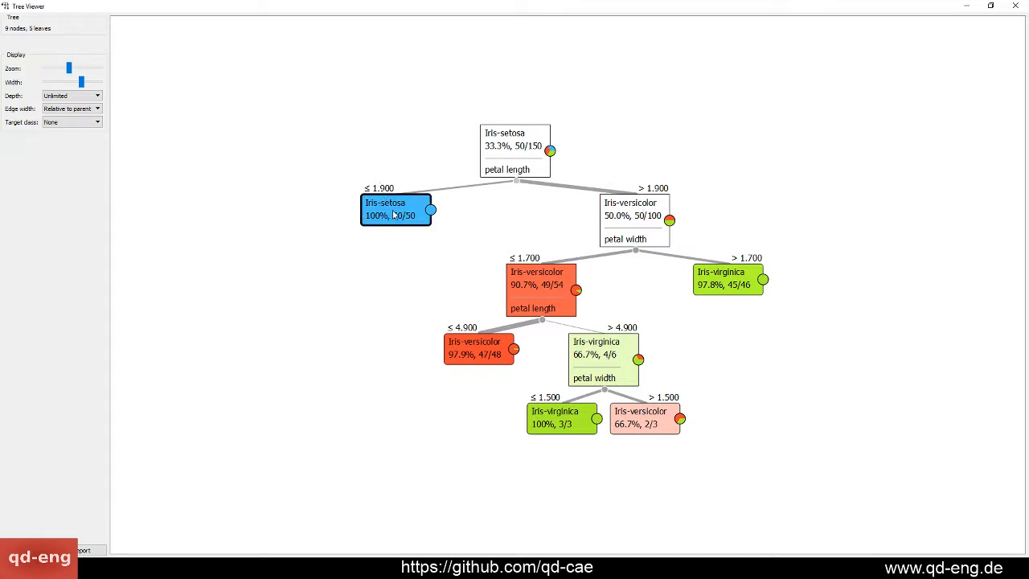
{"action": "left_click", "coordinate": [367, 250]}
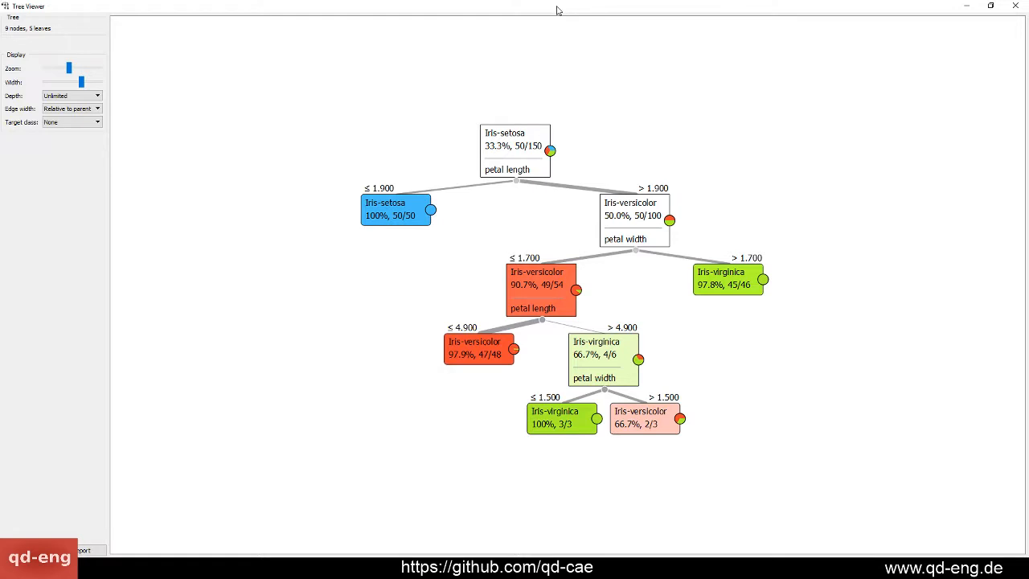
Snap the Tree Viewer window to one half of the screen and bring back the Orange Canvas workflow
{"action": "left_click_drag", "start_coordinate": [557, 9], "coordinate": [558, 27]}
{"action": "key", "text": "super+Right"}
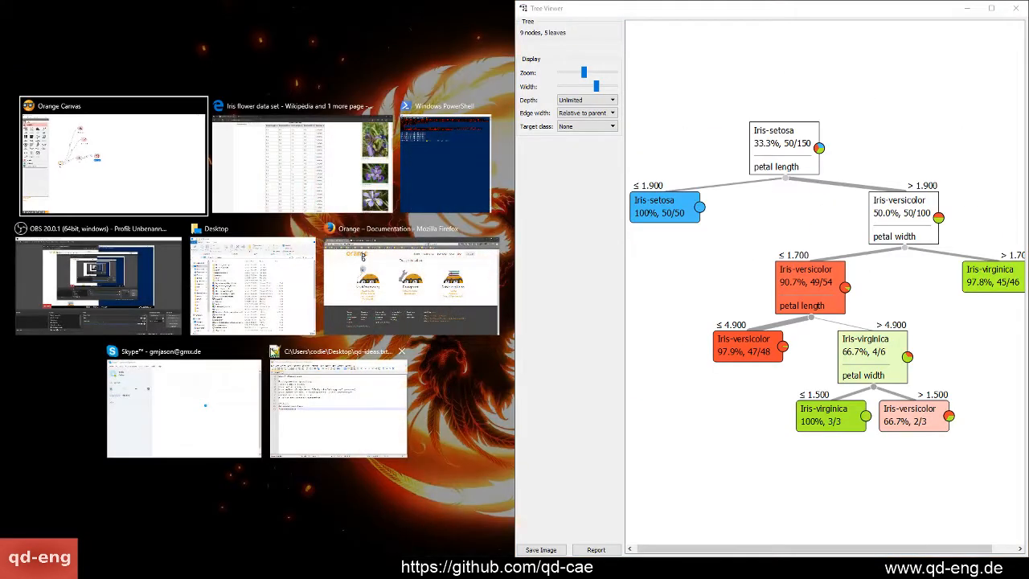
{"action": "left_click", "coordinate": [282, 350]}
{"action": "left_click", "coordinate": [365, 314]}
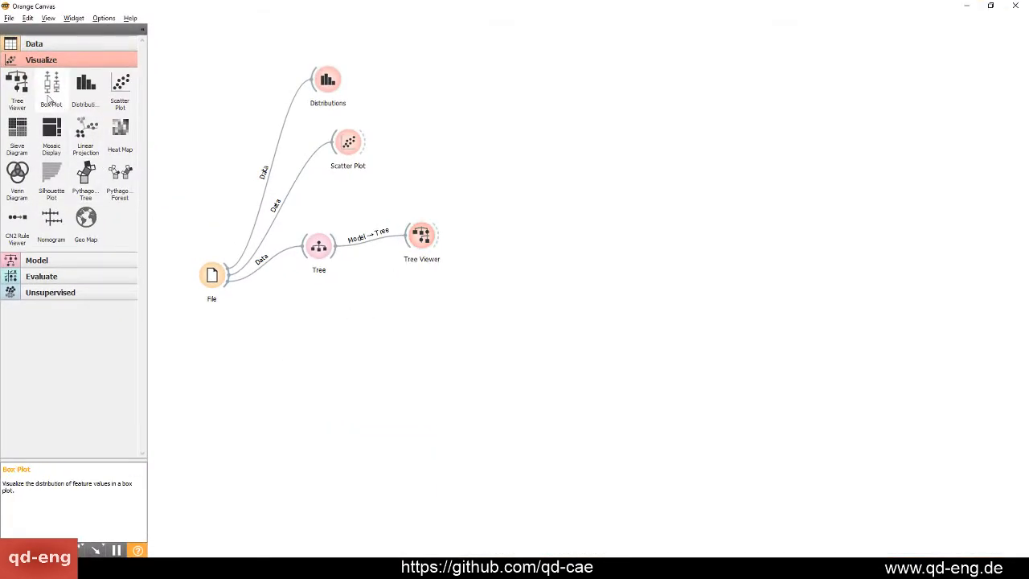
Try feeding the Tree Viewer's selected data into the existing Scatter Plot, and delete that Scatter Plot widget from the workflow
{"action": "left_click", "coordinate": [40, 261]}
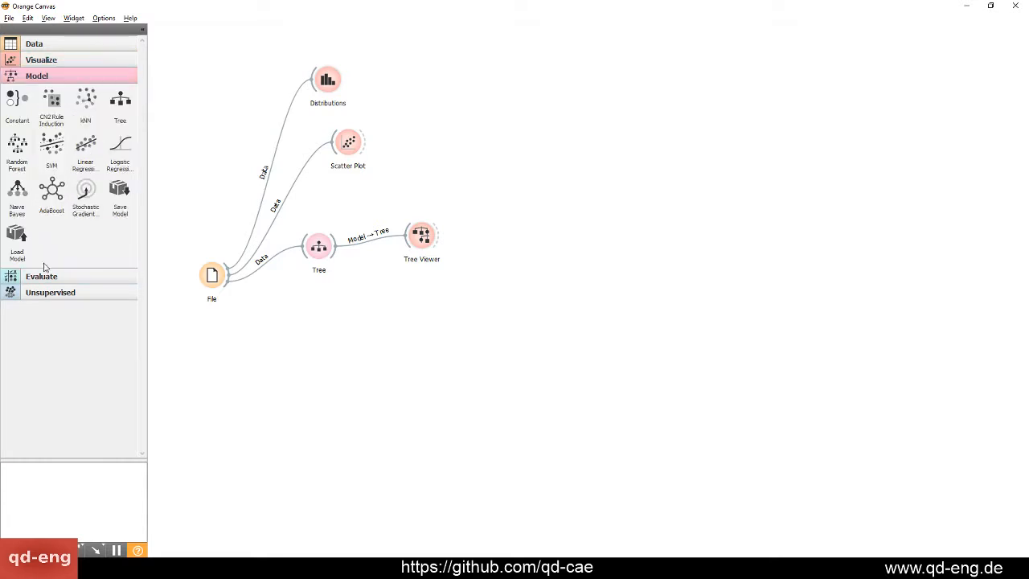
{"action": "left_click", "coordinate": [48, 60]}
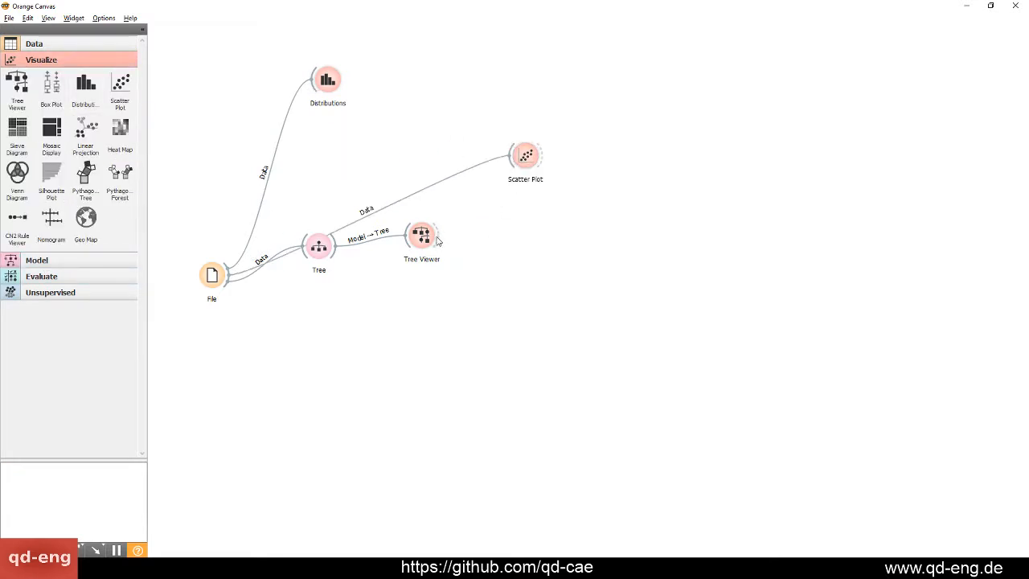
{"action": "mouse_move", "coordinate": [439, 240]}
{"action": "left_mouse_down"}
{"action": "mouse_move", "coordinate": [511, 157]}
{"action": "mouse_move", "coordinate": [573, 243]}
{"action": "mouse_move", "coordinate": [538, 287]}
{"action": "left_mouse_up"}
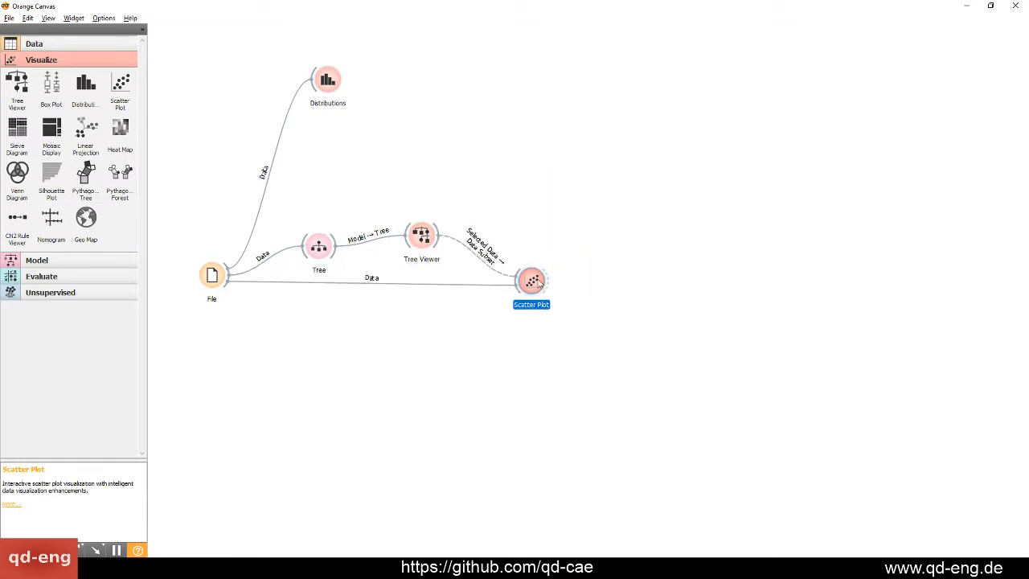
{"action": "key", "text": "Delete"}
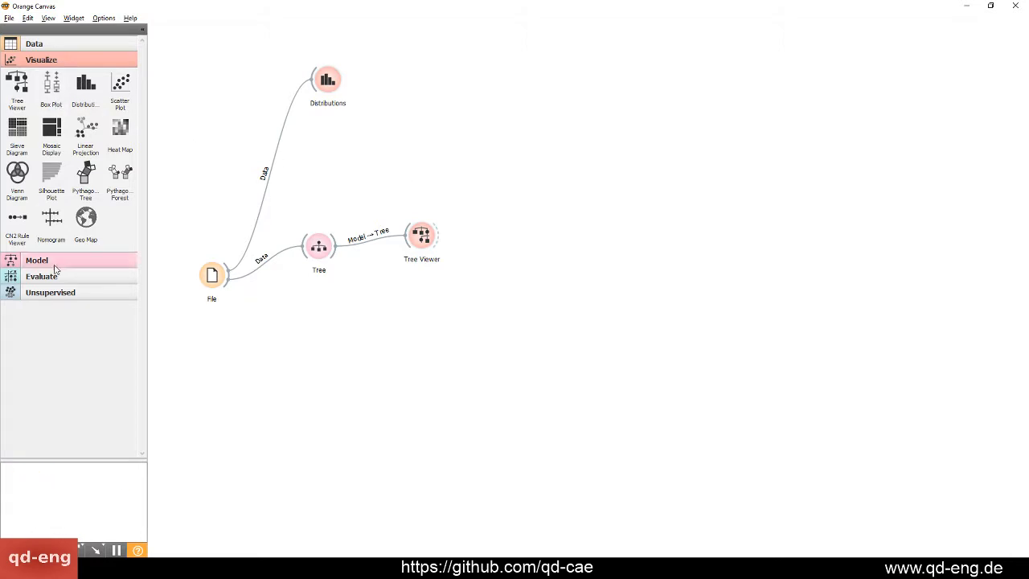
Try a new Scatter Plot widget fed only by the Tree Viewer's selected data and check its plot window
{"action": "left_click_drag", "start_coordinate": [120, 87], "coordinate": [497, 175]}
{"action": "left_click_drag", "start_coordinate": [439, 236], "coordinate": [489, 177]}
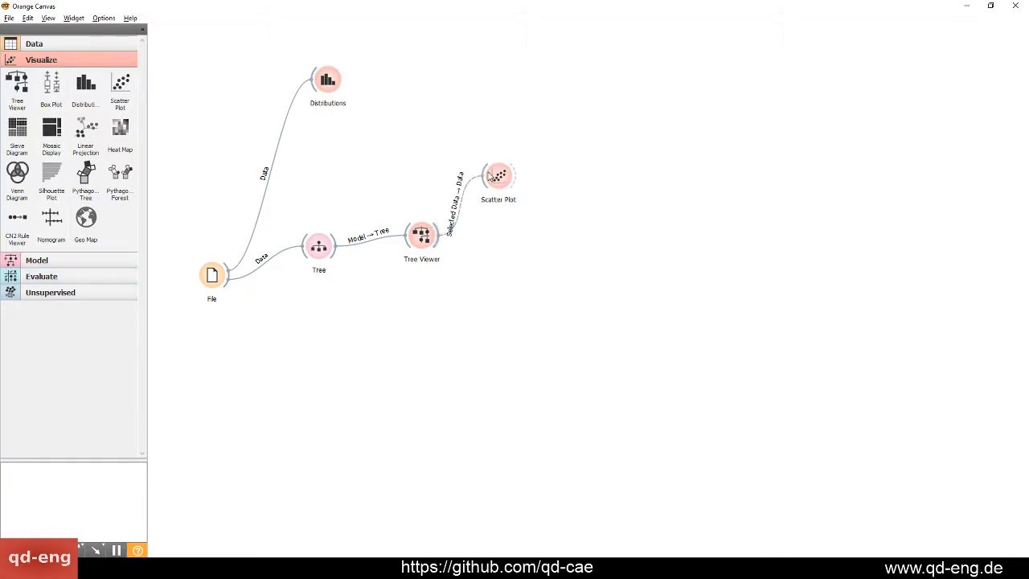
{"action": "double_click", "coordinate": [495, 176]}
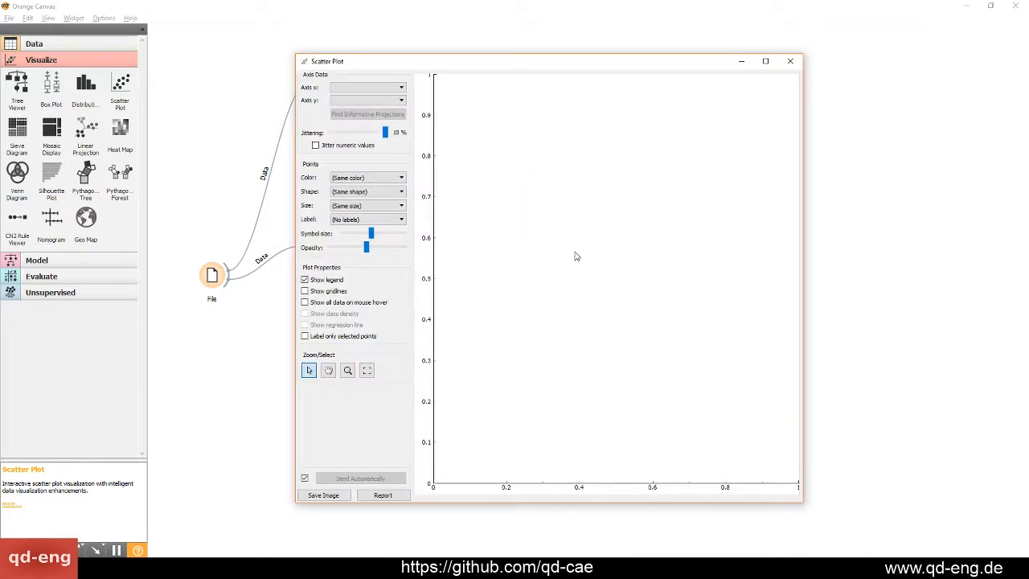
{"action": "left_click_drag", "start_coordinate": [638, 57], "coordinate": [688, 74]}
{"action": "left_click", "coordinate": [853, 78]}
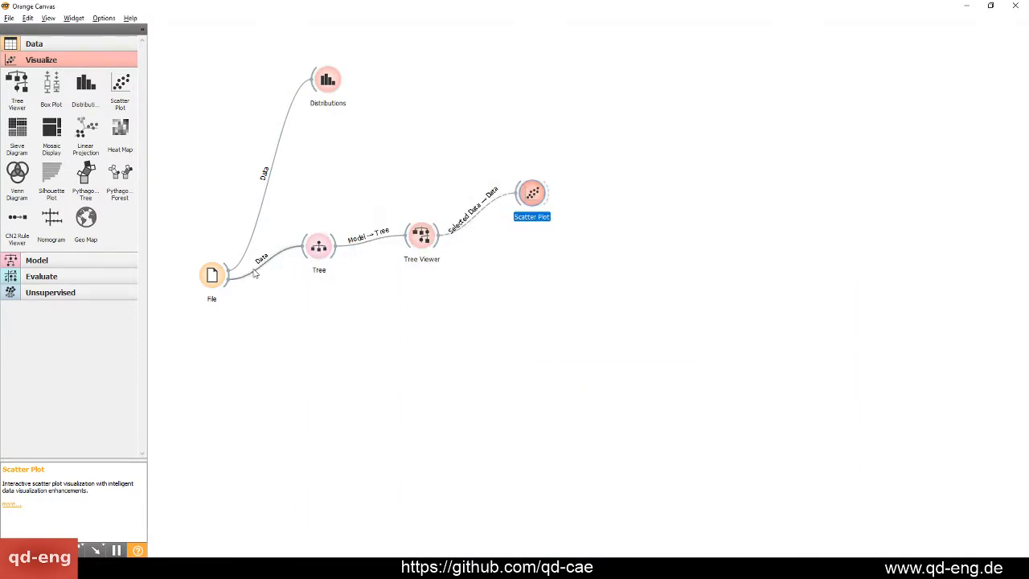
Try linking File to the Scatter Plot as well, check its plot, and delete the Scatter Plot widget
{"action": "left_click_drag", "start_coordinate": [231, 277], "coordinate": [533, 193]}
{"action": "double_click", "coordinate": [533, 193]}
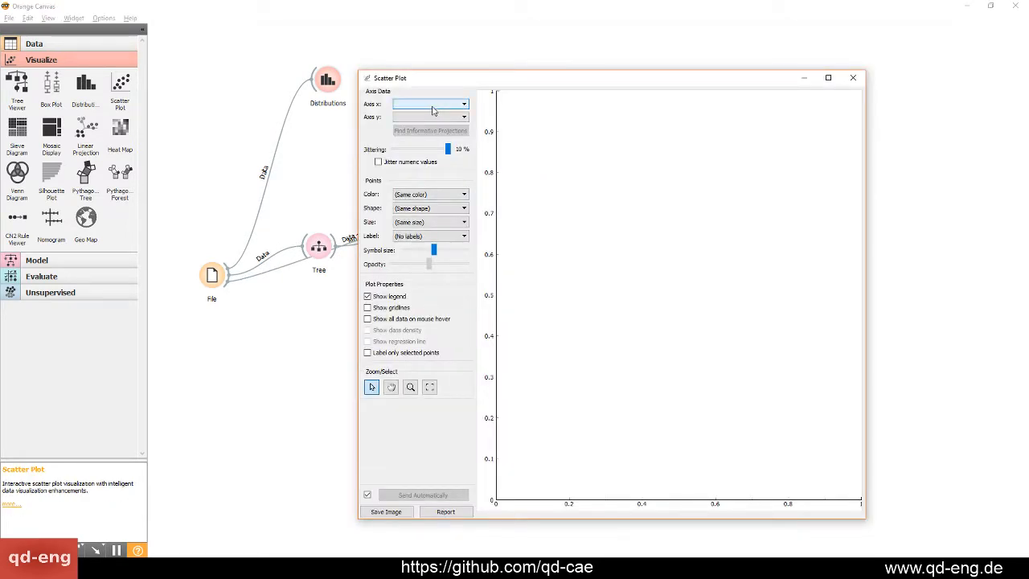
{"action": "left_click", "coordinate": [853, 78]}
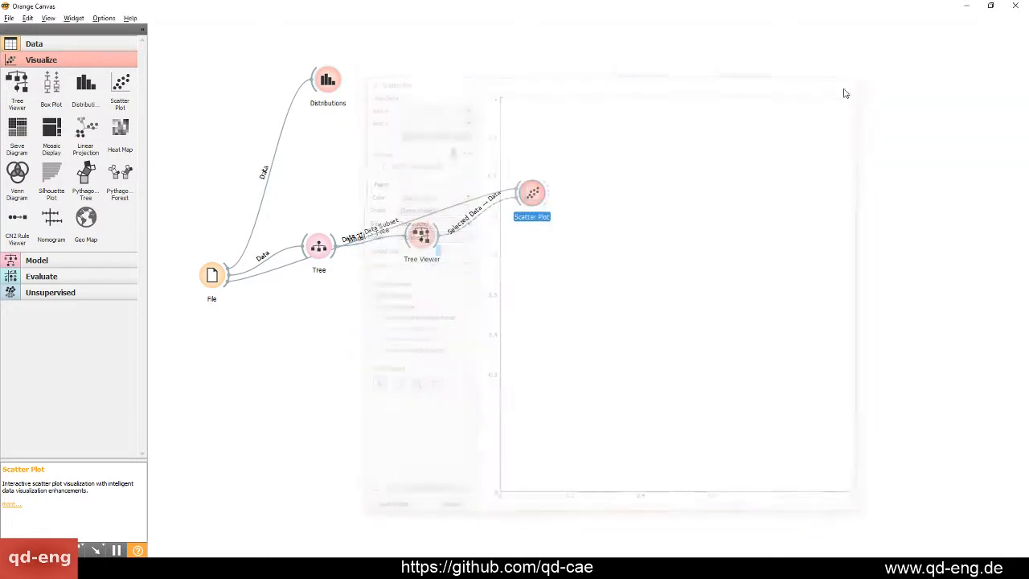
{"action": "left_click_drag", "start_coordinate": [525, 193], "coordinate": [422, 143]}
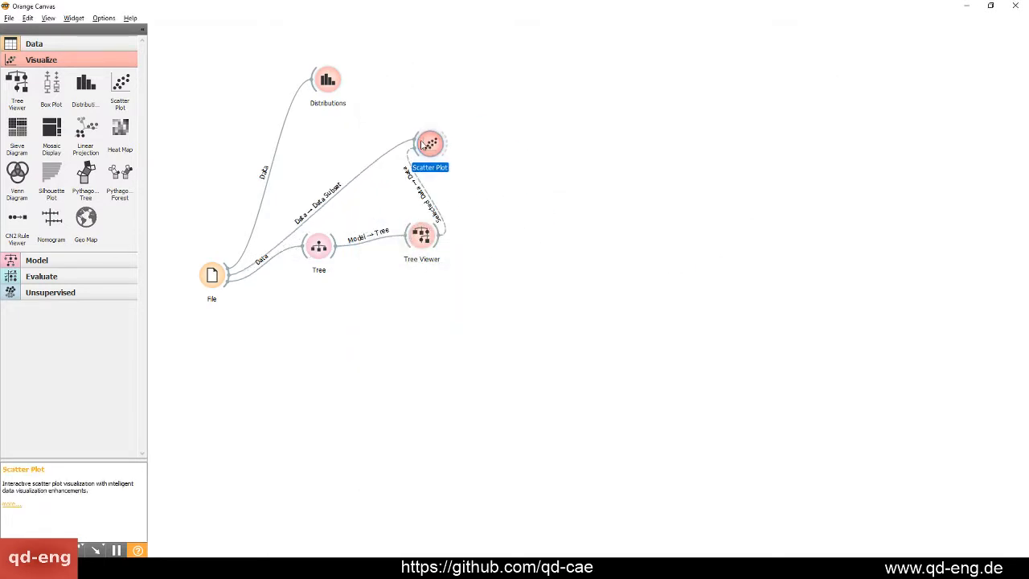
{"action": "key", "text": "Delete"}
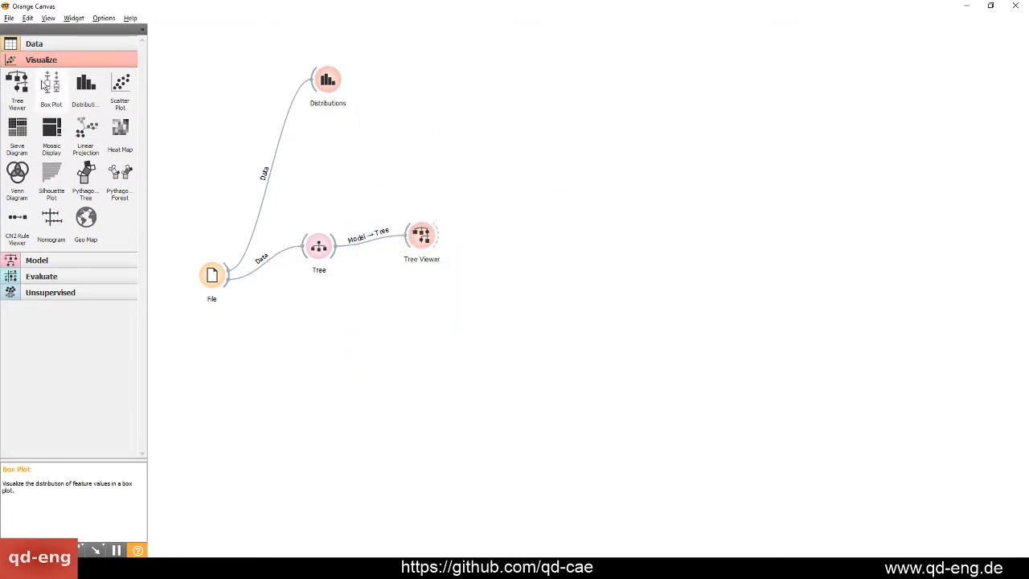
Move Tree slightly down toward File and add a new Scatter Plot widget to the upper right of Tree Viewer
{"action": "left_click_drag", "start_coordinate": [318, 246], "coordinate": [302, 266]}
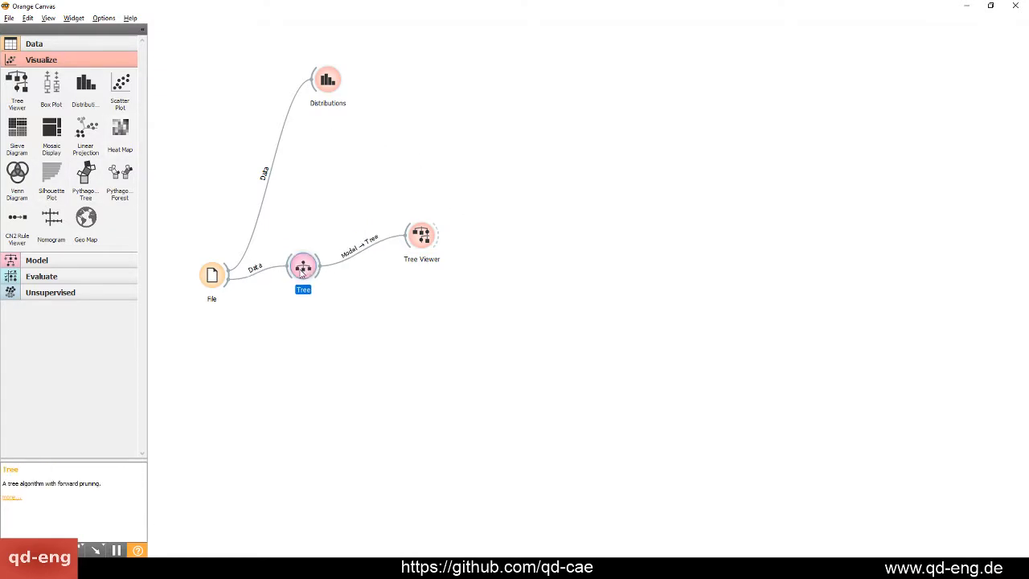
{"action": "left_click", "coordinate": [332, 150]}
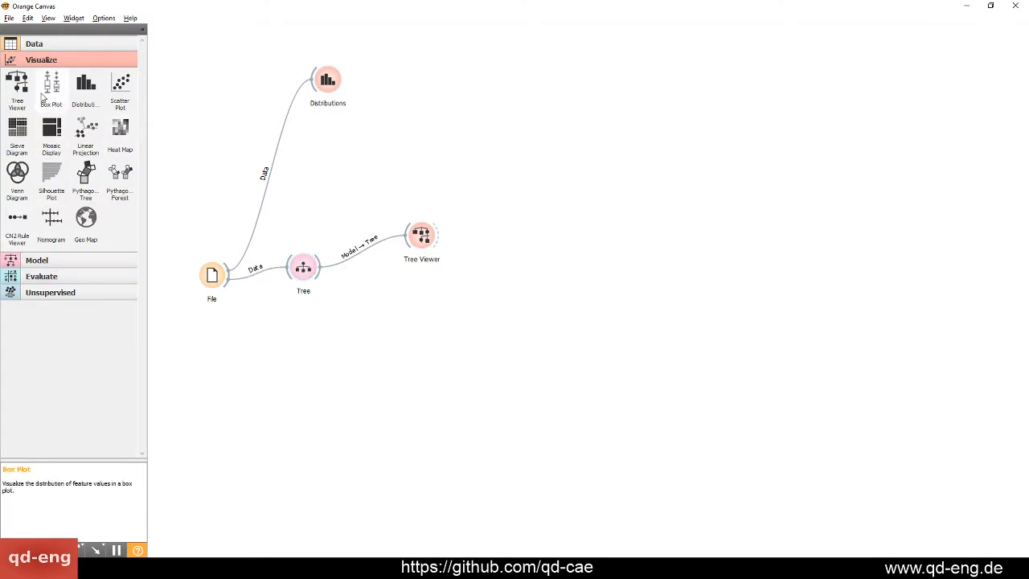
{"action": "left_click_drag", "start_coordinate": [120, 84], "coordinate": [482, 165]}
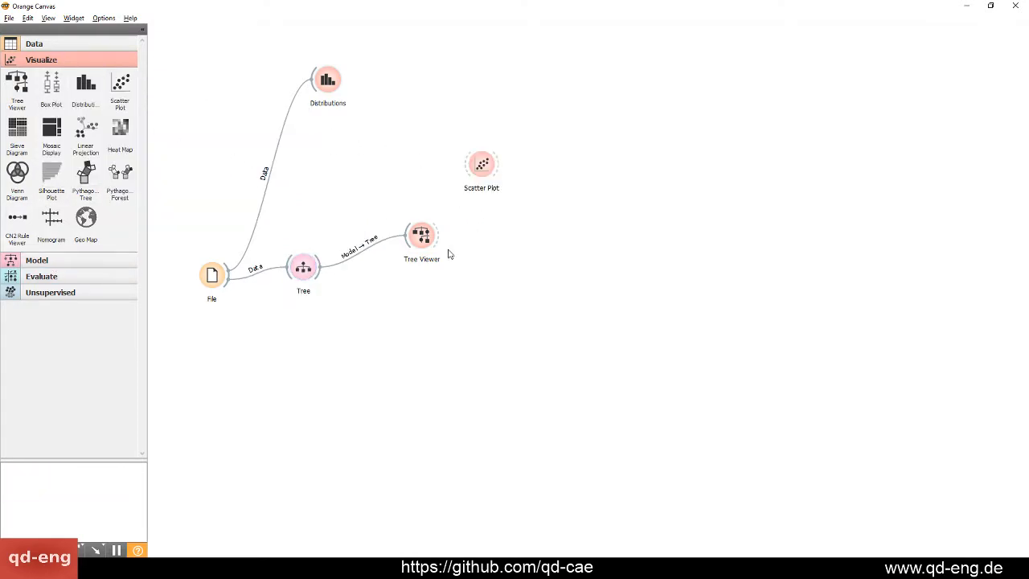
Select the root node in the Tree Viewer and link the Tree Viewer output to the new Scatter Plot
{"action": "double_click", "coordinate": [435, 237]}
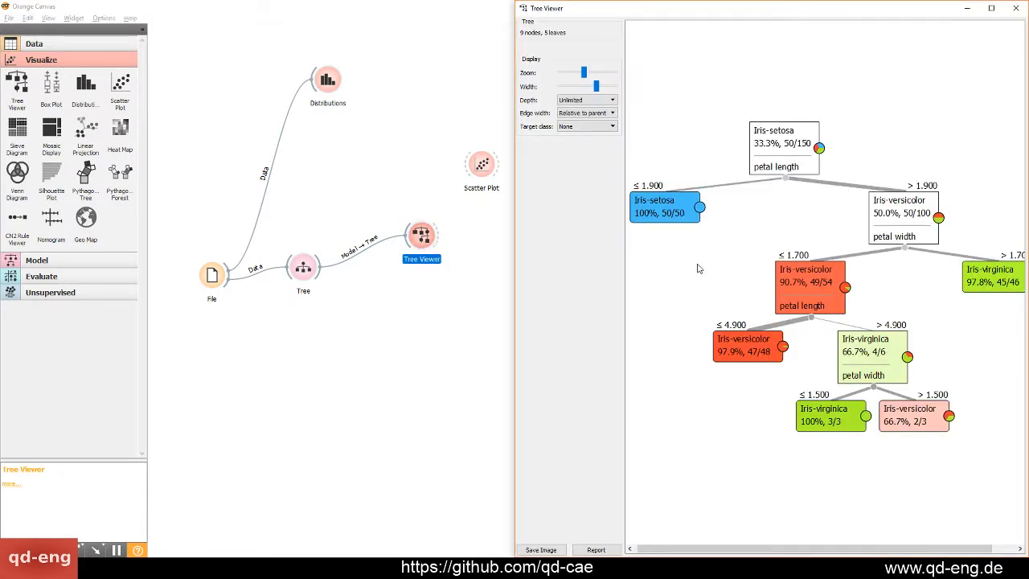
{"action": "left_click", "coordinate": [790, 152]}
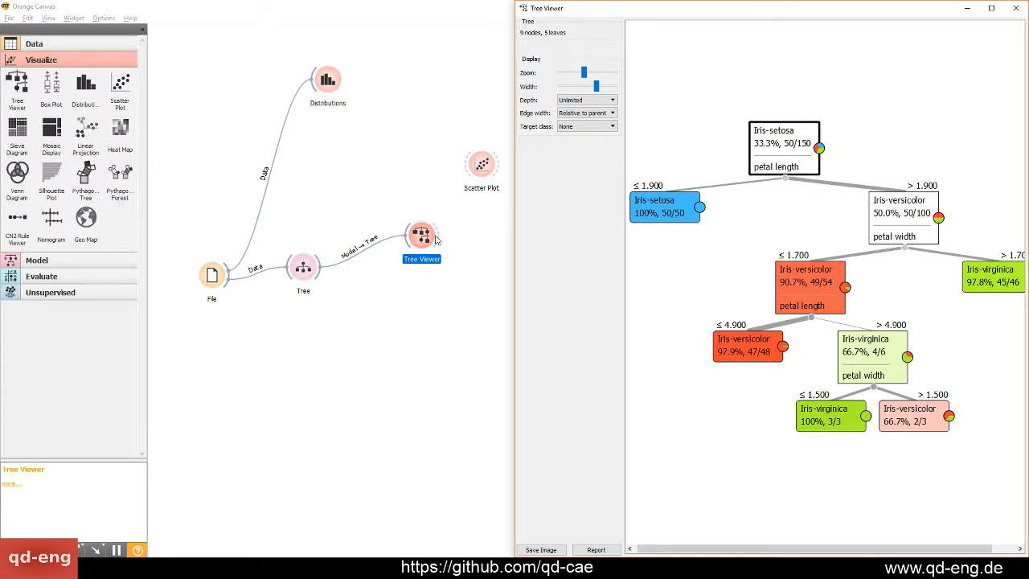
{"action": "left_click_drag", "start_coordinate": [436, 240], "coordinate": [482, 165]}
Open the Scatter Plot and arrange its window side by side with the Tree Viewer
{"action": "double_click", "coordinate": [485, 166]}
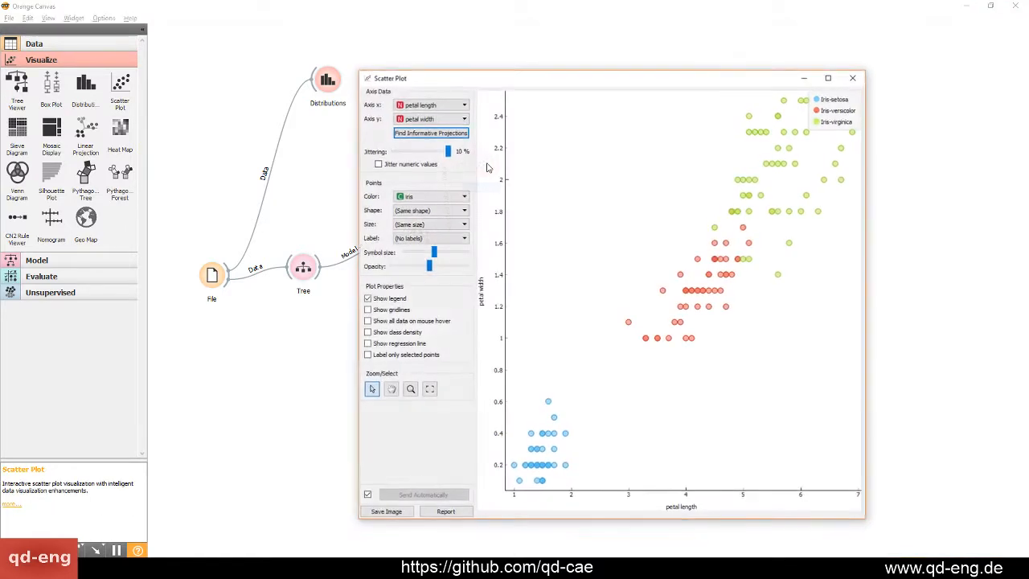
{"action": "key", "text": "super+Left"}
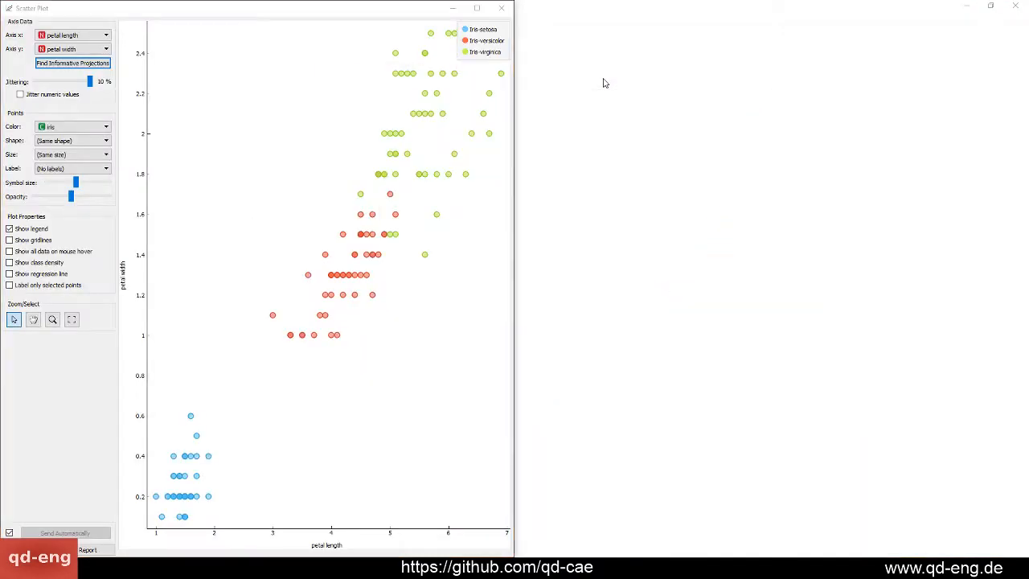
{"action": "key", "text": "alt+Tab"}
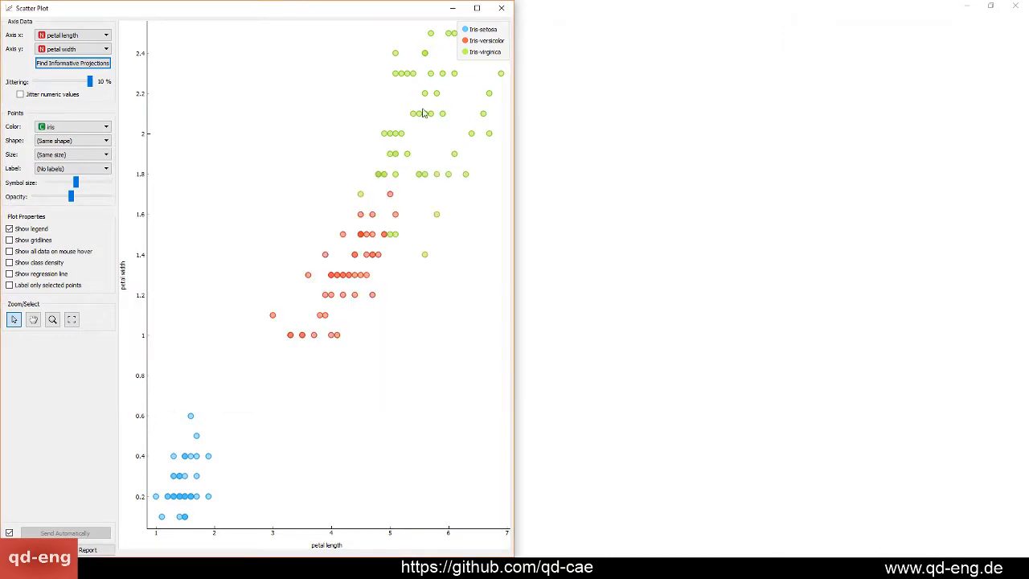
{"action": "key", "text": "alt+Tab"}
{"action": "left_click", "coordinate": [505, 213]}
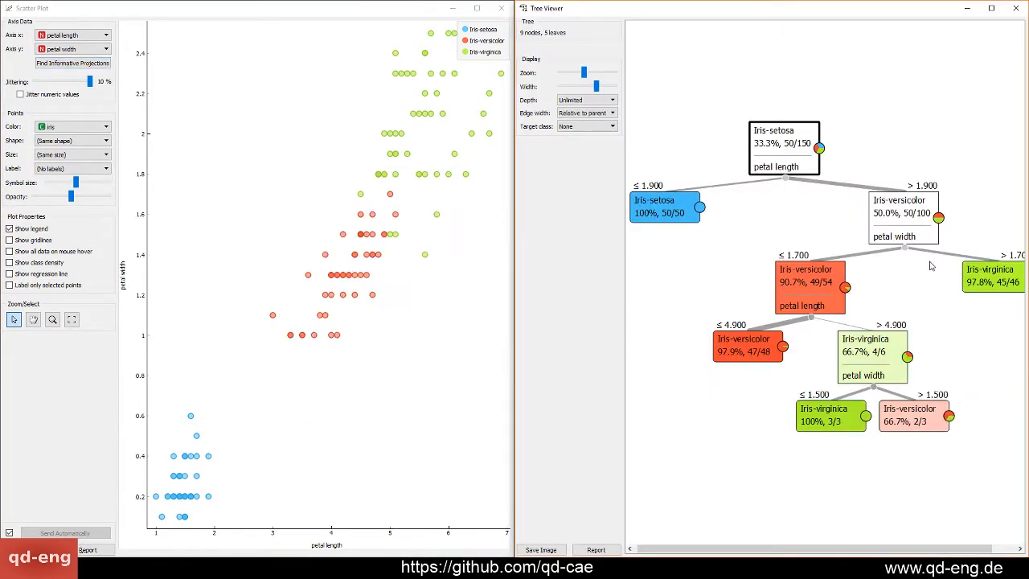
Compare the scatter plot points with no node selected, for the root node and for the Iris-setosa leaf
{"action": "left_click", "coordinate": [768, 230]}
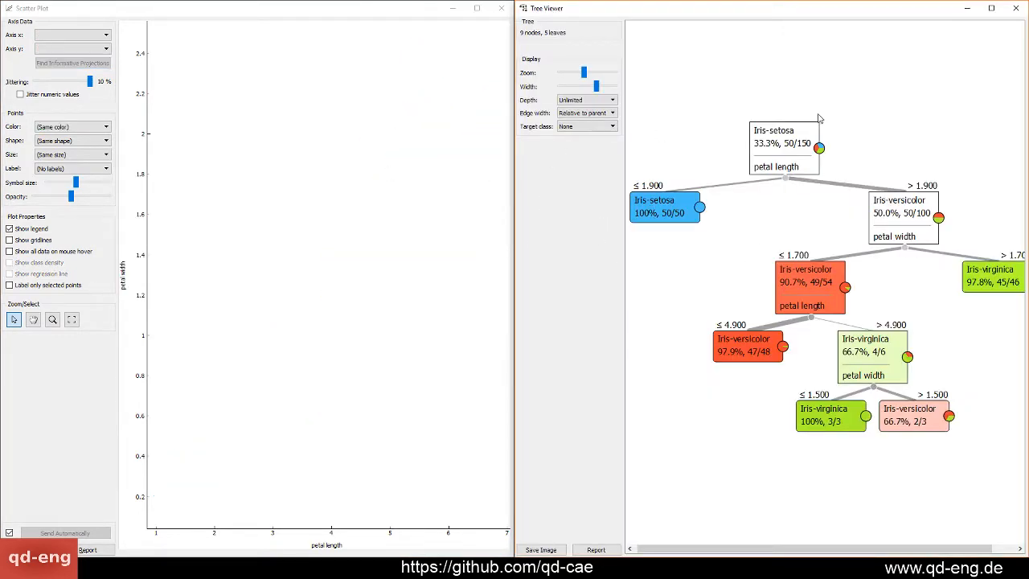
{"action": "left_click", "coordinate": [800, 134]}
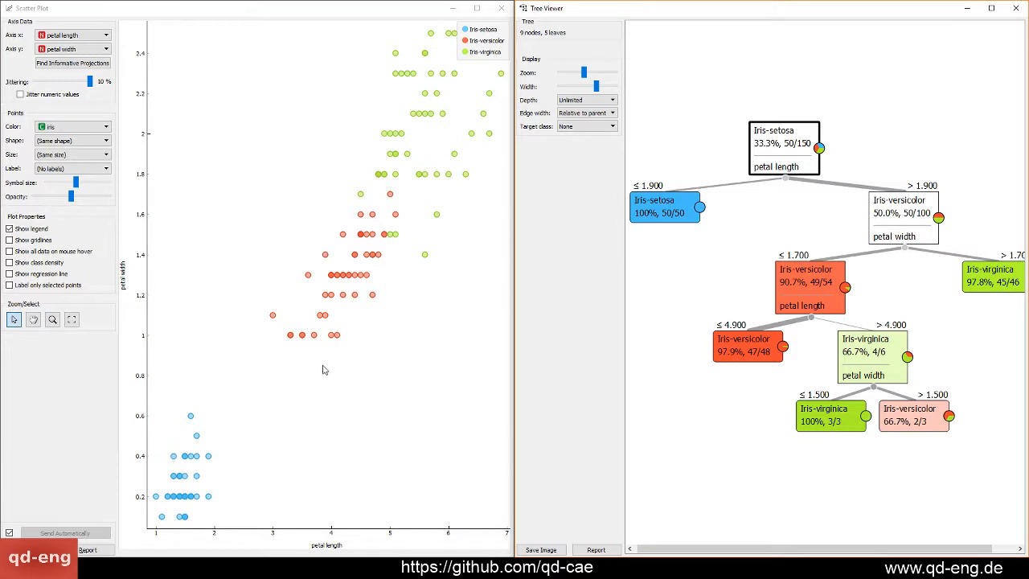
{"action": "left_click", "coordinate": [681, 206]}
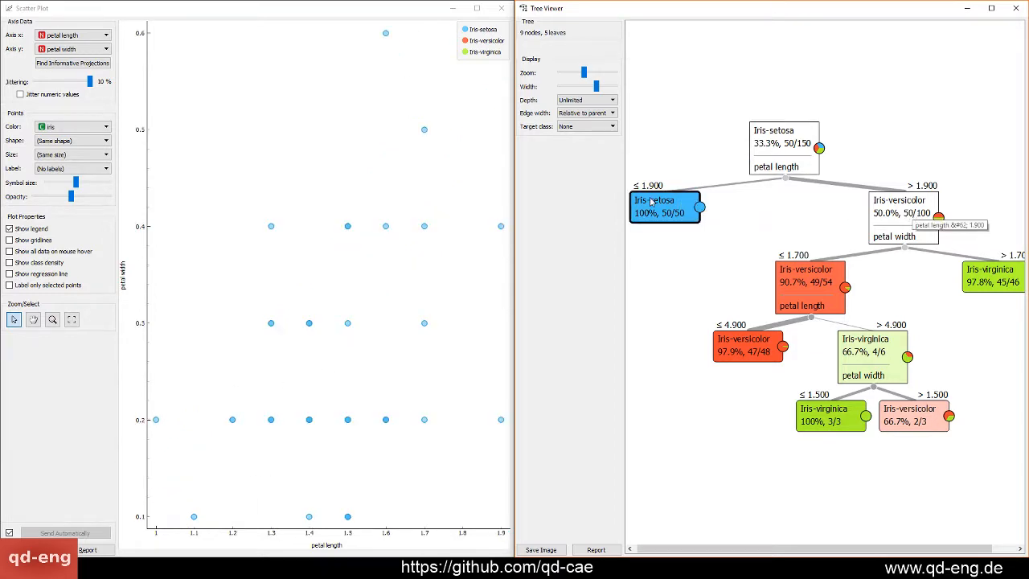
{"action": "left_click", "coordinate": [806, 151]}
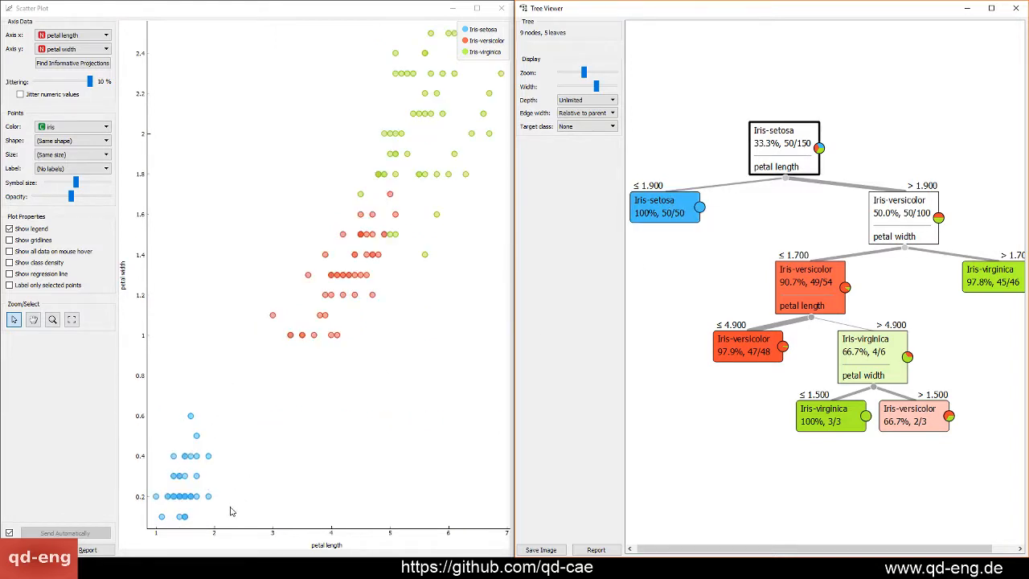
Examine the scatter plot for the petal width split above 1.900, its Iris-virginica leaf and its Iris-versicolor branch
{"action": "left_click", "coordinate": [911, 216]}
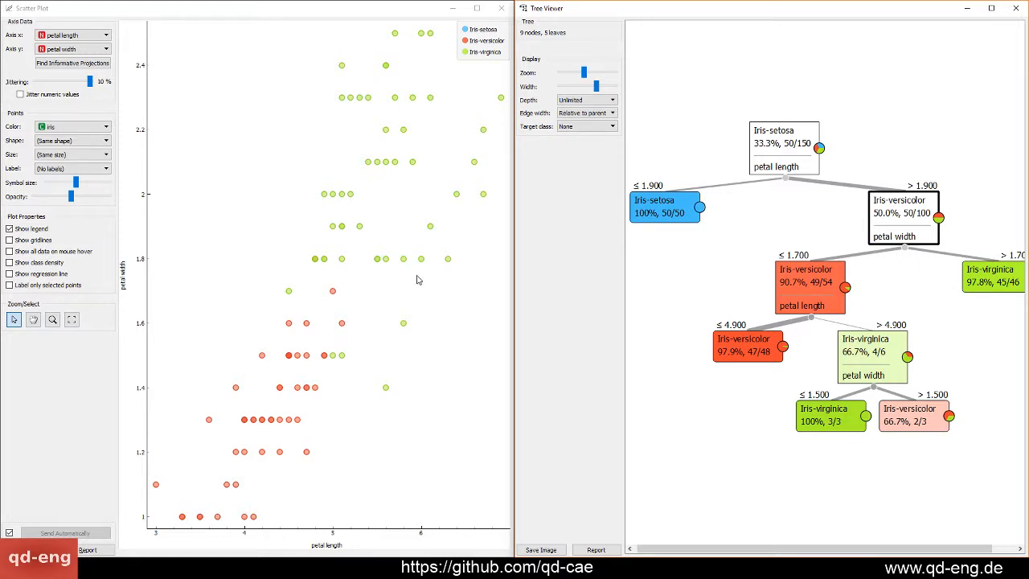
{"action": "left_click", "coordinate": [995, 282]}
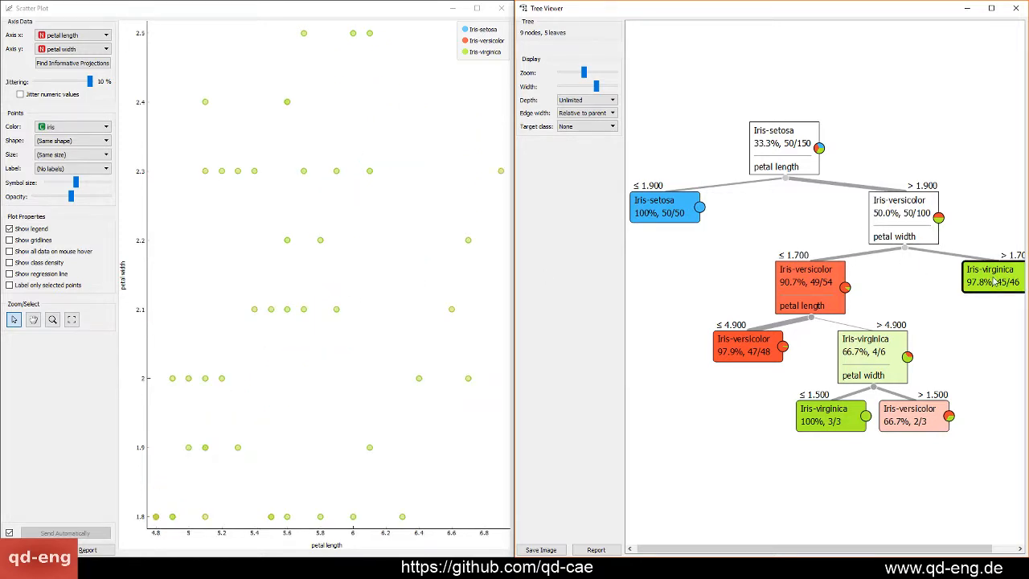
{"action": "left_click", "coordinate": [886, 242]}
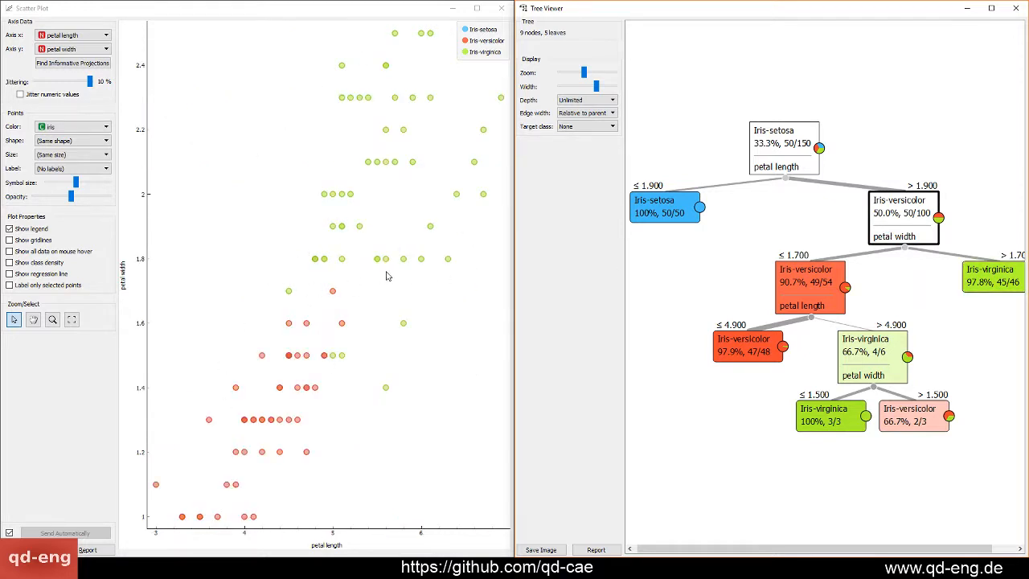
{"action": "left_click", "coordinate": [819, 289]}
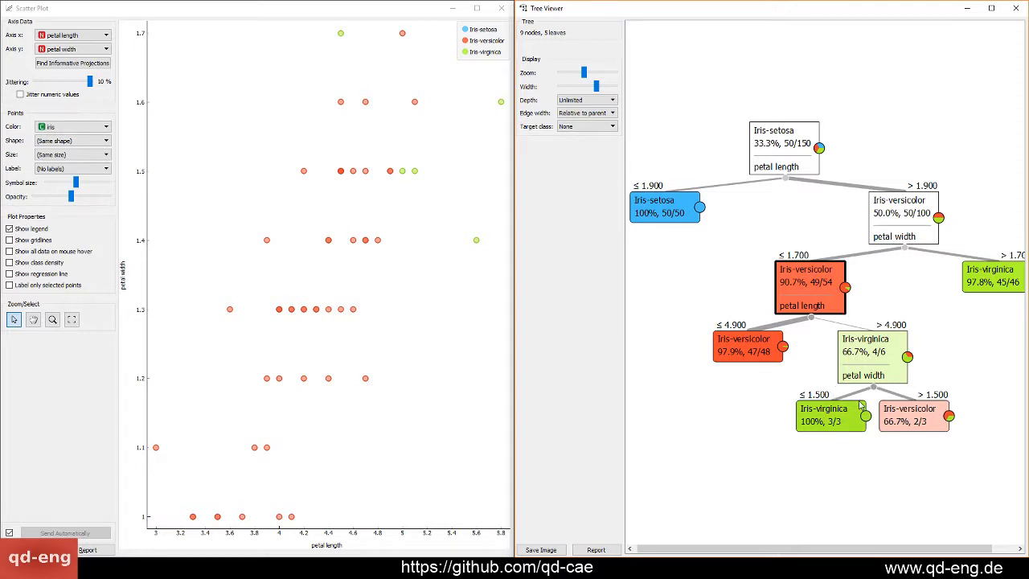
Close the Scatter Plot, move the Tree Viewer over the canvas and inspect the rules of the two lowest leaves
{"action": "left_click", "coordinate": [506, 10]}
{"action": "left_click_drag", "start_coordinate": [583, 8], "coordinate": [266, 58]}
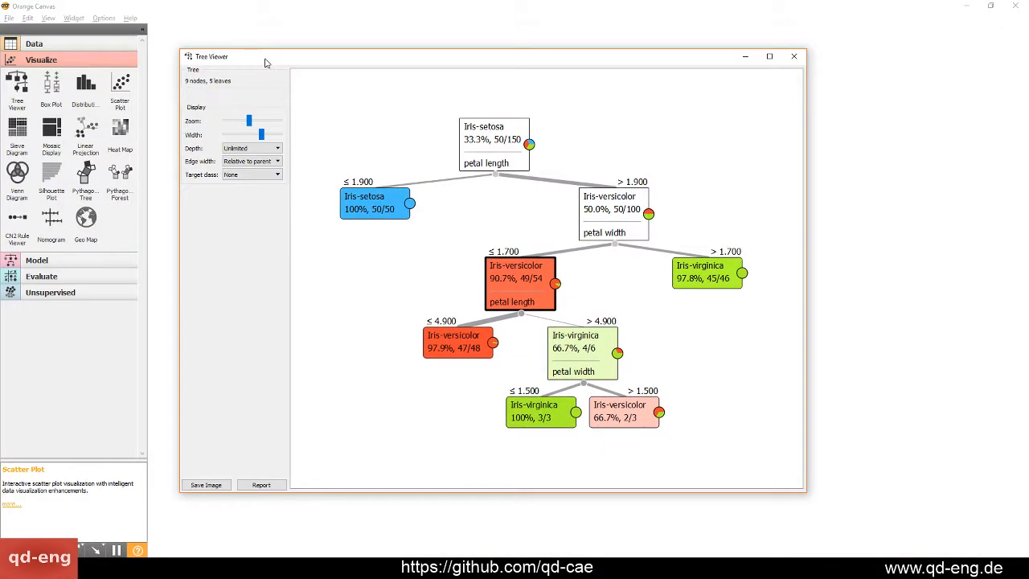
{"action": "left_click", "coordinate": [530, 448]}
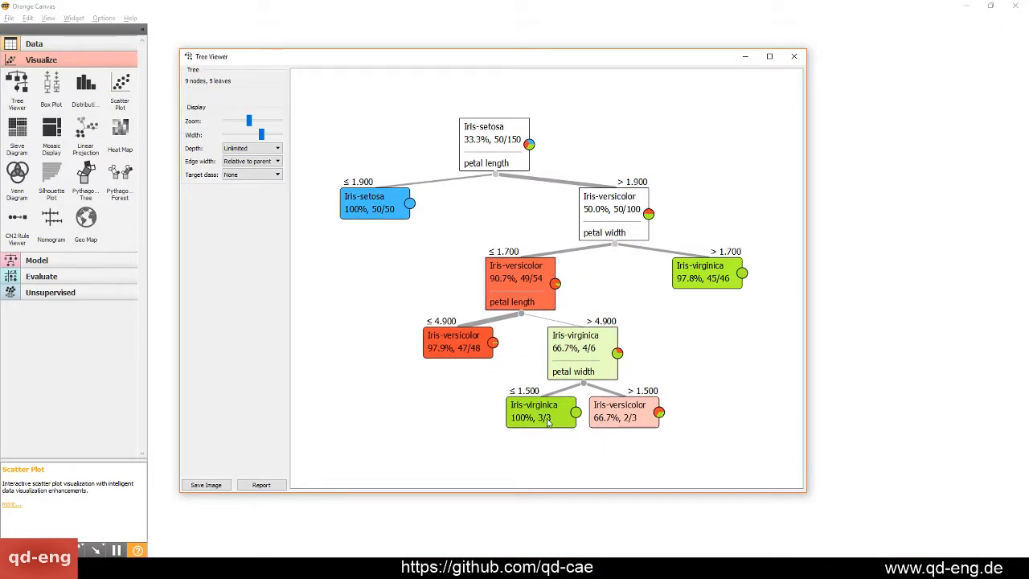
{"action": "left_click", "coordinate": [544, 424]}
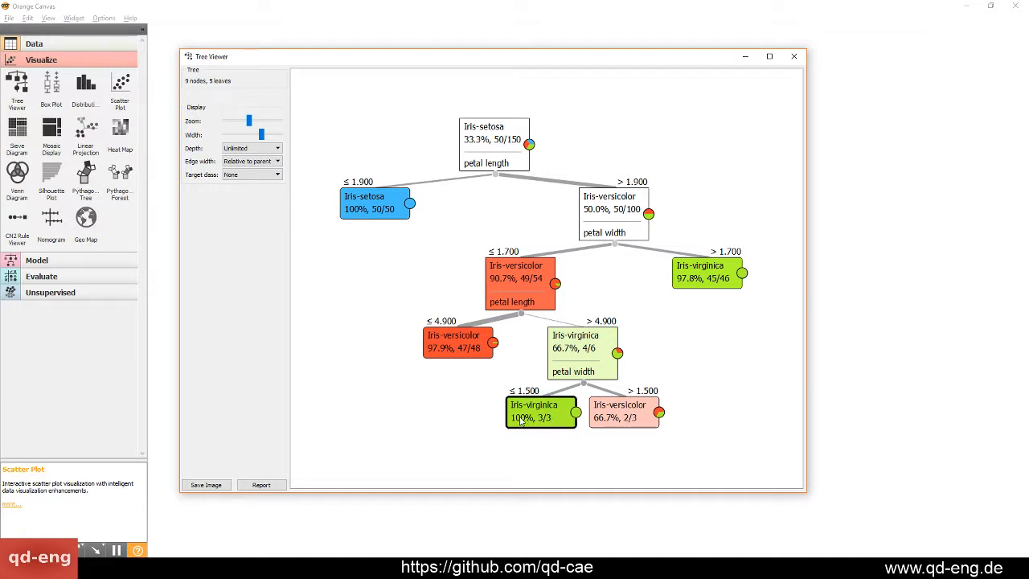
{"action": "mouse_move", "coordinate": [521, 421]}
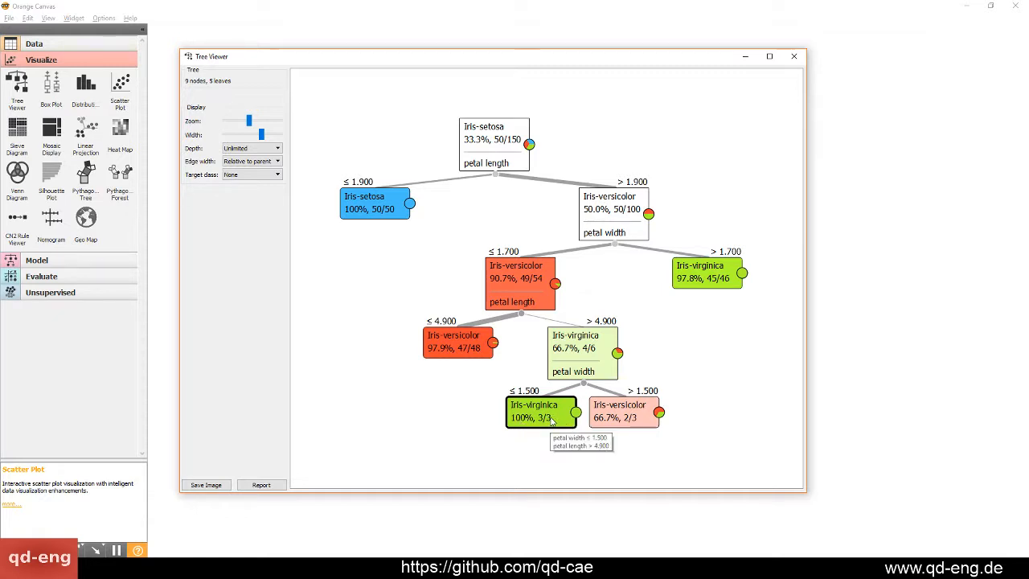
{"action": "mouse_move", "coordinate": [628, 419]}
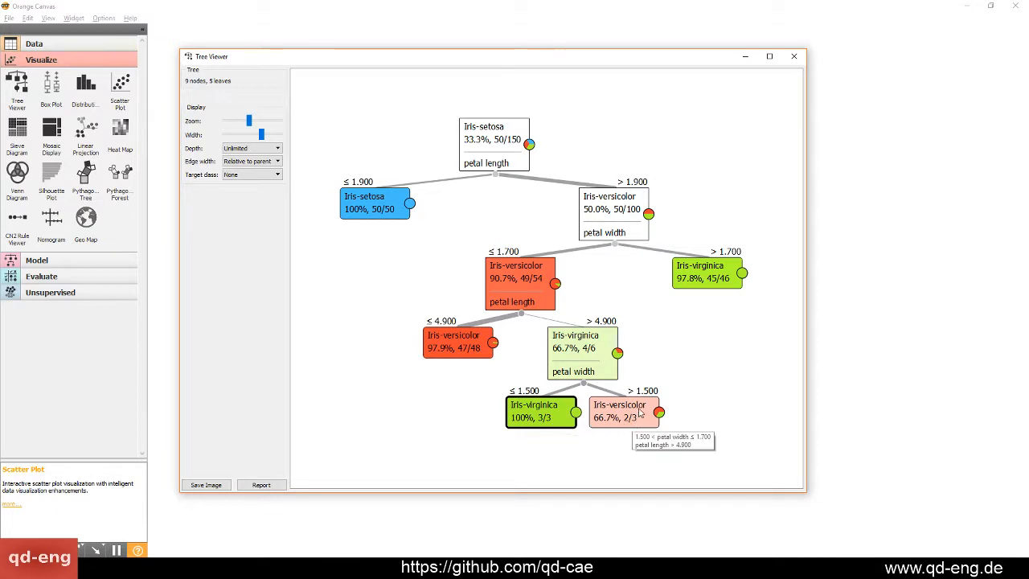
Examine the node for petal length above 4.900 and the leaf for petal width above 1.700, and close the Tree Viewer
{"action": "left_click", "coordinate": [712, 461]}
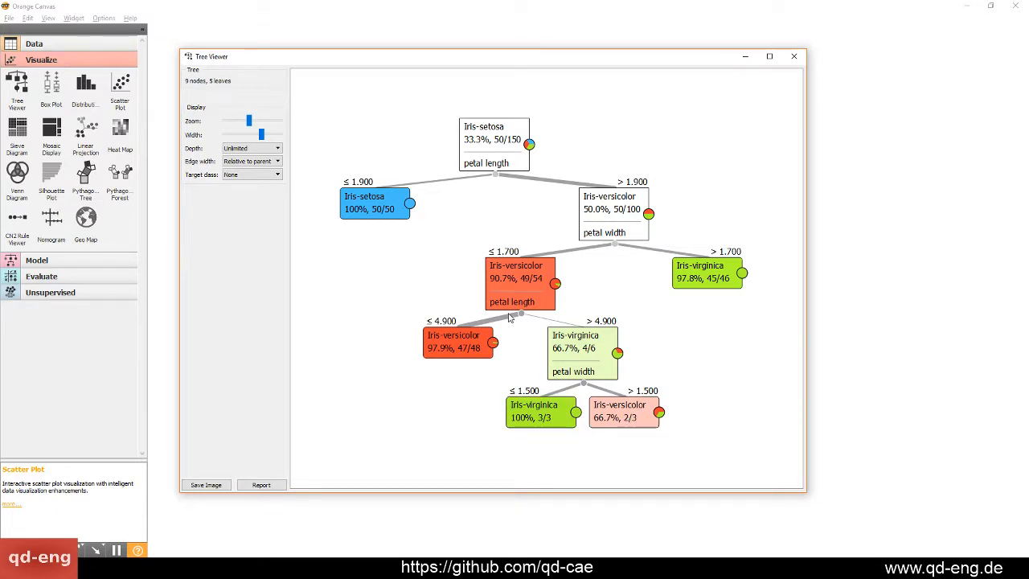
{"action": "left_click", "coordinate": [585, 341]}
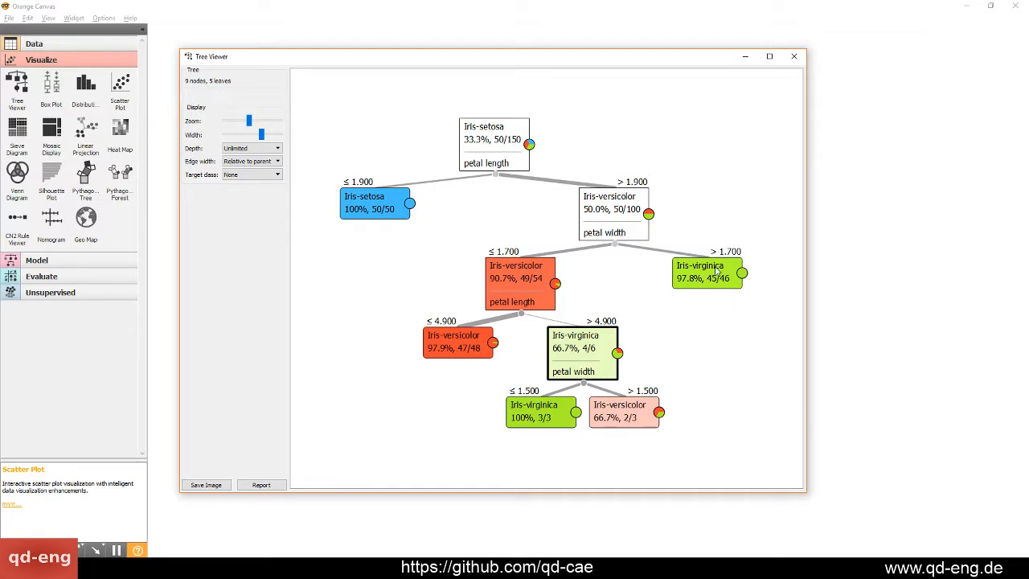
{"action": "mouse_move", "coordinate": [715, 271]}
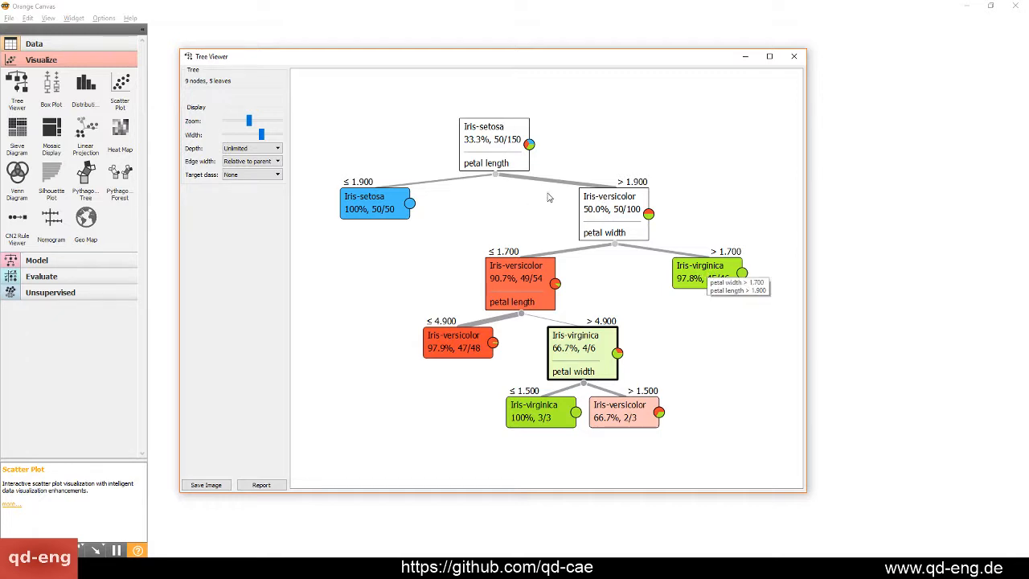
{"action": "mouse_move", "coordinate": [646, 422]}
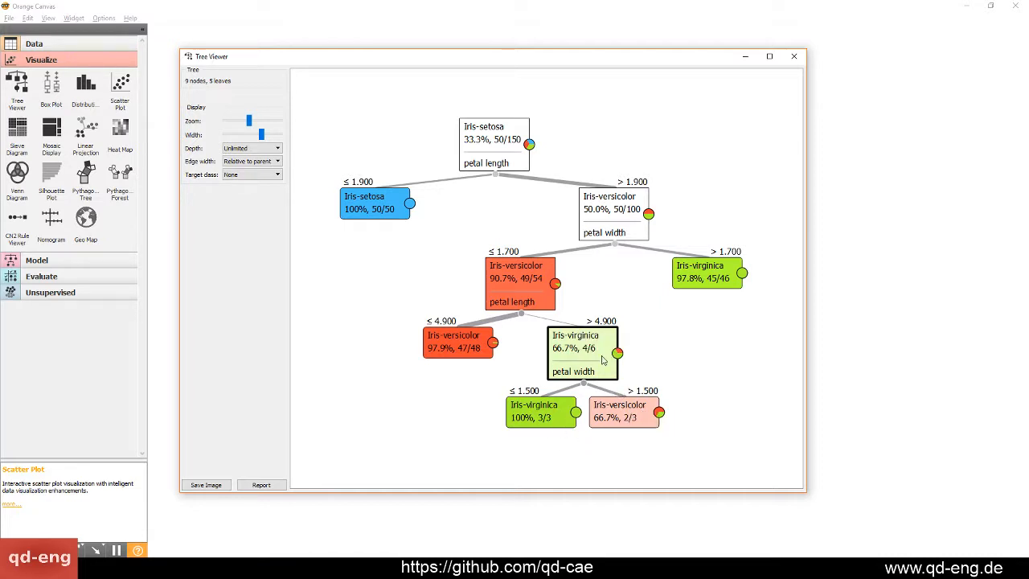
{"action": "left_click", "coordinate": [563, 107]}
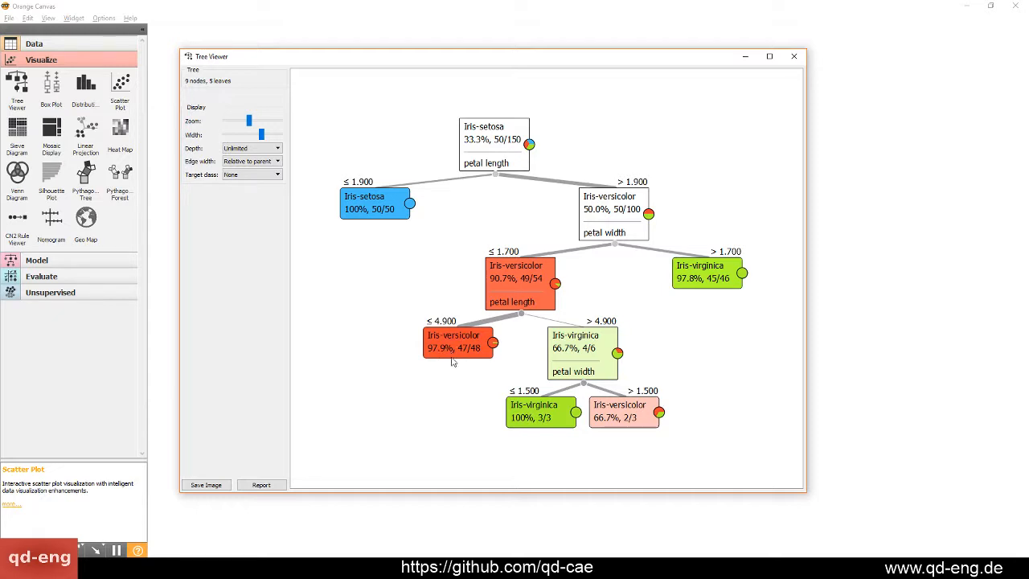
{"action": "left_click", "coordinate": [795, 56]}
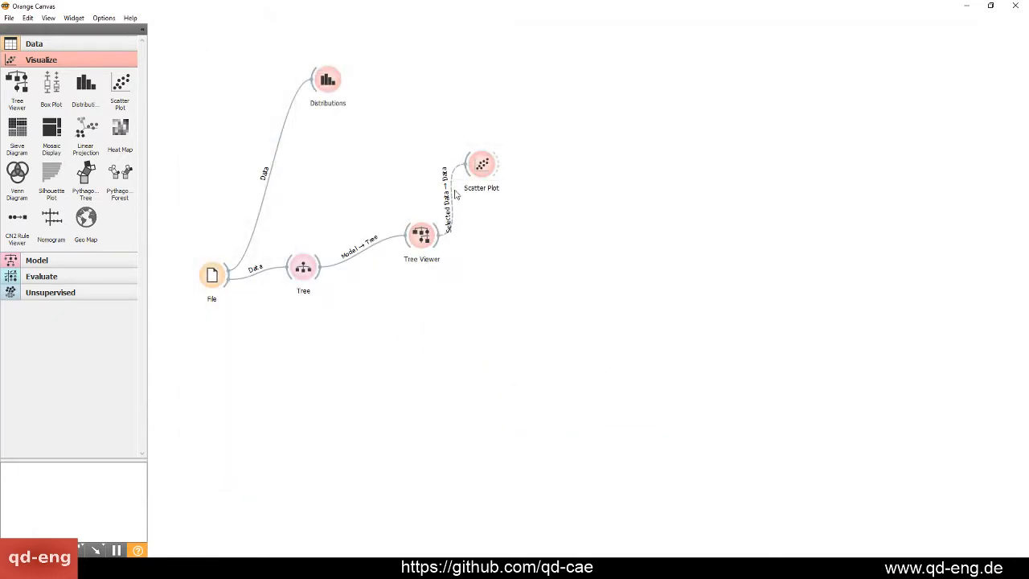
Rearrange the Scatter Plot, Tree Viewer and Tree widgets on the canvas to make room beside the Tree
{"action": "left_click_drag", "start_coordinate": [490, 167], "coordinate": [470, 132]}
{"action": "left_click_drag", "start_coordinate": [422, 251], "coordinate": [370, 198]}
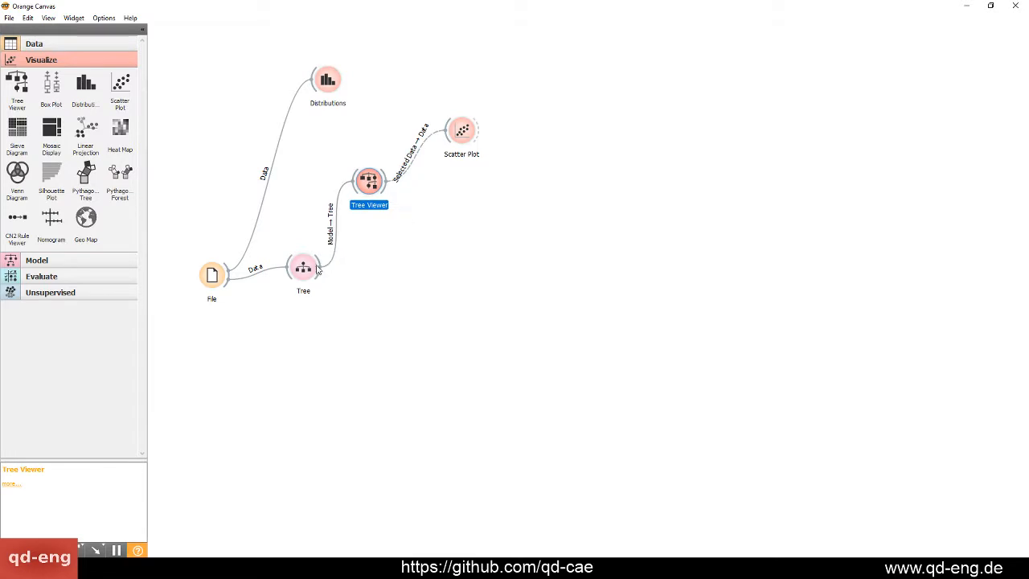
{"action": "left_click_drag", "start_coordinate": [302, 277], "coordinate": [306, 294]}
{"action": "left_click", "coordinate": [217, 354]}
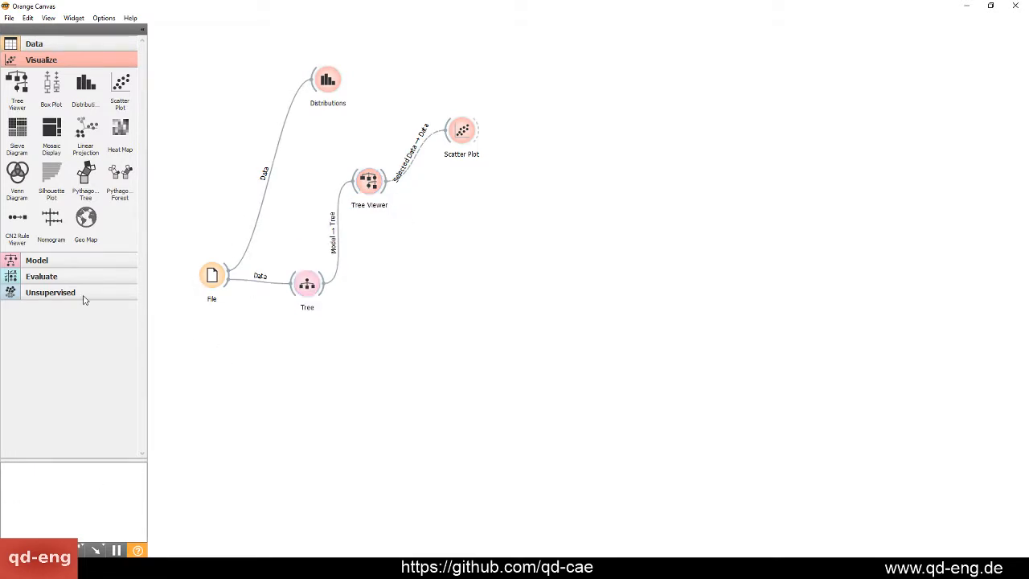
Add a Test & Score widget, look at its settings window and place the widget beside the Tree
{"action": "left_click", "coordinate": [59, 265]}
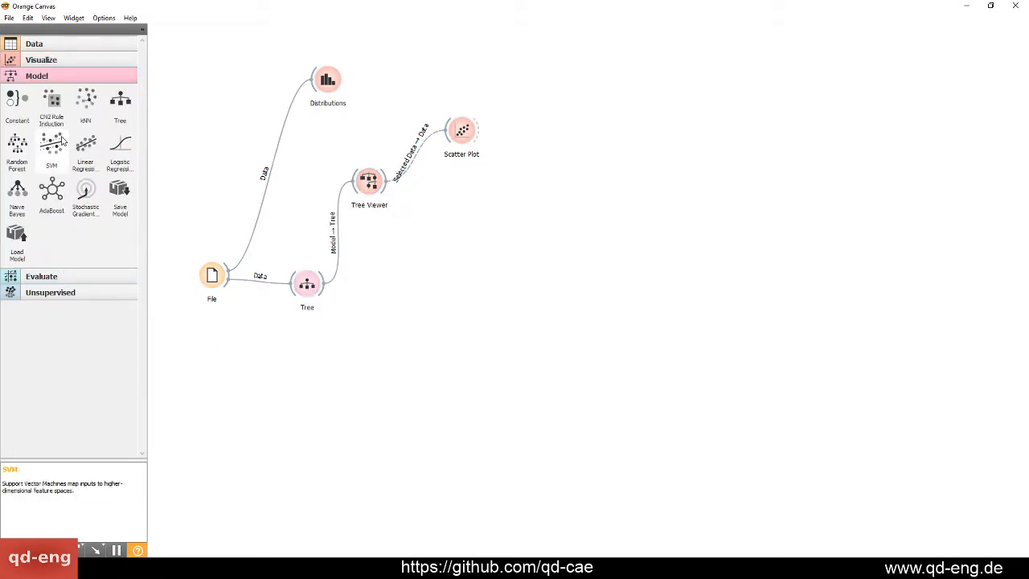
{"action": "left_click", "coordinate": [55, 278]}
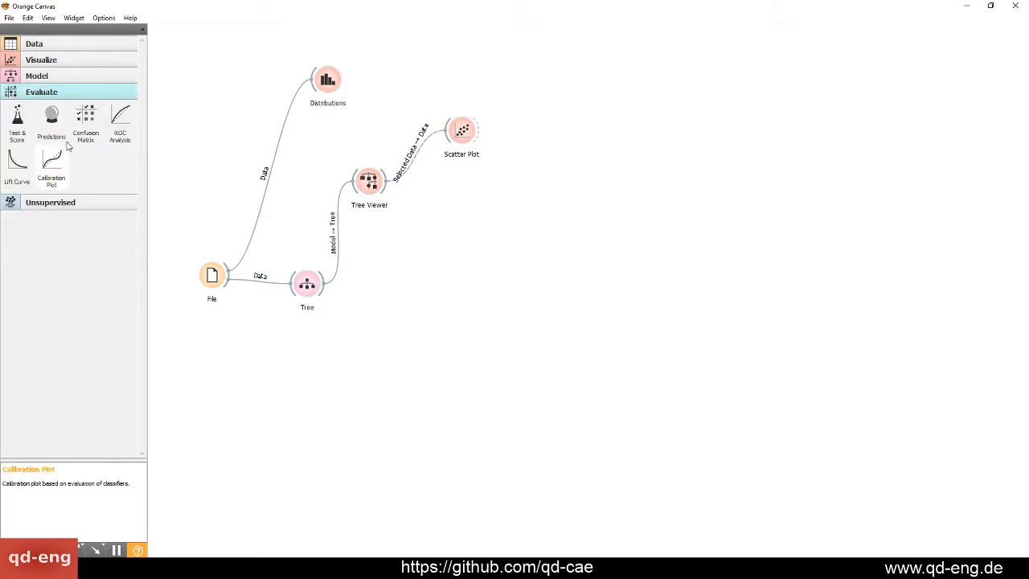
{"action": "left_click_drag", "start_coordinate": [15, 121], "coordinate": [558, 277]}
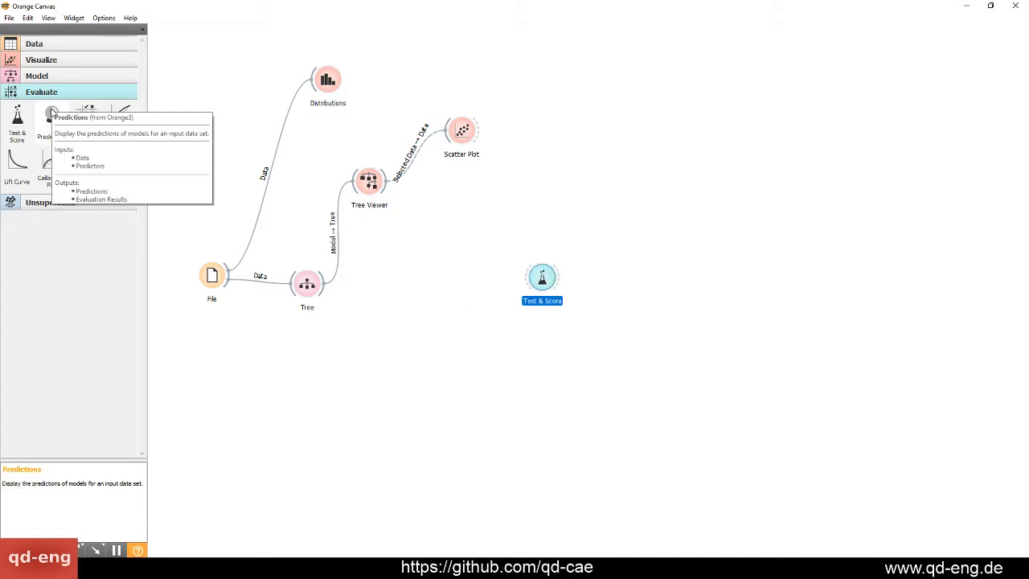
{"action": "double_click", "coordinate": [542, 277]}
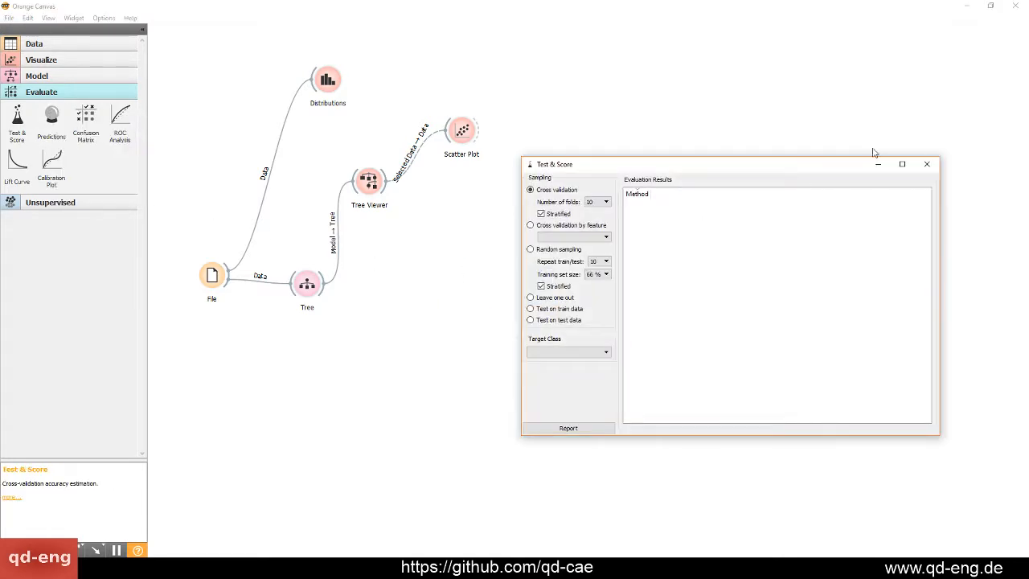
{"action": "left_click", "coordinate": [926, 164]}
{"action": "left_click_drag", "start_coordinate": [550, 281], "coordinate": [422, 267]}
Move the File widget down, link the Tree learner to Test & Score and check the Test & Score window
{"action": "left_click_drag", "start_coordinate": [214, 278], "coordinate": [213, 306]}
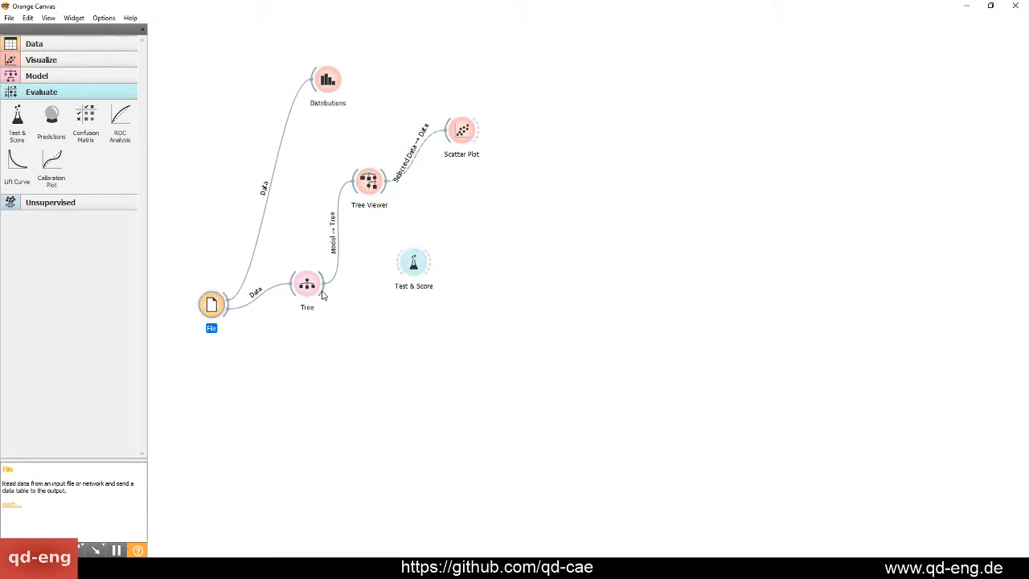
{"action": "left_click_drag", "start_coordinate": [325, 295], "coordinate": [412, 263]}
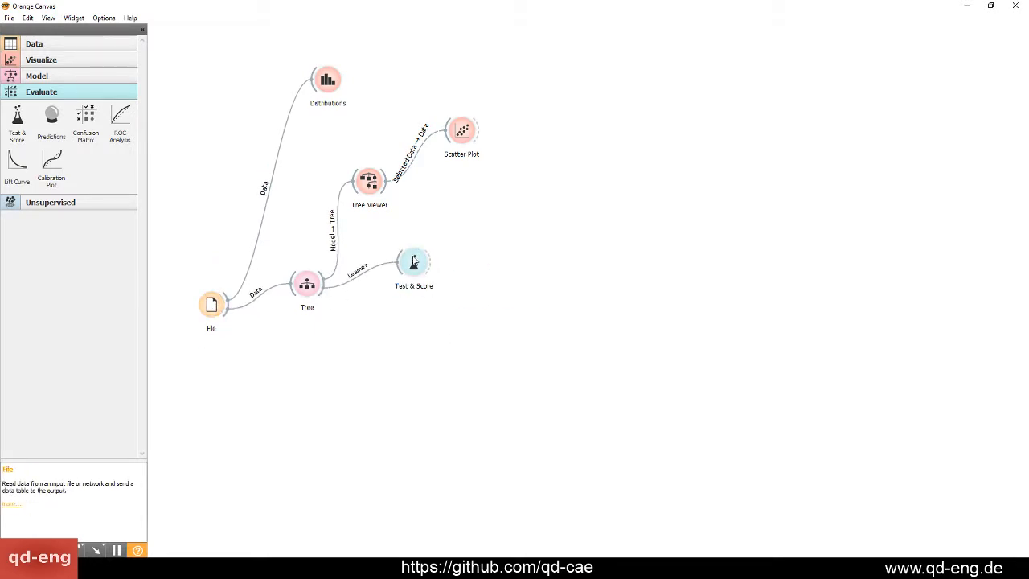
{"action": "double_click", "coordinate": [413, 262]}
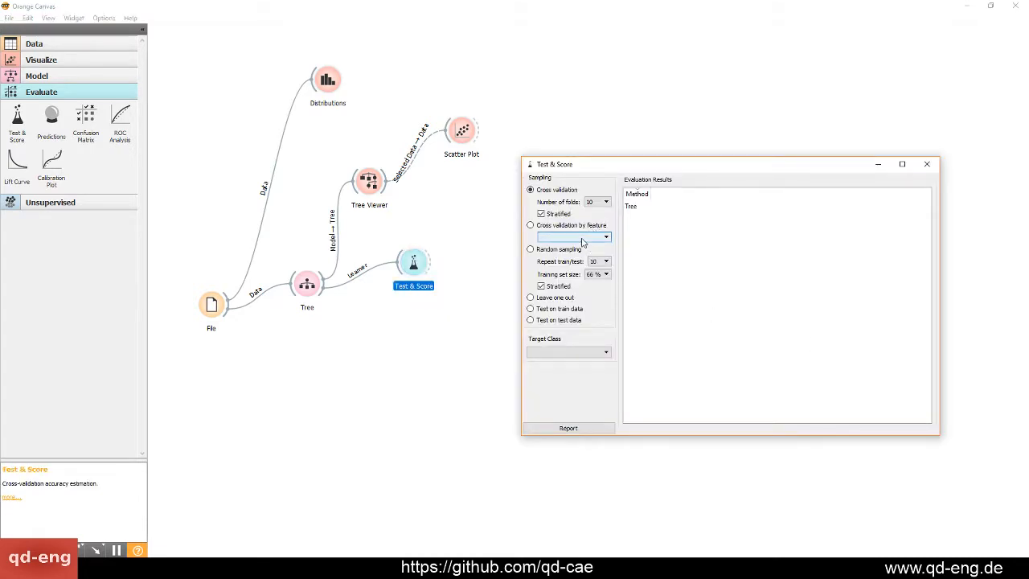
{"action": "left_click", "coordinate": [927, 164]}
{"action": "left_click", "coordinate": [460, 344]}
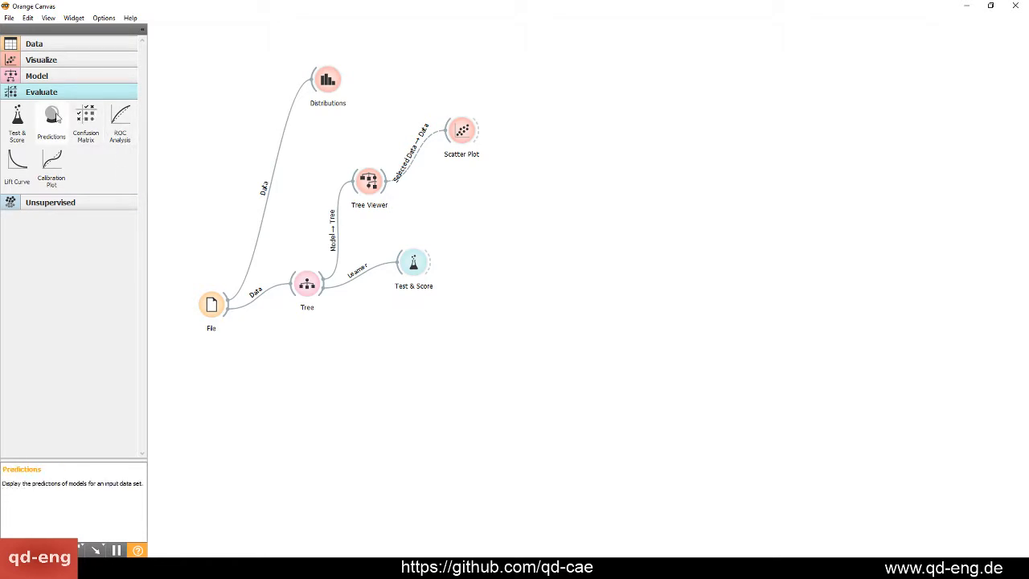
Try a Predictions widget linked to the Tree model, look at its window and remove the widget again
{"action": "left_click_drag", "start_coordinate": [51, 116], "coordinate": [368, 301]}
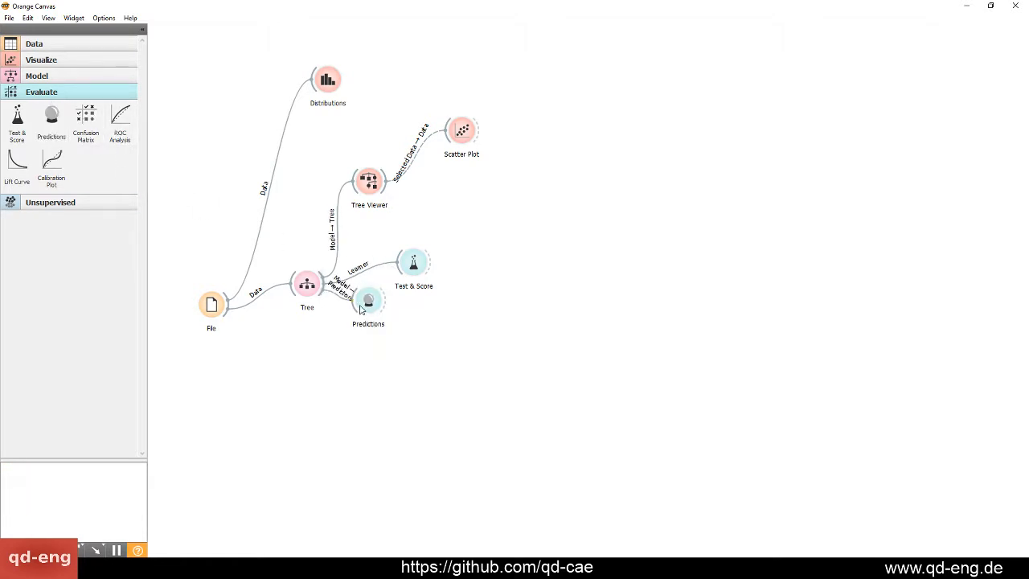
{"action": "double_click", "coordinate": [369, 301]}
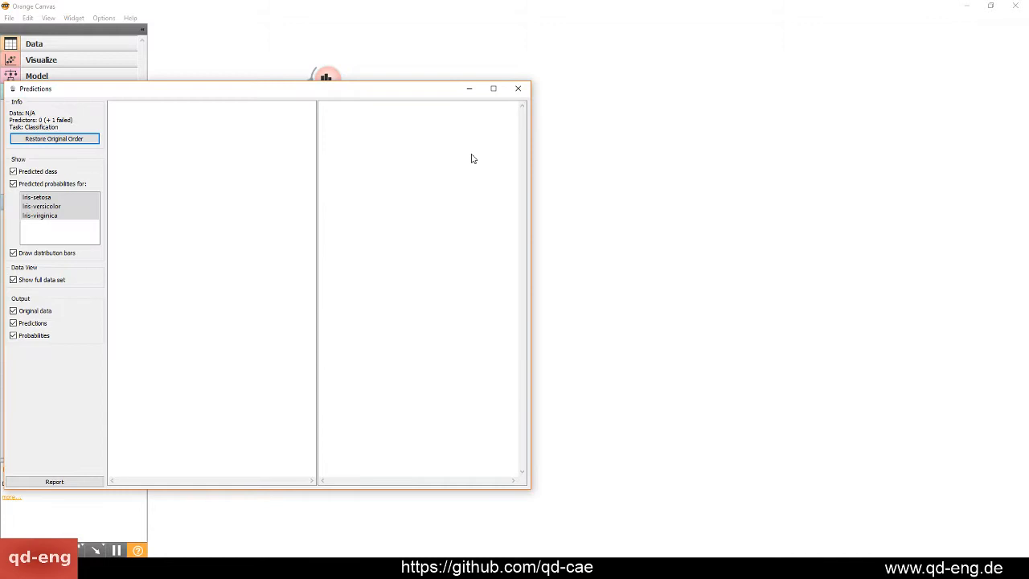
{"action": "left_click", "coordinate": [518, 89]}
{"action": "left_click", "coordinate": [394, 314]}
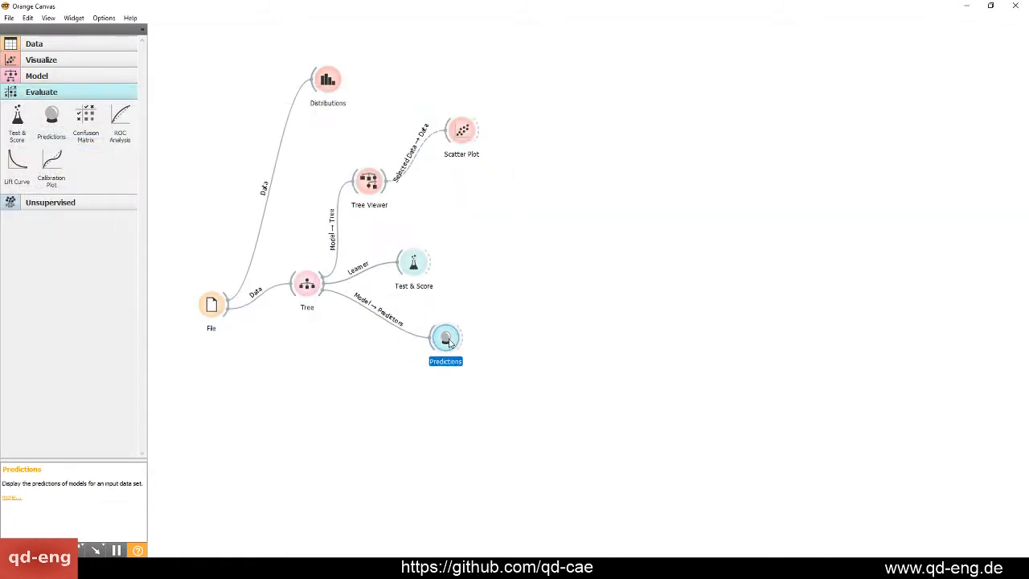
{"action": "key", "text": "Delete"}
Delete the Tree Viewer and Scatter Plot widgets from the workflow
{"action": "double_click", "coordinate": [414, 261]}
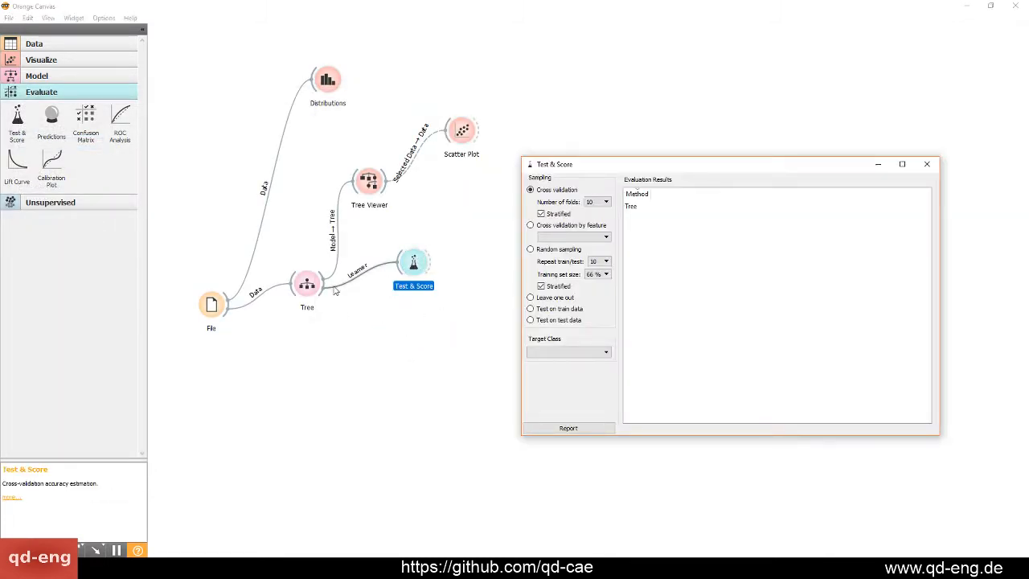
{"action": "left_click", "coordinate": [306, 284]}
{"action": "left_click", "coordinate": [368, 179]}
{"action": "key", "text": "Delete"}
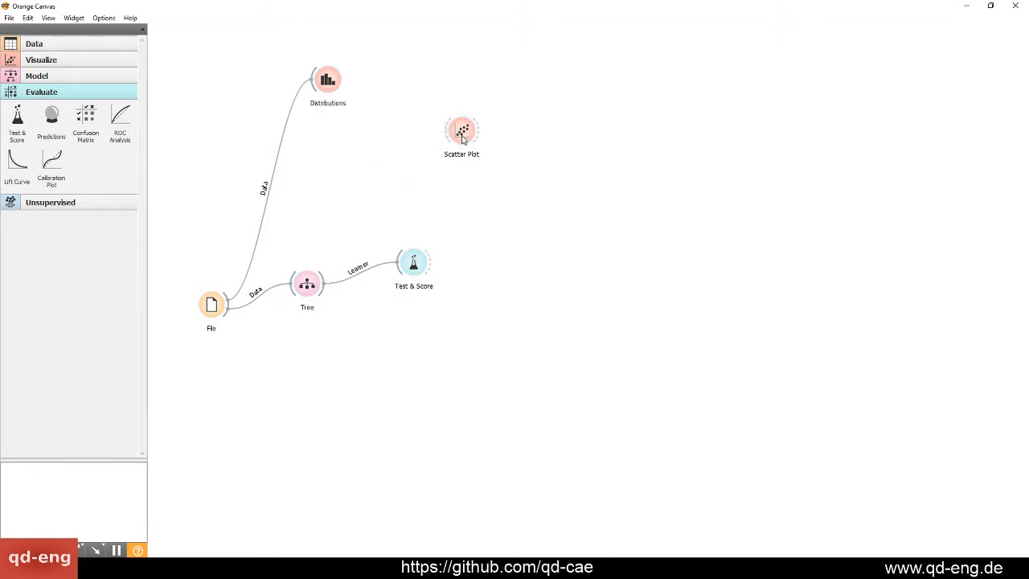
{"action": "left_click", "coordinate": [462, 131]}
{"action": "key", "text": "Delete"}
Delete the Test & Score widget after checking its window, and reposition Distributions and Tree near the File widget
{"action": "double_click", "coordinate": [413, 262]}
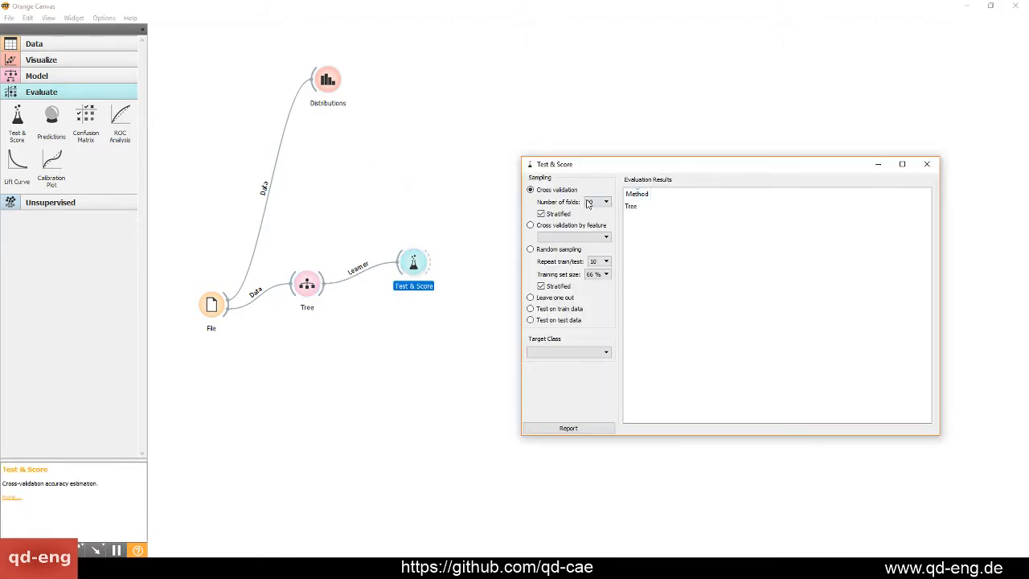
{"action": "left_click", "coordinate": [927, 164]}
{"action": "left_click", "coordinate": [415, 394]}
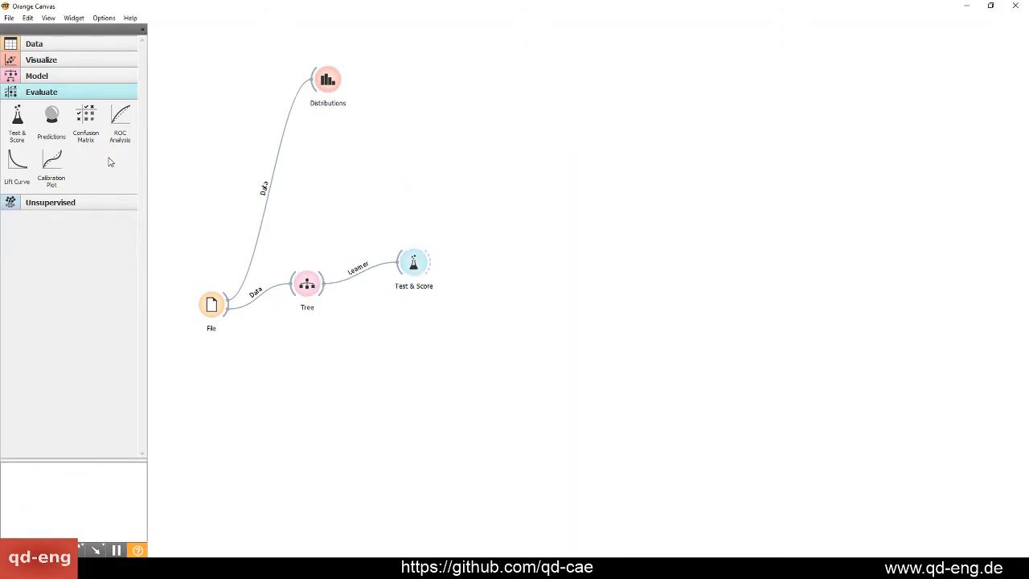
{"action": "left_click", "coordinate": [413, 263]}
{"action": "key", "text": "Delete"}
{"action": "left_click_drag", "start_coordinate": [327, 79], "coordinate": [329, 176]}
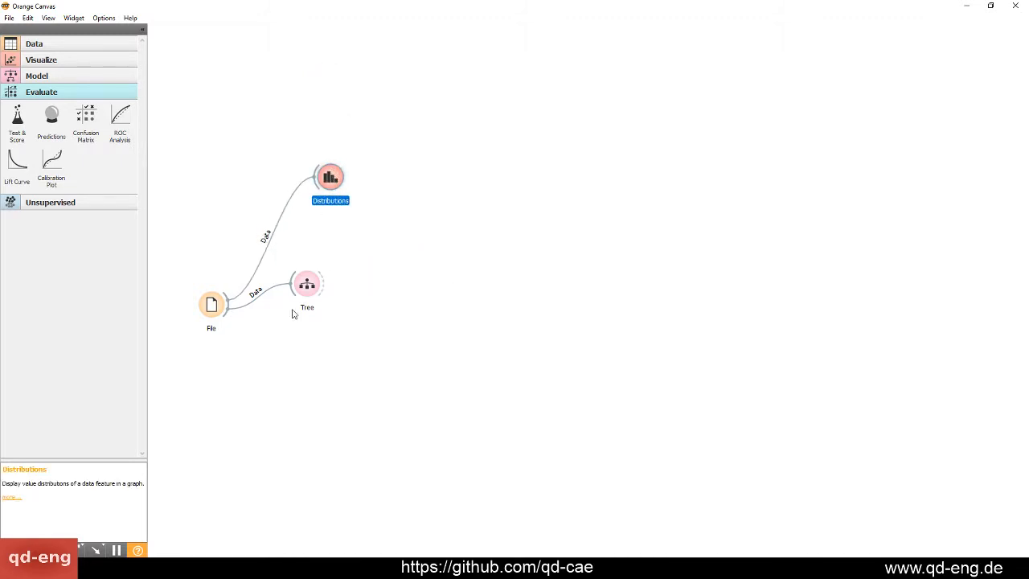
{"action": "left_click_drag", "start_coordinate": [302, 284], "coordinate": [324, 260]}
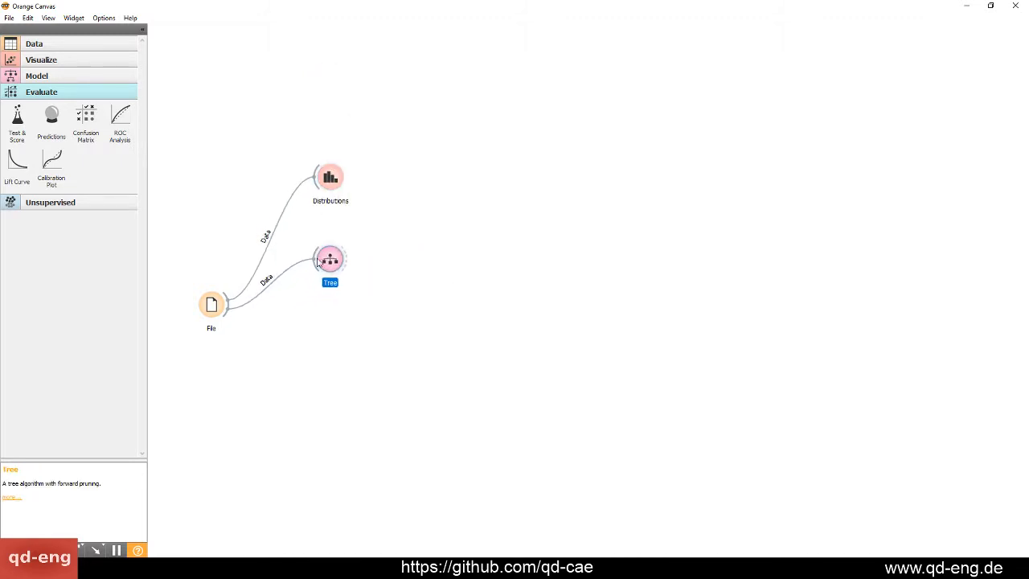
Add a Naive Bayes model below the Tree and connect the File data to it
{"action": "left_click", "coordinate": [41, 75]}
{"action": "left_click_drag", "start_coordinate": [17, 193], "coordinate": [332, 324]}
{"action": "left_click_drag", "start_coordinate": [231, 318], "coordinate": [331, 326]}
{"action": "mouse_move", "coordinate": [338, 344]}
{"action": "left_mouse_down"}
{"action": "mouse_move", "coordinate": [327, 319]}
{"action": "mouse_move", "coordinate": [333, 333]}
{"action": "left_mouse_up"}
{"action": "left_click", "coordinate": [356, 381]}
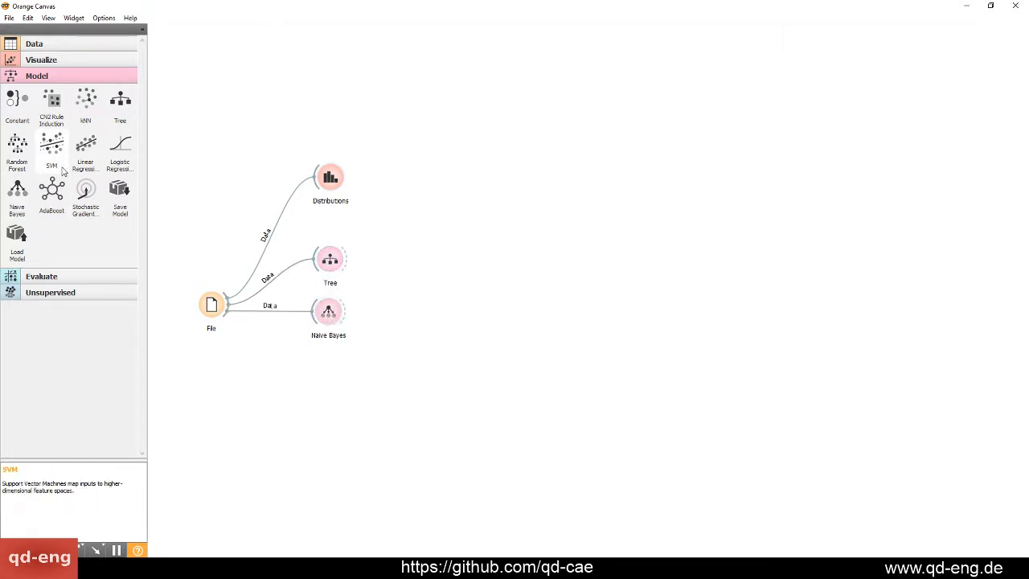
Add an SVM model below Naive Bayes and connect the File data to it
{"action": "left_click_drag", "start_coordinate": [57, 164], "coordinate": [316, 366]}
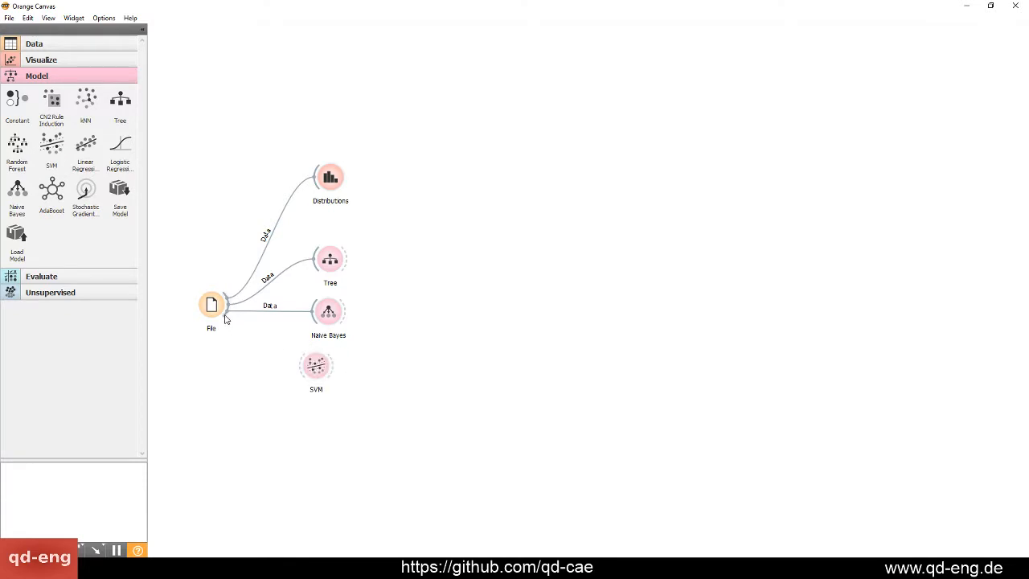
{"action": "left_click_drag", "start_coordinate": [226, 319], "coordinate": [330, 375]}
{"action": "left_click", "coordinate": [334, 351]}
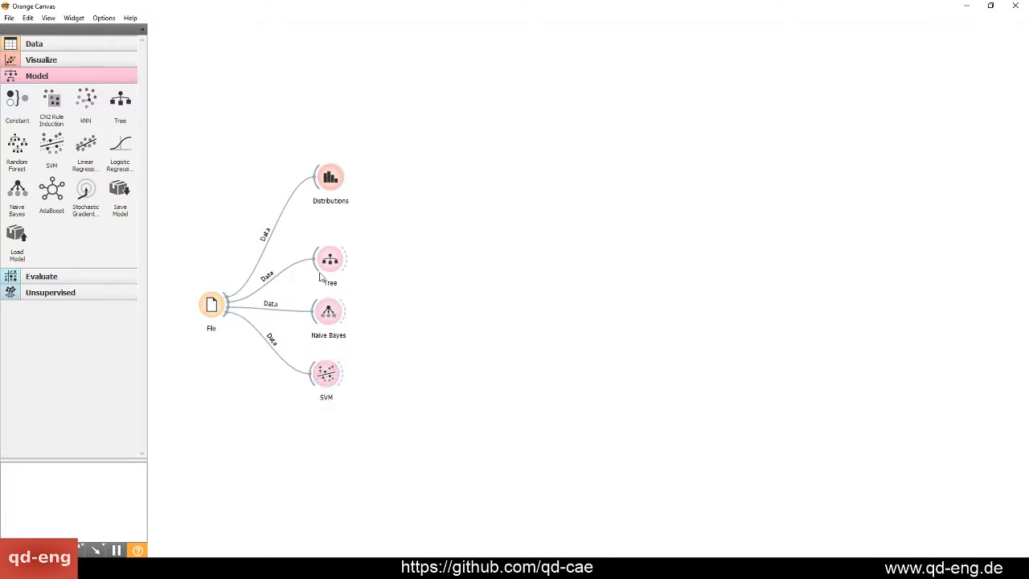
Spread the Tree, Naive Bayes and SVM widgets out vertically on the canvas
{"action": "left_click", "coordinate": [46, 279]}
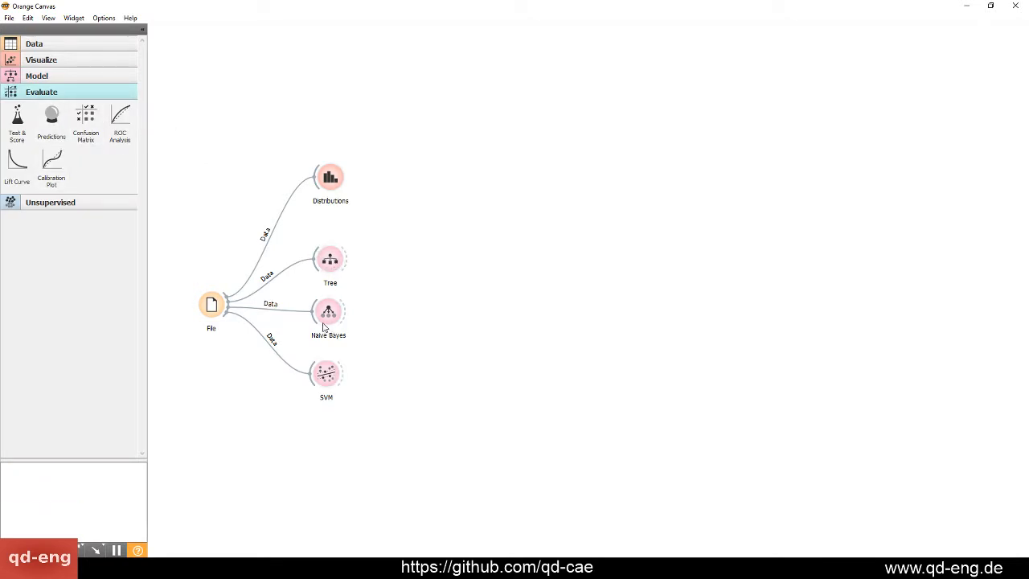
{"action": "left_click_drag", "start_coordinate": [324, 325], "coordinate": [333, 423]}
{"action": "left_click_drag", "start_coordinate": [326, 264], "coordinate": [328, 283]}
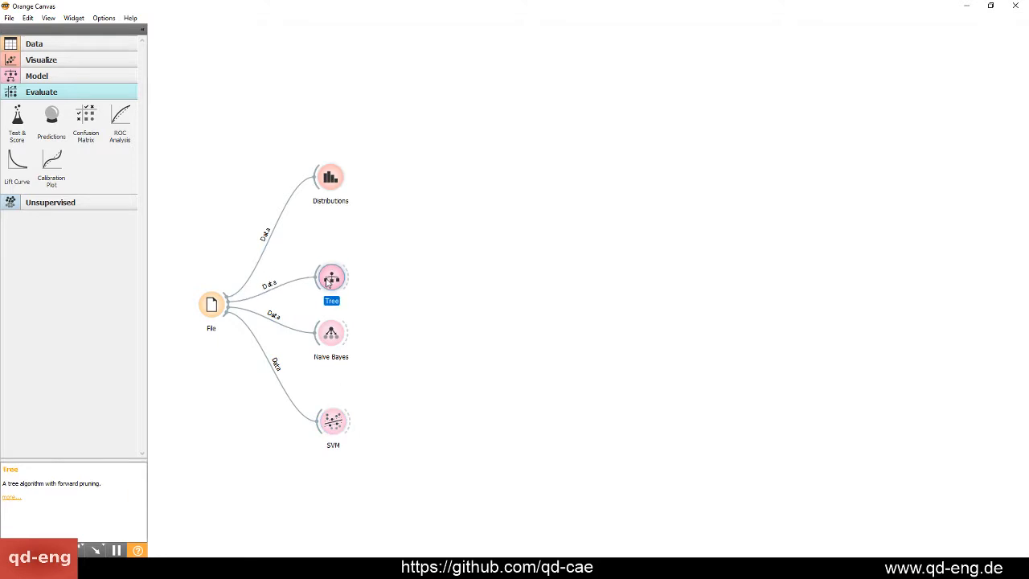
Add a Test & Score widget between the Tree and Naive Bayes rows and connect the File data and Tree learner to it
{"action": "left_click_drag", "start_coordinate": [51, 122], "coordinate": [394, 302]}
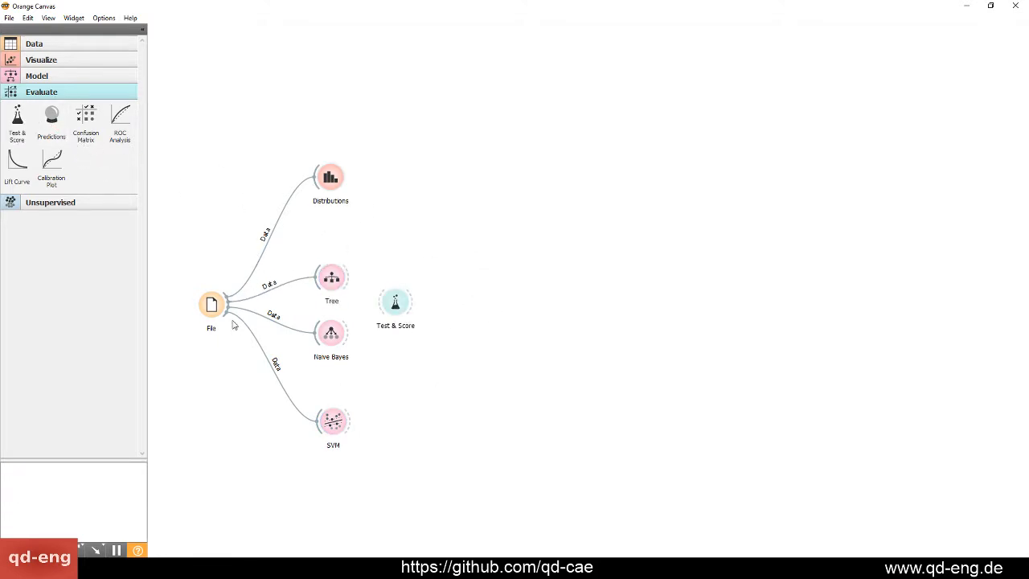
{"action": "left_click_drag", "start_coordinate": [229, 305], "coordinate": [450, 321]}
{"action": "left_click_drag", "start_coordinate": [331, 337], "coordinate": [331, 364]}
{"action": "left_click_drag", "start_coordinate": [331, 278], "coordinate": [435, 318]}
{"action": "left_click", "coordinate": [421, 268]}
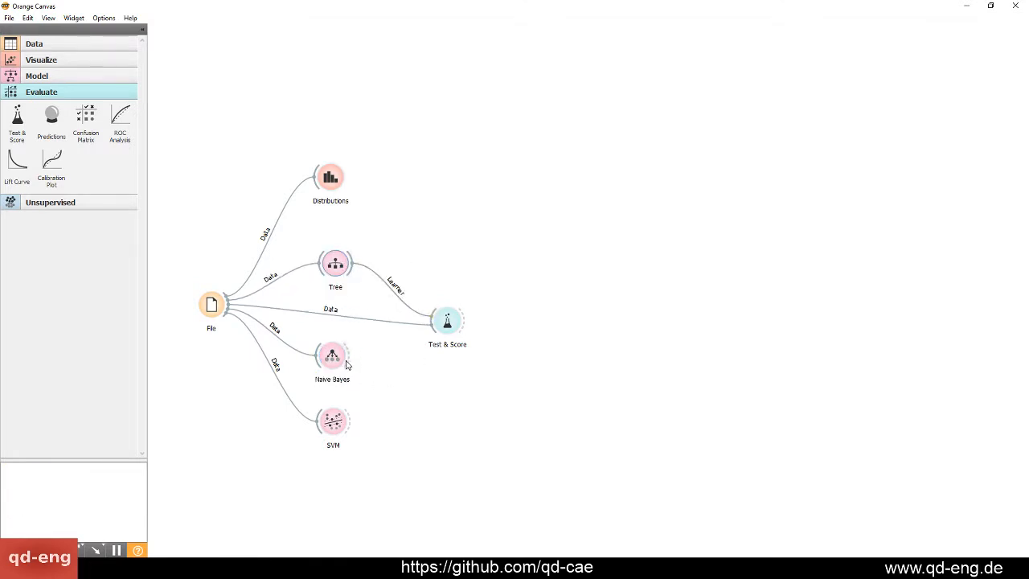
Connect the Naive Bayes and SVM learners to Test & Score and open its evaluation results
{"action": "left_click_drag", "start_coordinate": [352, 357], "coordinate": [438, 322]}
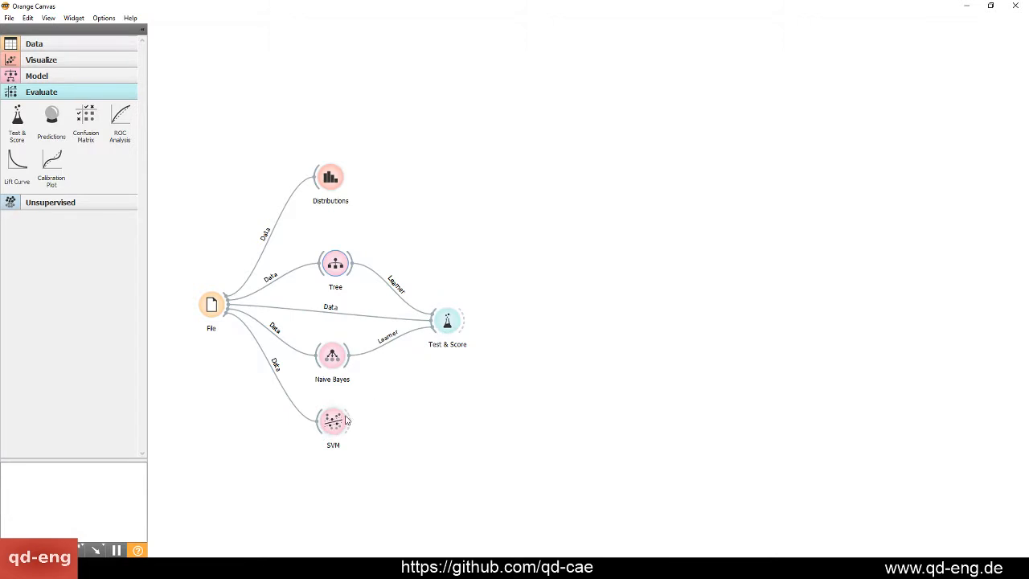
{"action": "left_click_drag", "start_coordinate": [351, 420], "coordinate": [443, 322]}
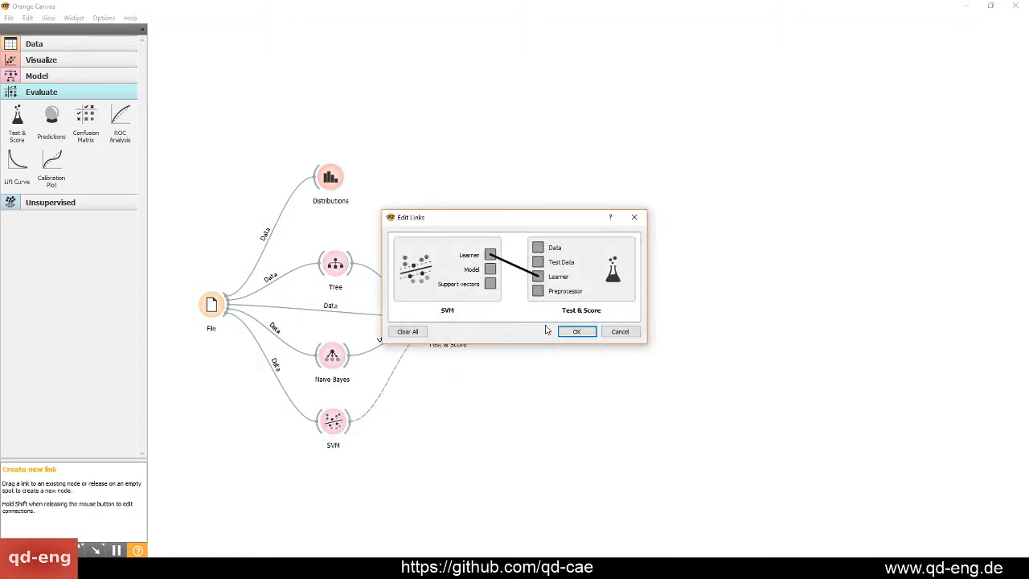
{"action": "left_click", "coordinate": [575, 331]}
{"action": "double_click", "coordinate": [450, 323]}
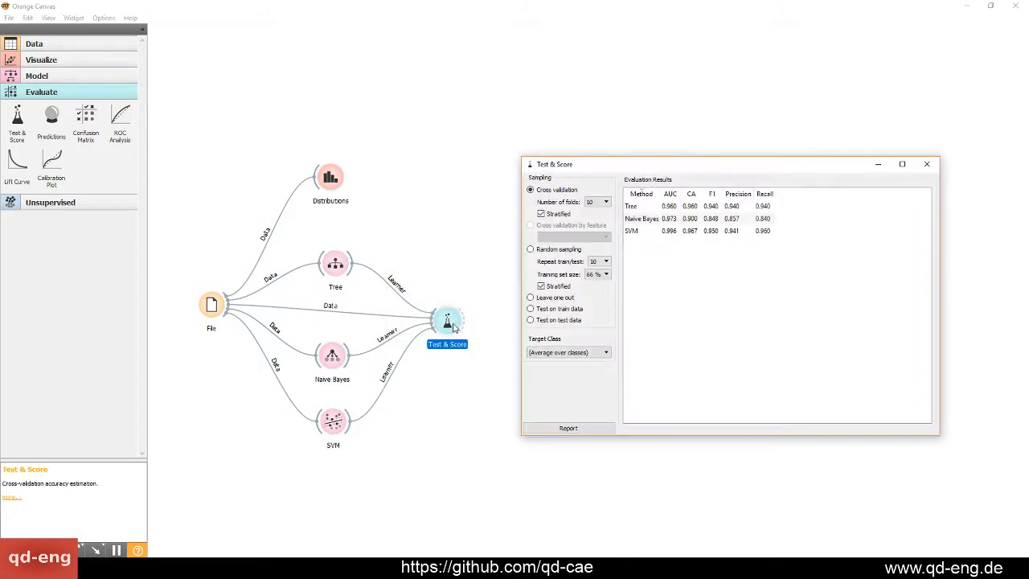
Review the number of cross-validation folds and compare the F1 scores of Tree, Naive Bayes and SVM in the evaluation results
{"action": "left_click_drag", "start_coordinate": [660, 165], "coordinate": [660, 133]}
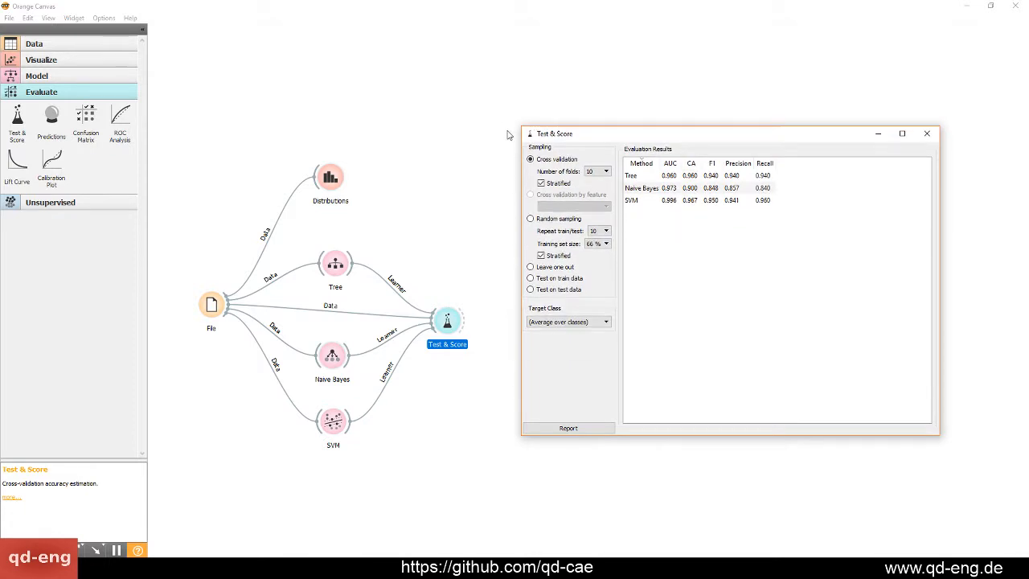
{"action": "left_click", "coordinate": [509, 134]}
{"action": "key", "text": "alt+Tab"}
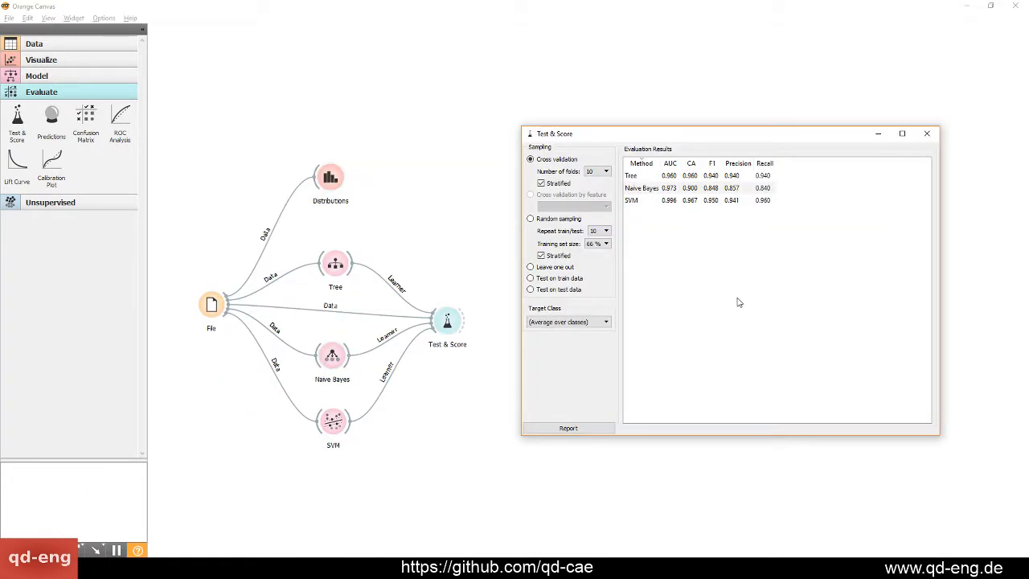
{"action": "left_click_drag", "start_coordinate": [611, 138], "coordinate": [405, 150]}
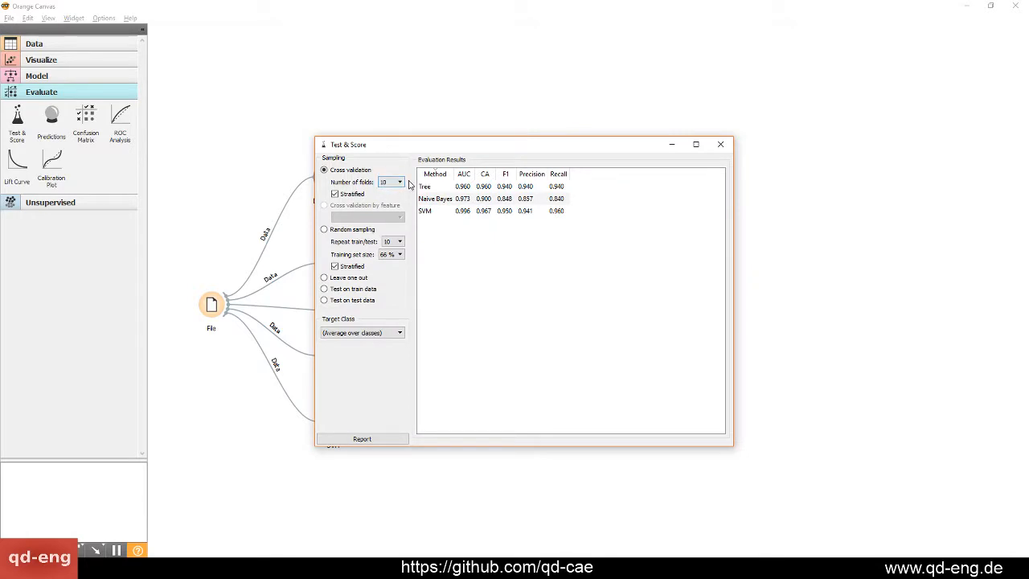
{"action": "left_click", "coordinate": [384, 183]}
{"action": "left_click", "coordinate": [384, 184]}
{"action": "left_click", "coordinate": [466, 187]}
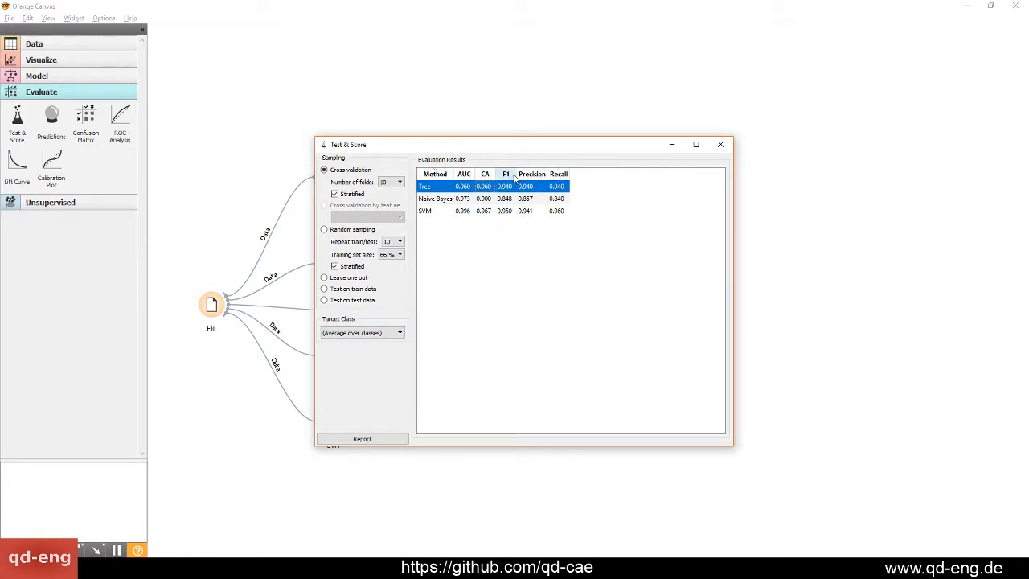
{"action": "left_click", "coordinate": [508, 198]}
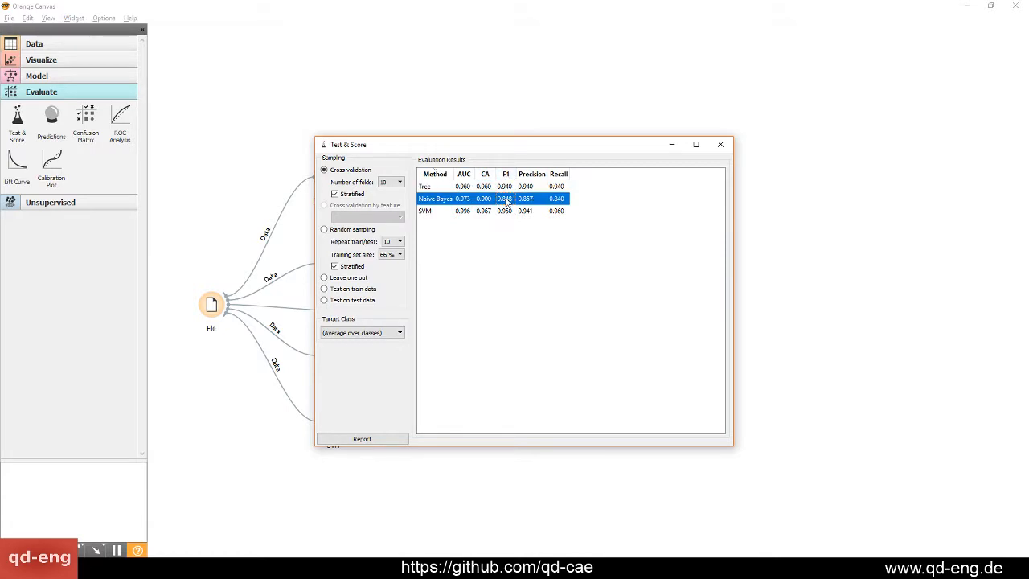
{"action": "left_click", "coordinate": [507, 210]}
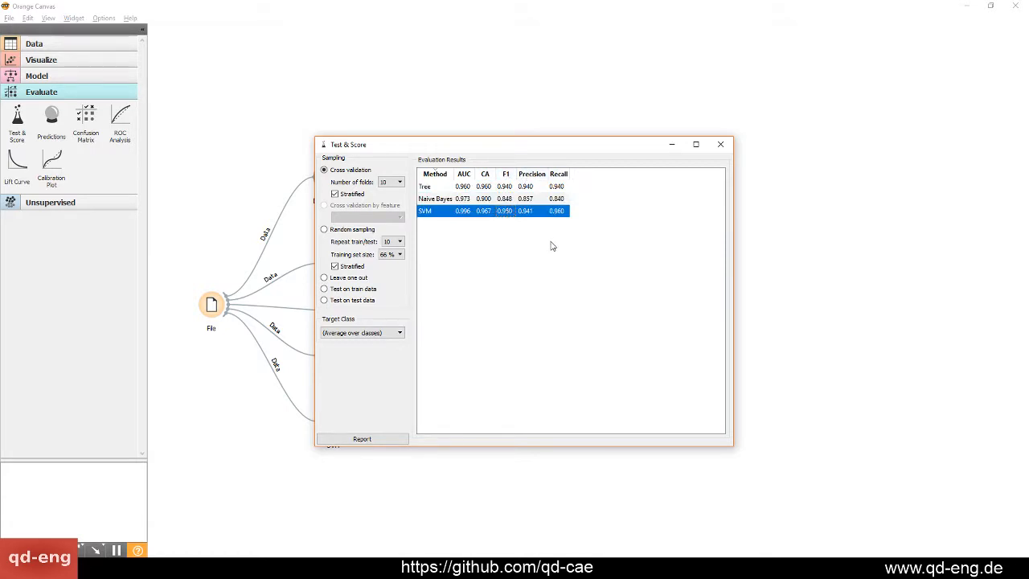
Compare the recall and precision of Tree, Naive Bayes and SVM, and close the Test & Score results
{"action": "left_click", "coordinate": [527, 188]}
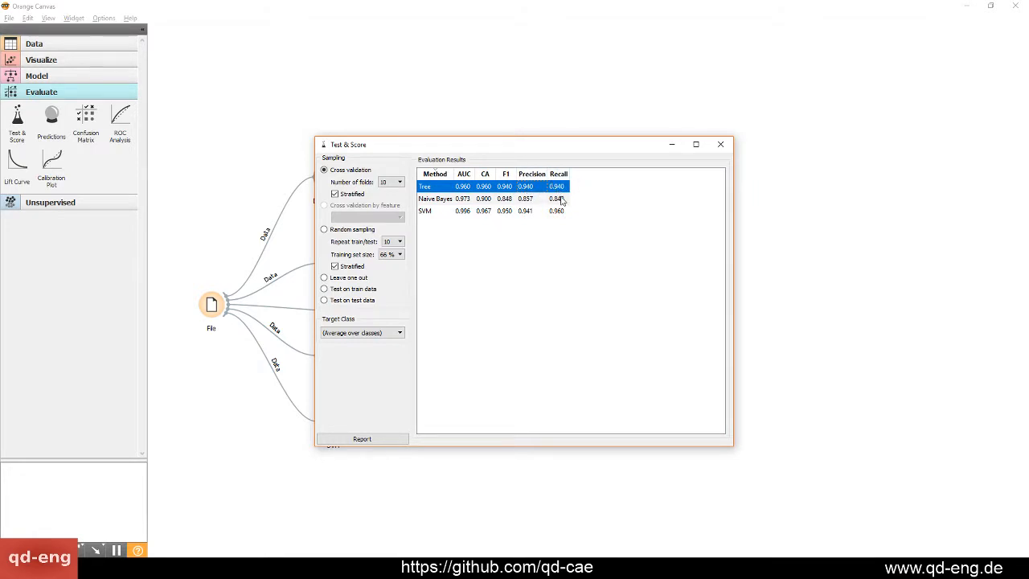
{"action": "left_click", "coordinate": [561, 198]}
{"action": "left_click", "coordinate": [550, 212]}
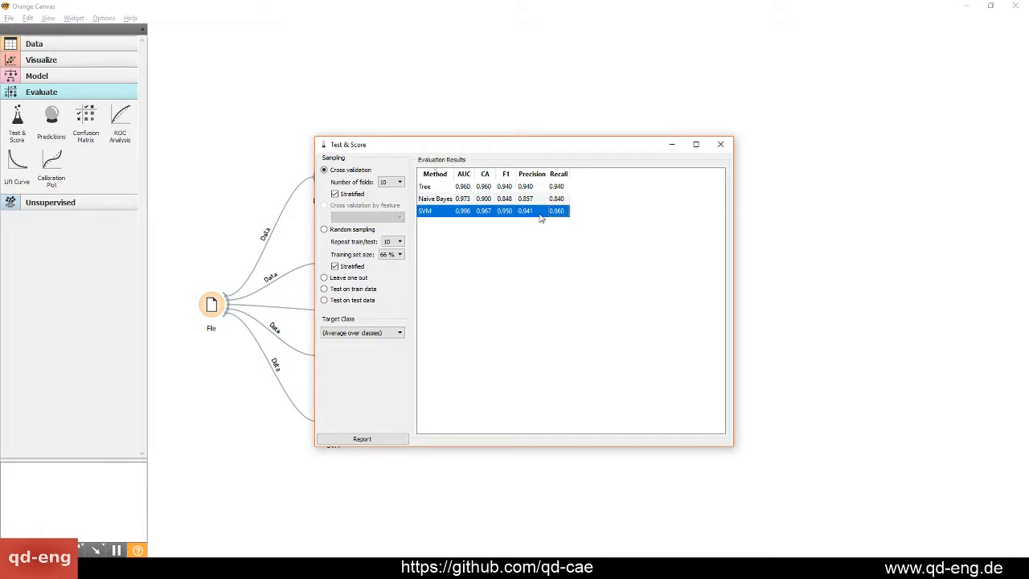
{"action": "left_click", "coordinate": [529, 186]}
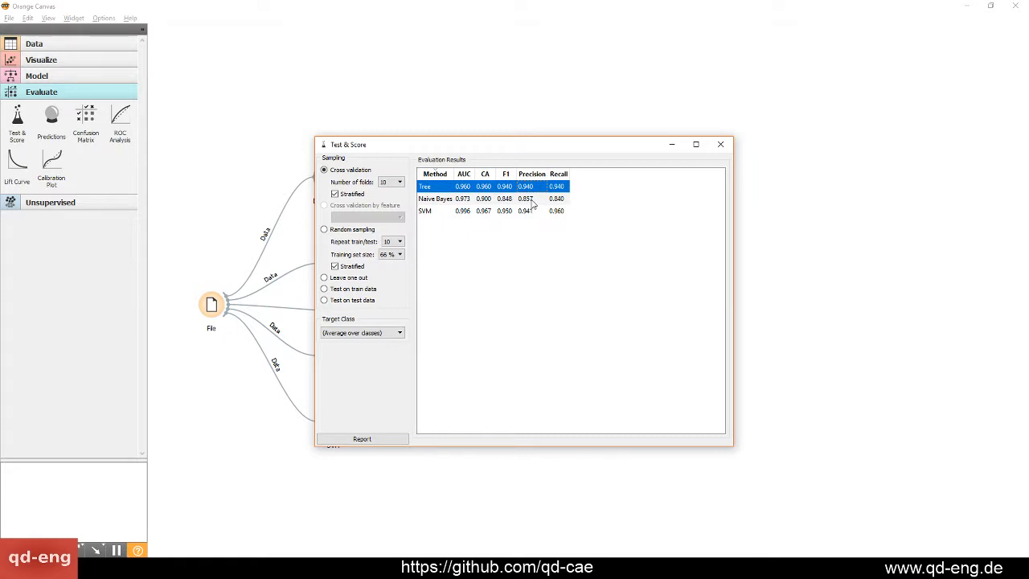
{"action": "left_click", "coordinate": [531, 200]}
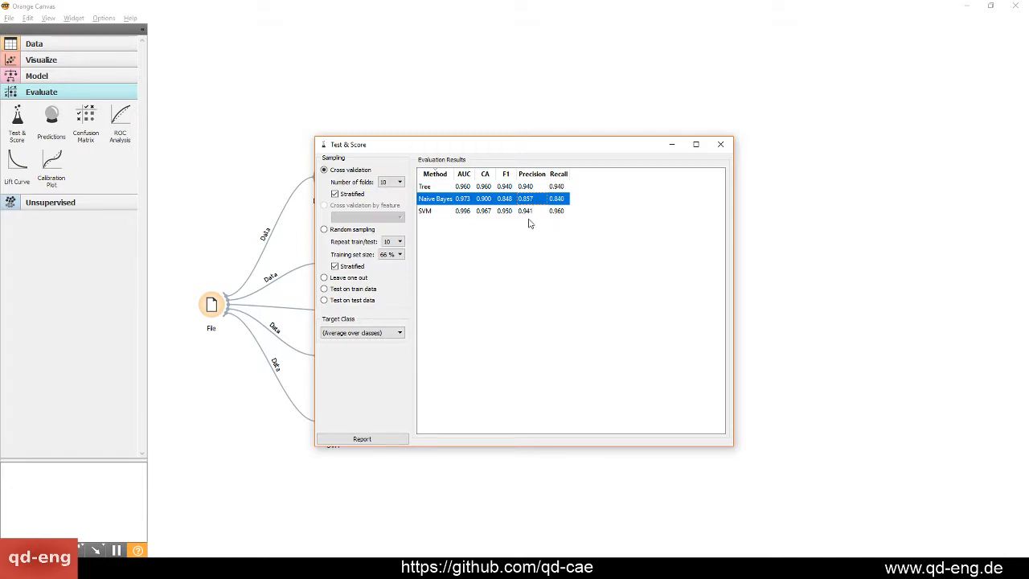
{"action": "left_click", "coordinate": [530, 211]}
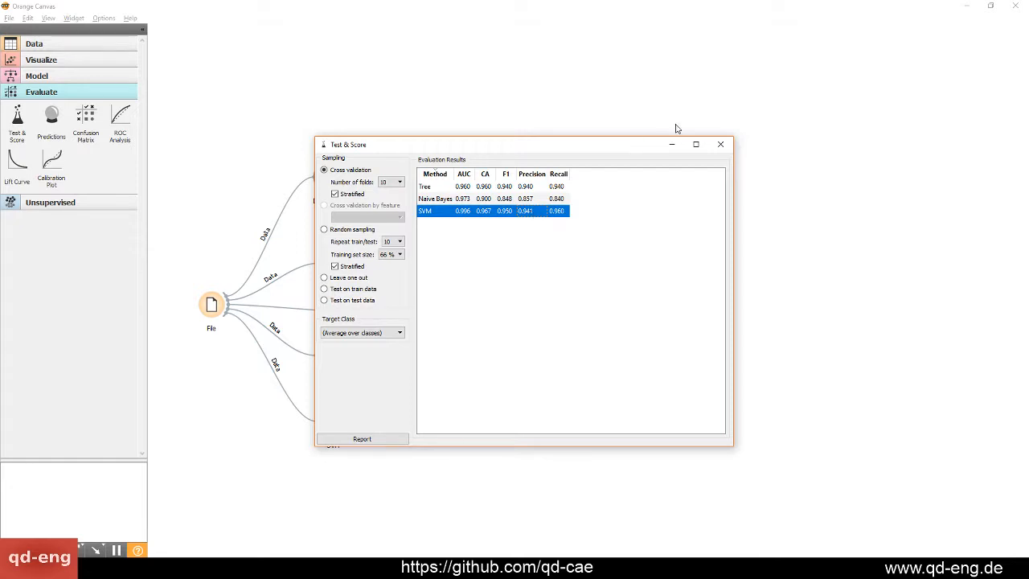
{"action": "left_click", "coordinate": [720, 144]}
Add a Random Forest model between Naive Bayes and SVM, moving Tree and Naive Bayes up to make room
{"action": "left_click", "coordinate": [335, 321]}
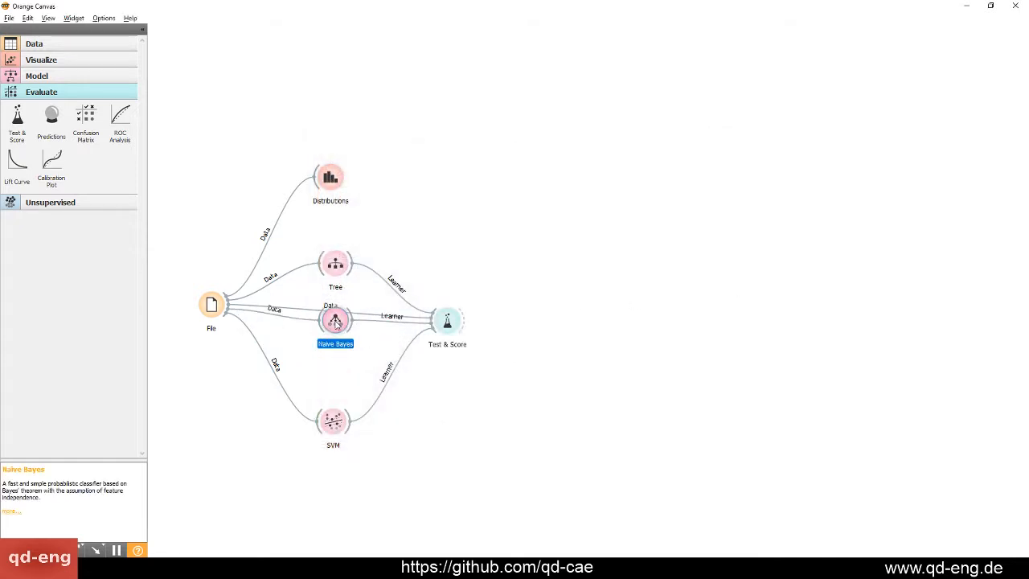
{"action": "left_click_drag", "start_coordinate": [336, 322], "coordinate": [330, 326]}
{"action": "left_click", "coordinate": [43, 76]}
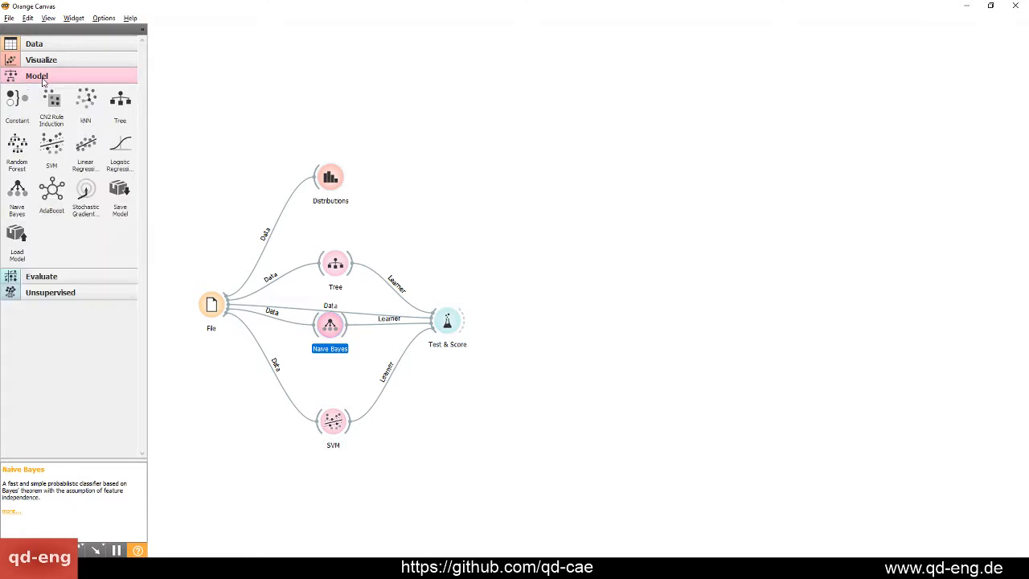
{"action": "left_click_drag", "start_coordinate": [17, 149], "coordinate": [313, 351]}
{"action": "left_click", "coordinate": [338, 259]}
{"action": "left_click_drag", "start_coordinate": [338, 259], "coordinate": [333, 238]}
{"action": "left_click_drag", "start_coordinate": [331, 322], "coordinate": [331, 288]}
{"action": "left_click", "coordinate": [327, 366]}
Connect the File data to Random Forest and its learner to Test & Score, and check the Random Forest settings
{"action": "left_click_drag", "start_coordinate": [230, 306], "coordinate": [333, 363]}
{"action": "left_click_drag", "start_coordinate": [346, 366], "coordinate": [443, 323]}
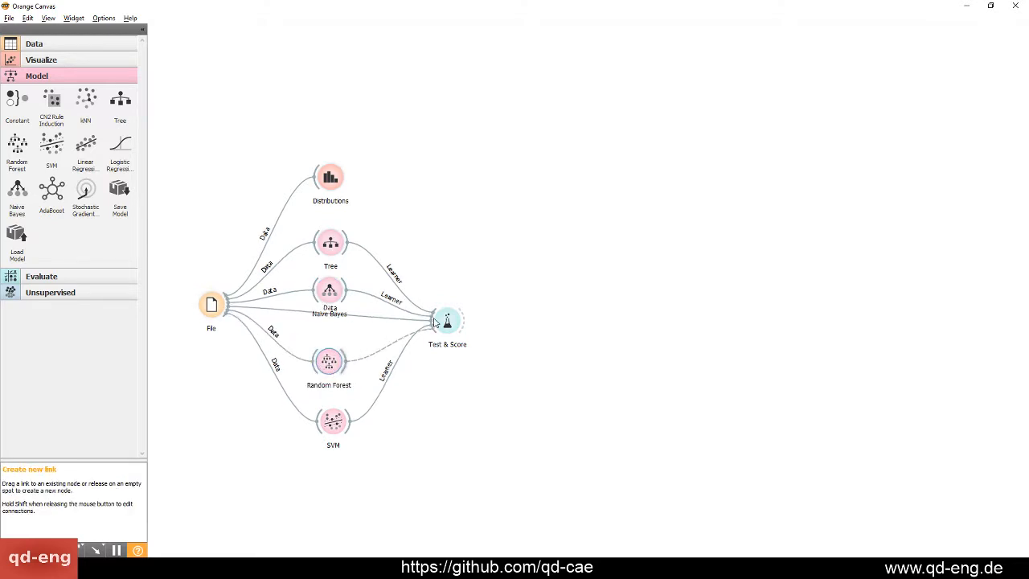
{"action": "double_click", "coordinate": [329, 361]}
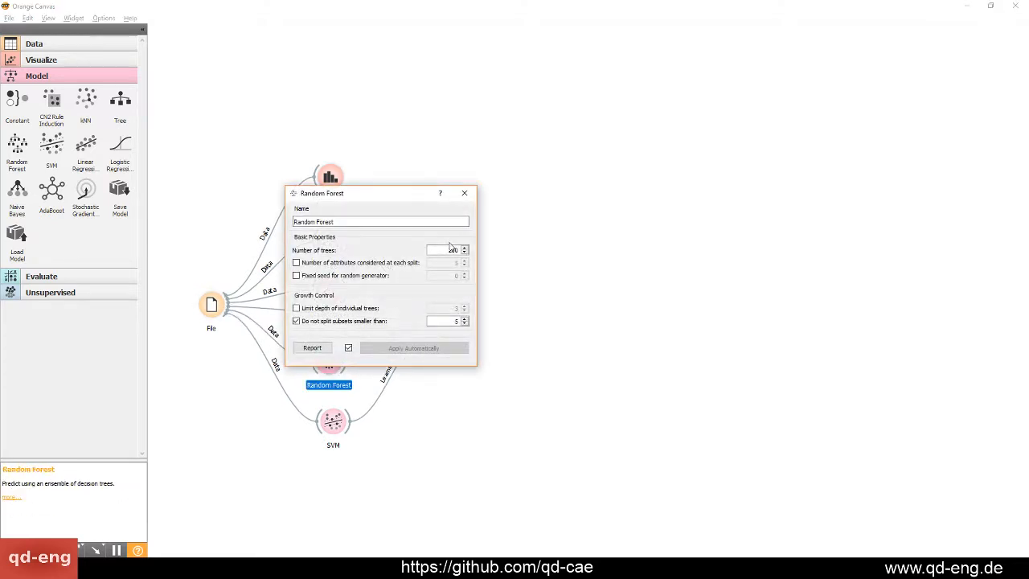
{"action": "left_click", "coordinate": [464, 193]}
Compare Random Forest's scores with those of the Tree model in the Test & Score results, and close them
{"action": "double_click", "coordinate": [435, 348]}
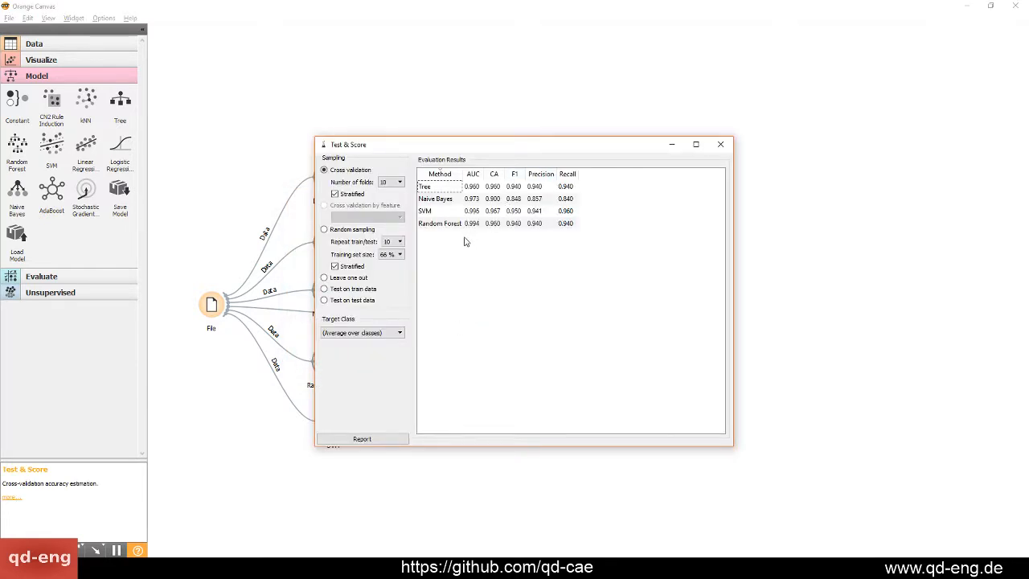
{"action": "left_click", "coordinate": [564, 229]}
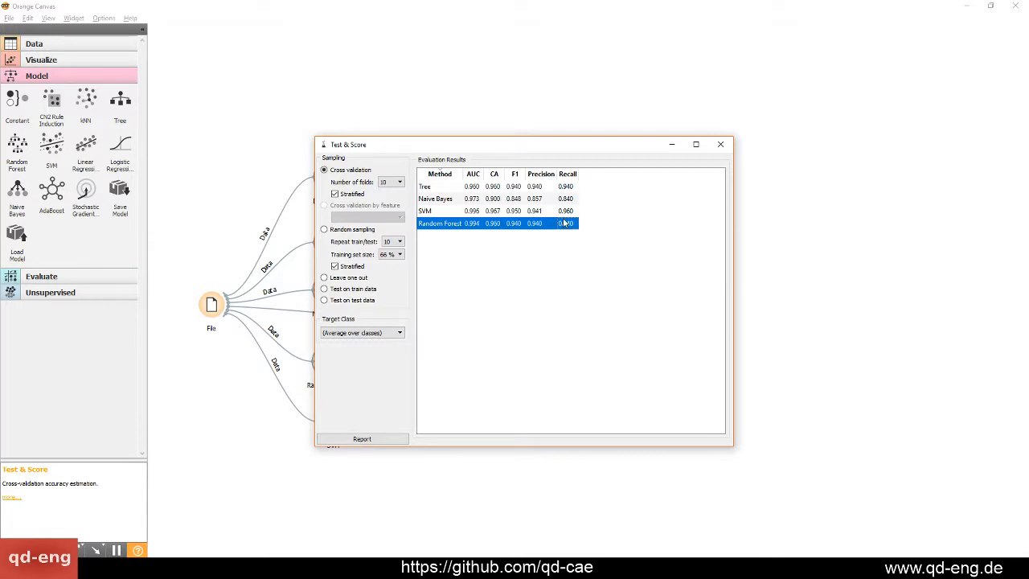
{"action": "left_click", "coordinate": [569, 187]}
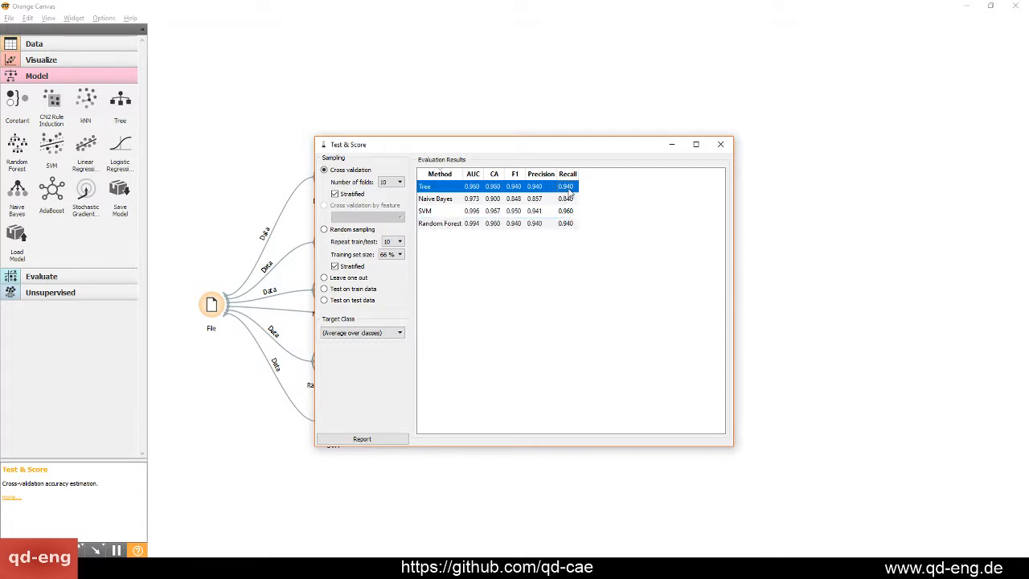
{"action": "left_click", "coordinate": [721, 145]}
Shift the SVM widget slightly to the left and move Test & Score up to the height between Tree and Naive Bayes
{"action": "left_click", "coordinate": [333, 432]}
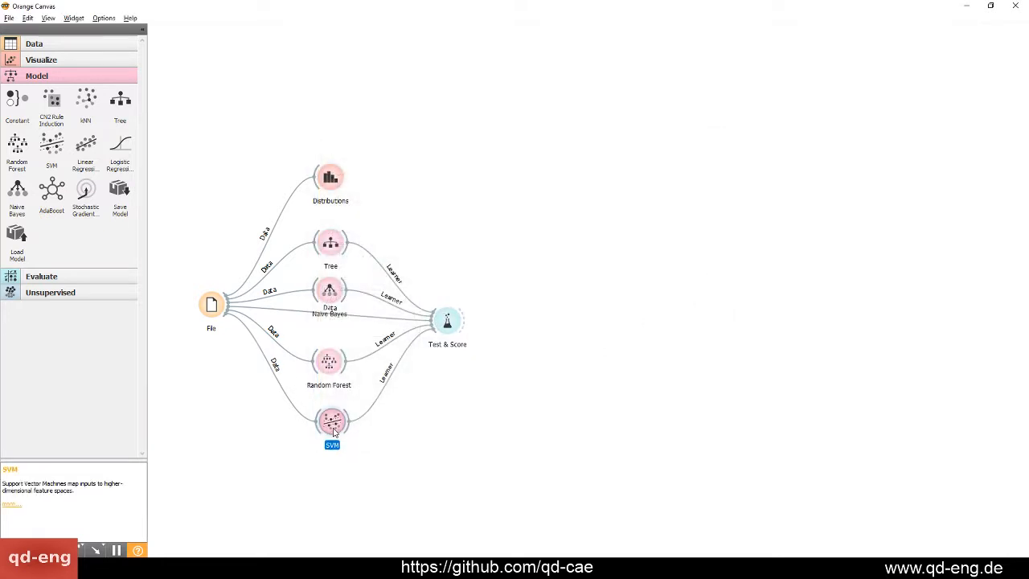
{"action": "left_click_drag", "start_coordinate": [334, 431], "coordinate": [326, 427]}
{"action": "left_click_drag", "start_coordinate": [480, 455], "coordinate": [299, 208]}
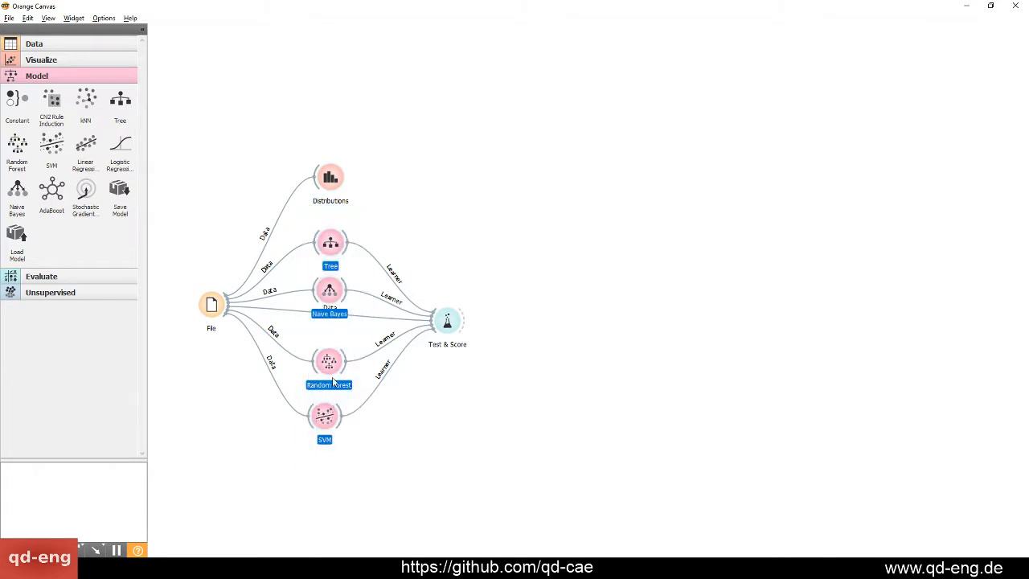
{"action": "left_click", "coordinate": [489, 407]}
{"action": "left_click_drag", "start_coordinate": [447, 322], "coordinate": [443, 270]}
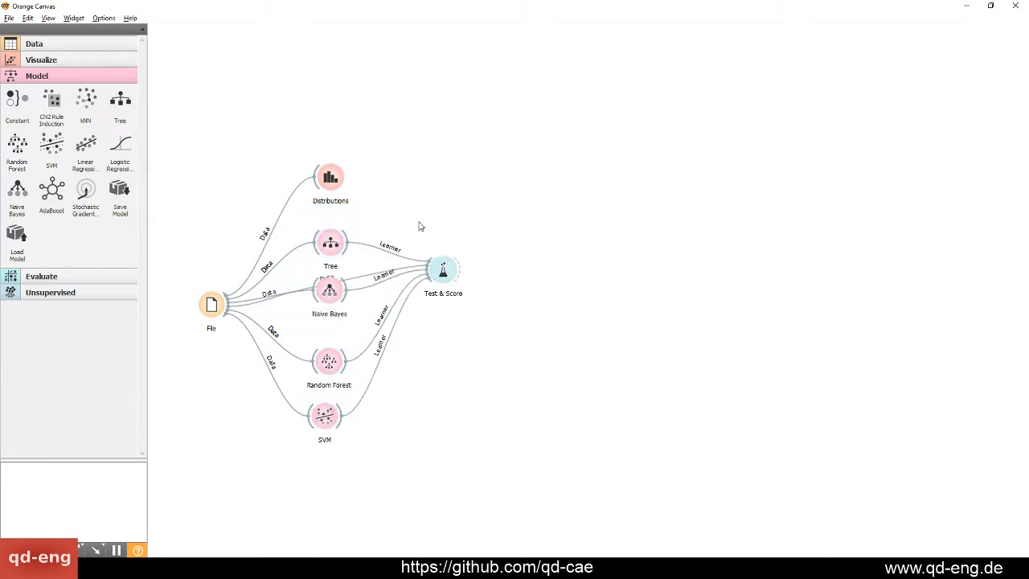
Add a Confusion Matrix widget to the right of Test & Score and feed it the evaluation results
{"action": "left_click", "coordinate": [76, 277]}
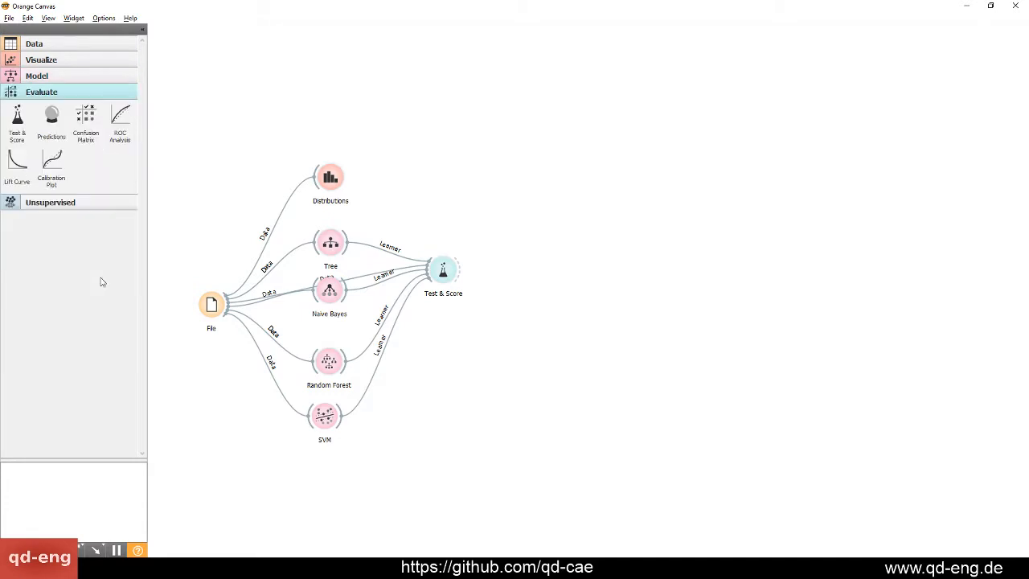
{"action": "left_click_drag", "start_coordinate": [85, 121], "coordinate": [436, 337]}
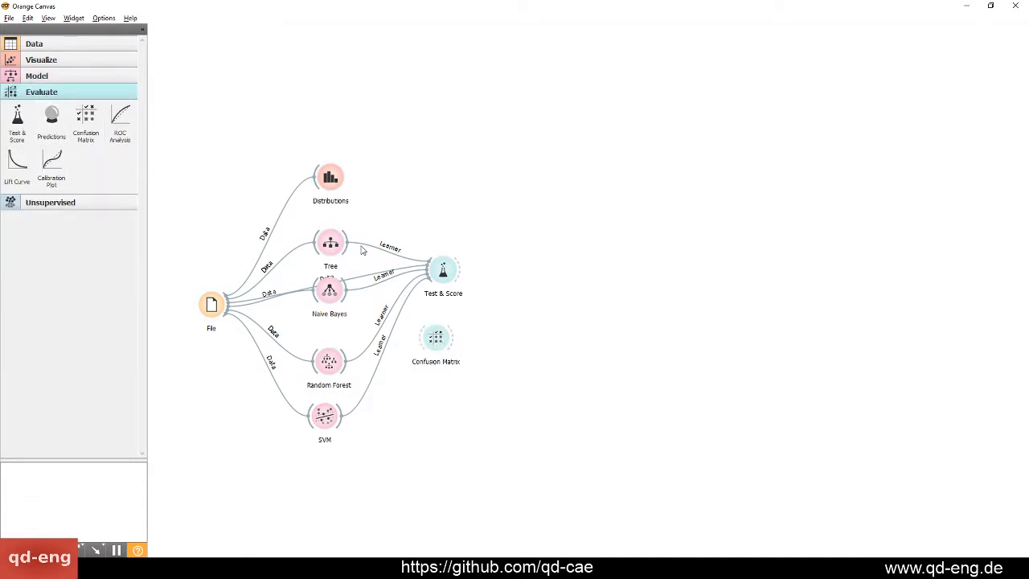
{"action": "left_click_drag", "start_coordinate": [351, 245], "coordinate": [422, 336]}
{"action": "left_click_drag", "start_coordinate": [462, 270], "coordinate": [422, 344]}
{"action": "left_click_drag", "start_coordinate": [440, 342], "coordinate": [543, 272]}
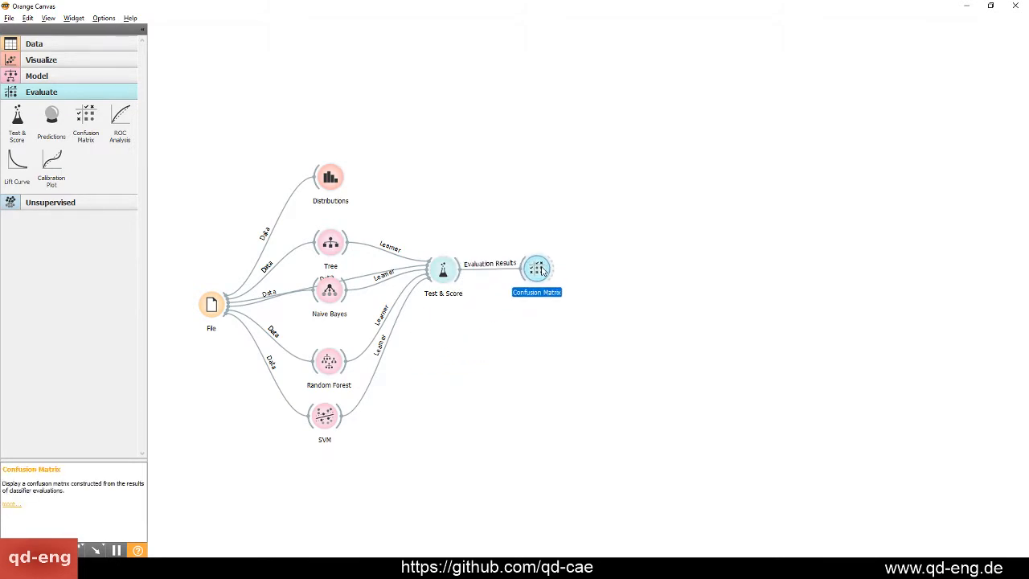
Open the Confusion Matrix and compare the matrices of the Tree and Naive Bayes learners
{"action": "double_click", "coordinate": [533, 273]}
{"action": "left_click_drag", "start_coordinate": [721, 119], "coordinate": [485, 191]}
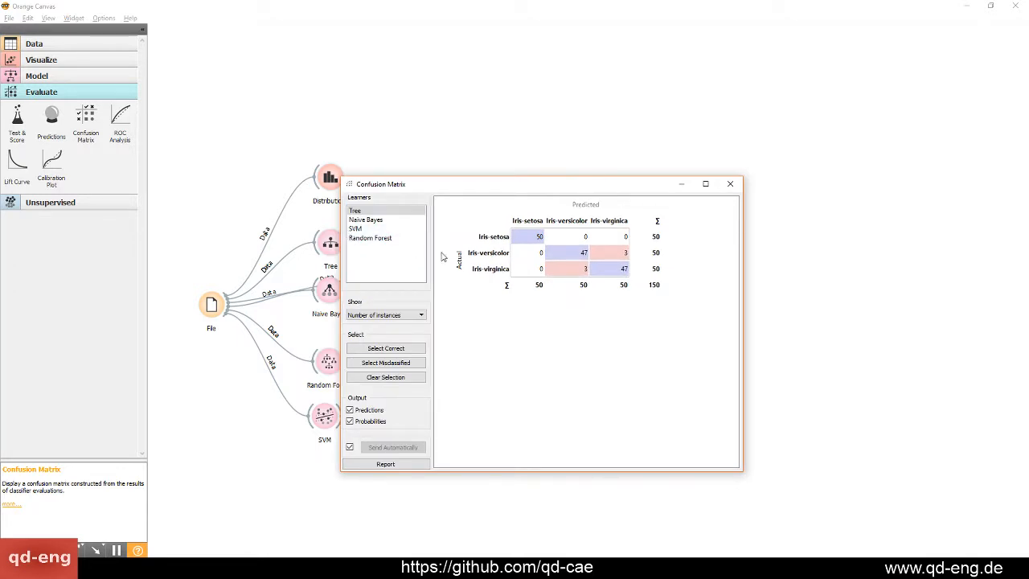
{"action": "left_click", "coordinate": [375, 221]}
{"action": "left_click", "coordinate": [364, 210]}
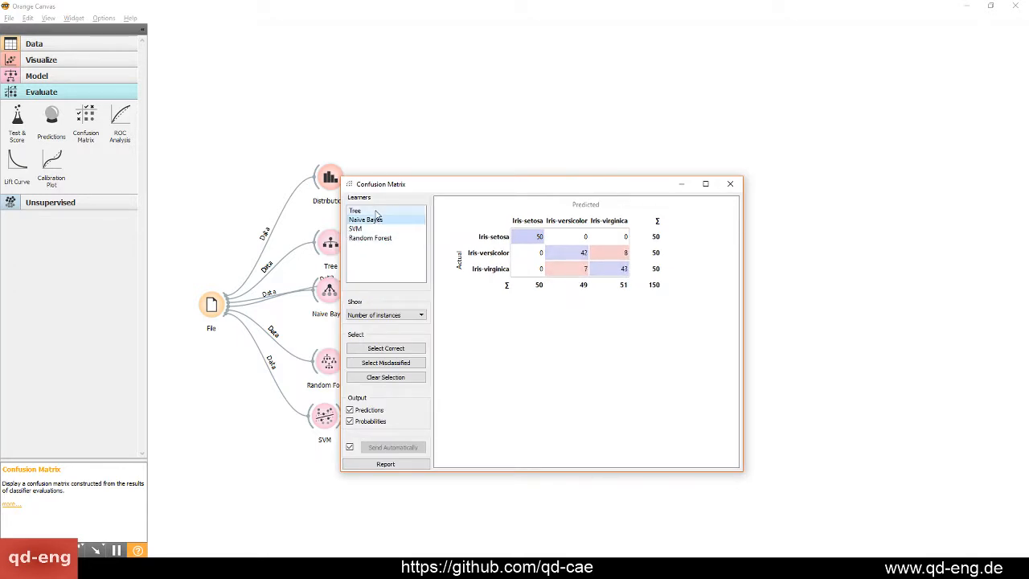
{"action": "left_click", "coordinate": [394, 221]}
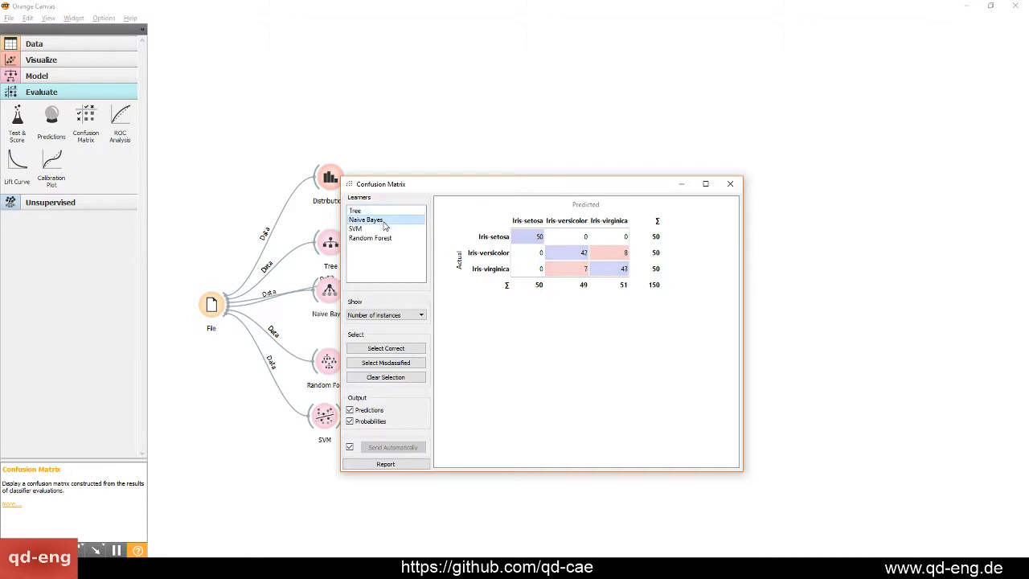
{"action": "left_click_drag", "start_coordinate": [517, 187], "coordinate": [417, 159]}
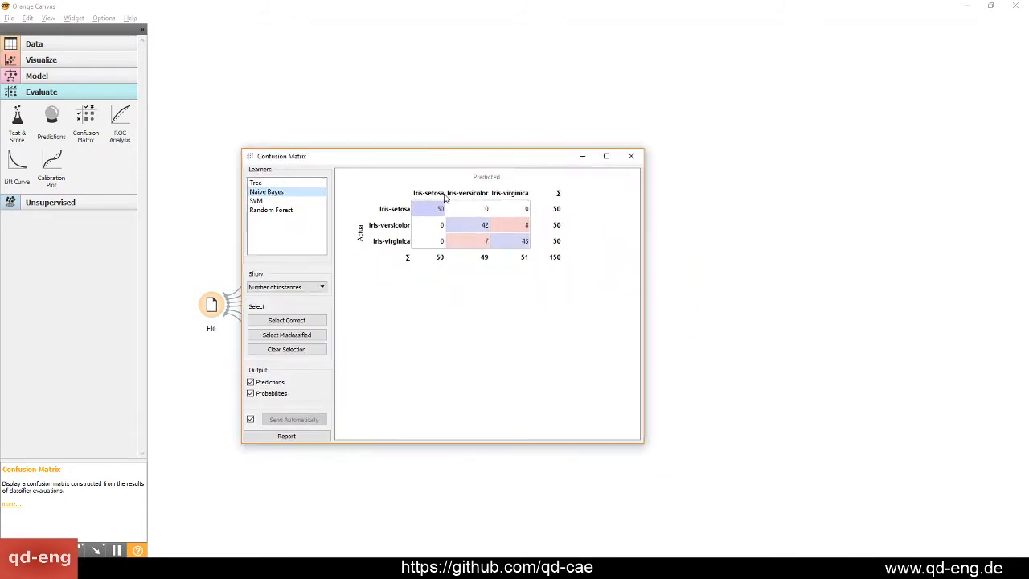
Examine the correctly and wrongly predicted cells for each Iris class in the Naive Bayes confusion matrix
{"action": "left_click", "coordinate": [472, 225]}
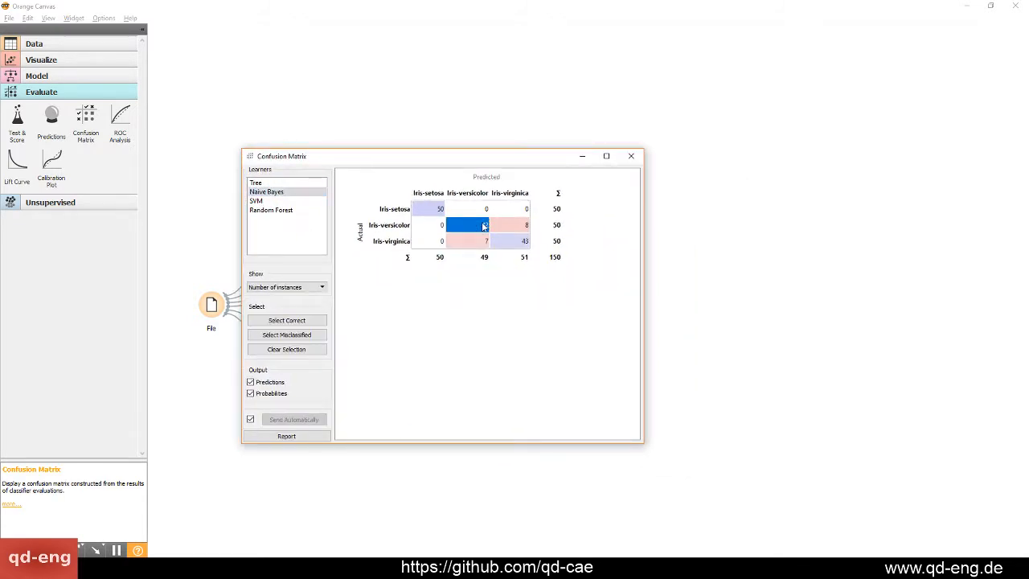
{"action": "left_click", "coordinate": [430, 214]}
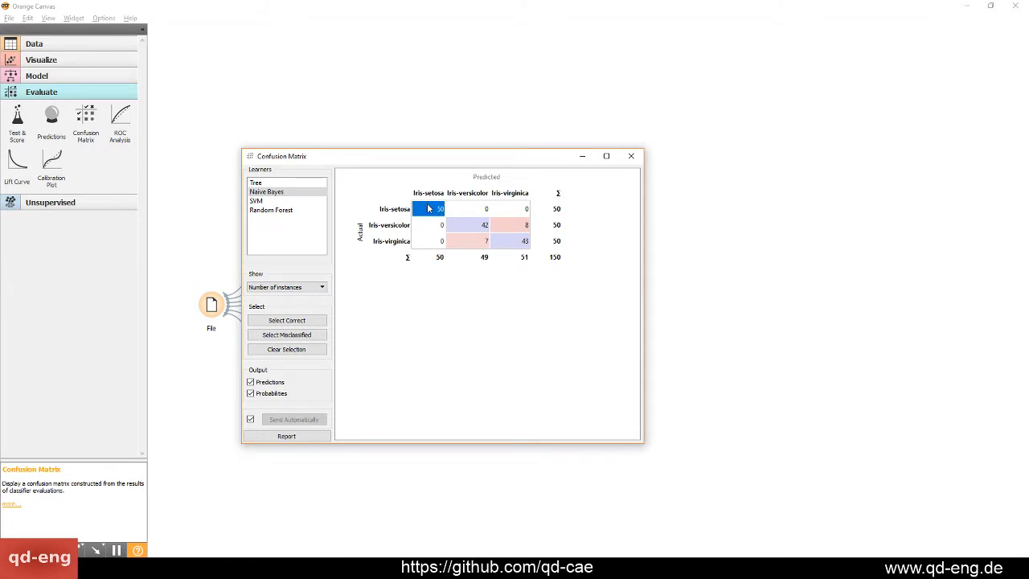
{"action": "left_click", "coordinate": [484, 211]}
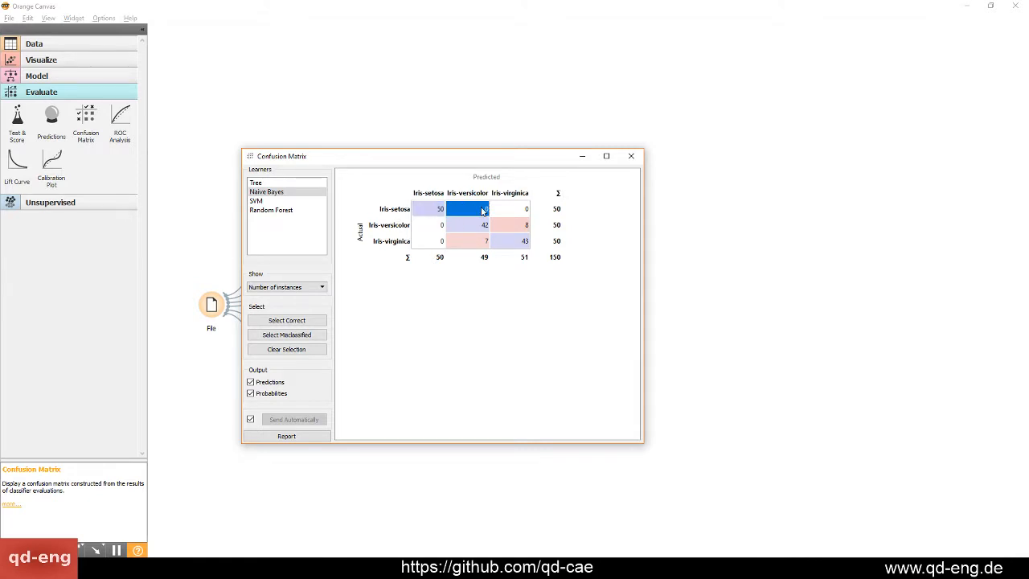
{"action": "left_click", "coordinate": [516, 211]}
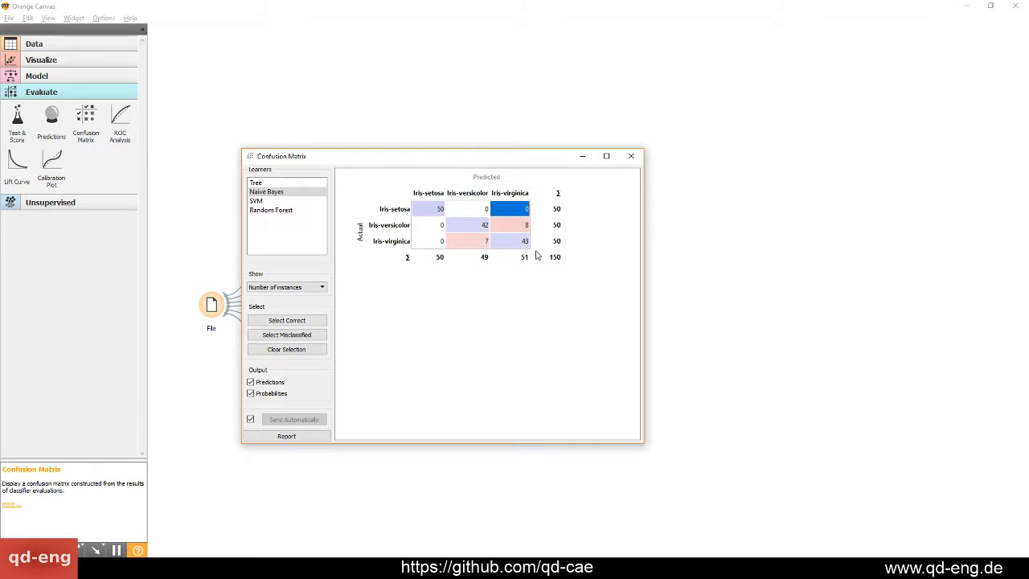
{"action": "left_click", "coordinate": [471, 226]}
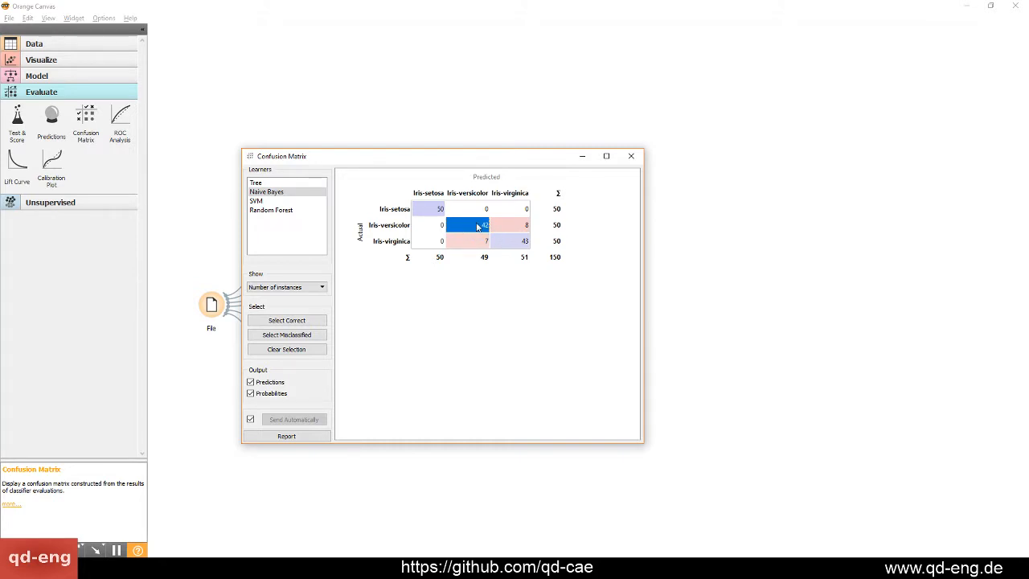
{"action": "left_click", "coordinate": [518, 228]}
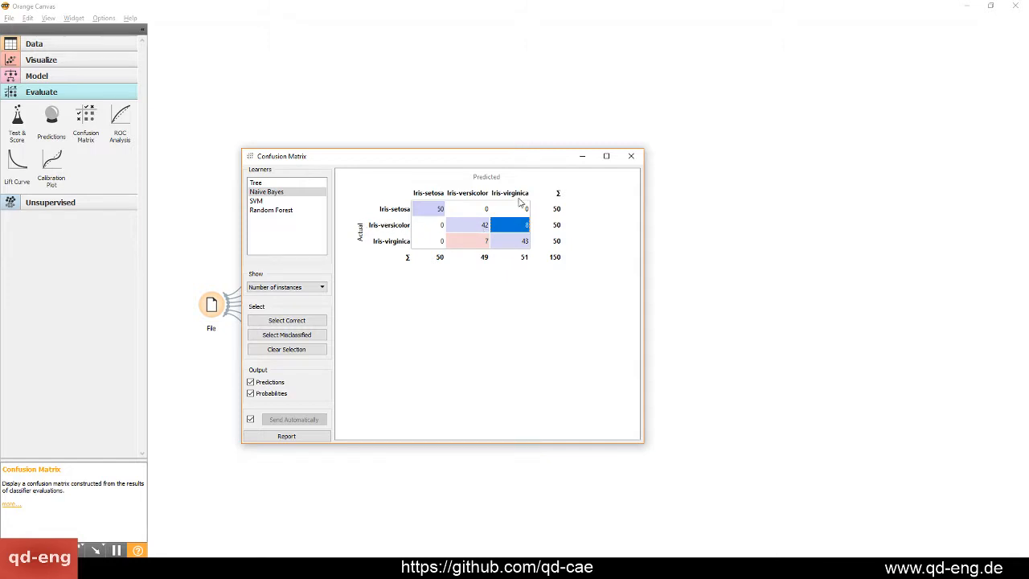
{"action": "left_click", "coordinate": [467, 241]}
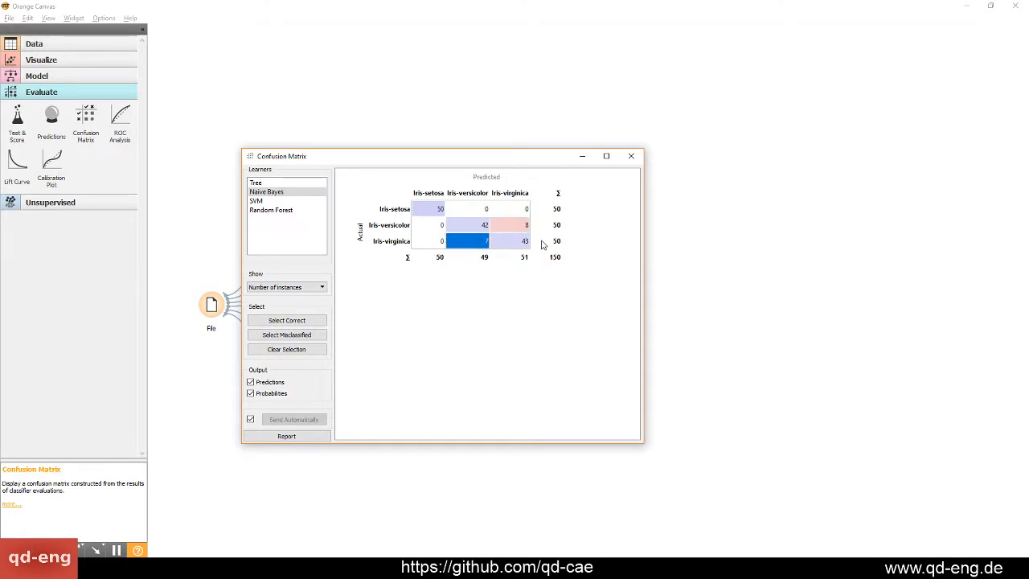
Check the Iris-virginica cells of Naive Bayes and compare the confusion matrices of the Tree, SVM and Random Forest learners
{"action": "left_click", "coordinate": [508, 245]}
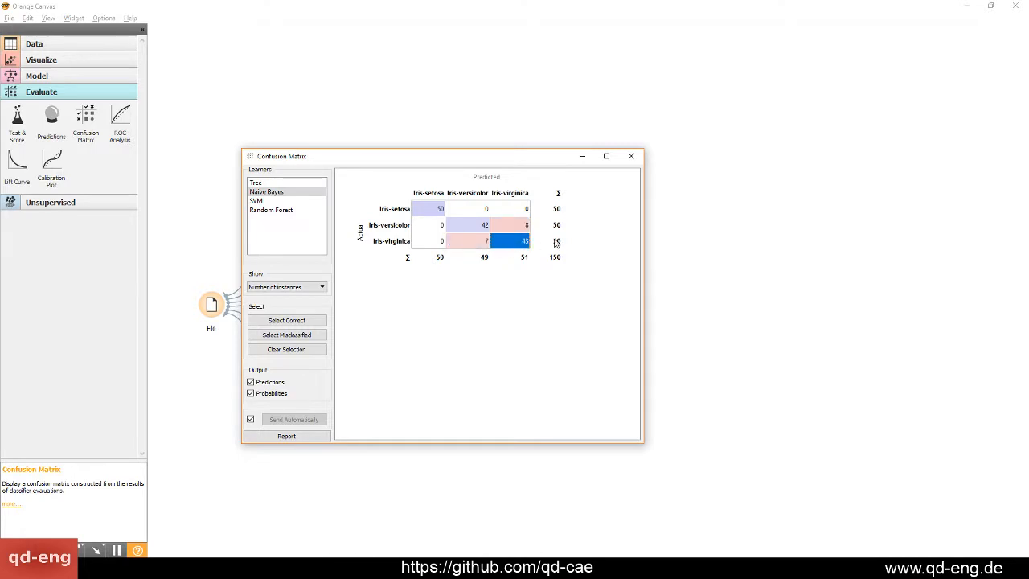
{"action": "left_click", "coordinate": [452, 244]}
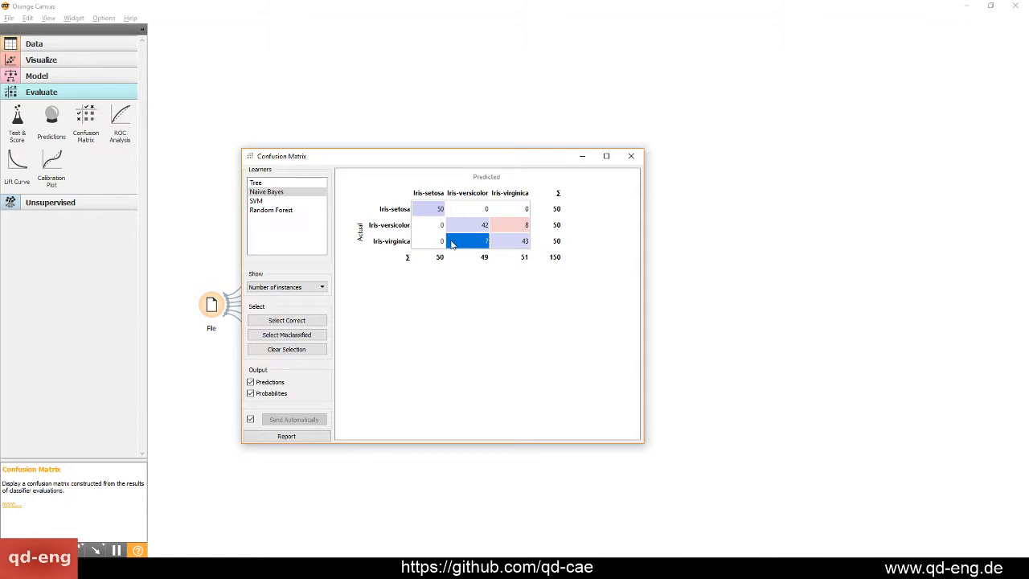
{"action": "left_click", "coordinate": [302, 201]}
{"action": "left_click", "coordinate": [299, 210]}
{"action": "left_click", "coordinate": [298, 202]}
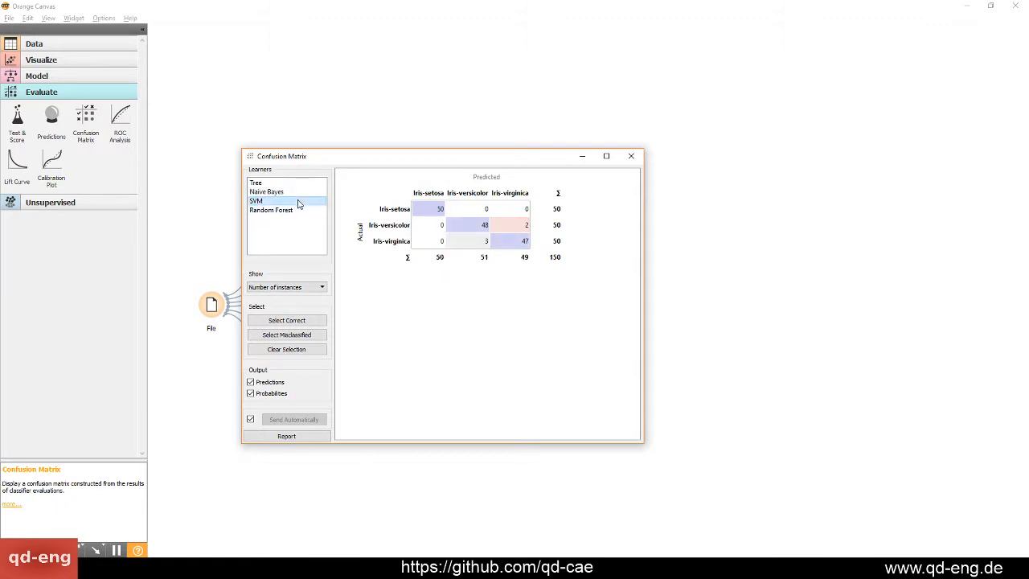
{"action": "left_click", "coordinate": [295, 192]}
{"action": "left_click", "coordinate": [295, 183]}
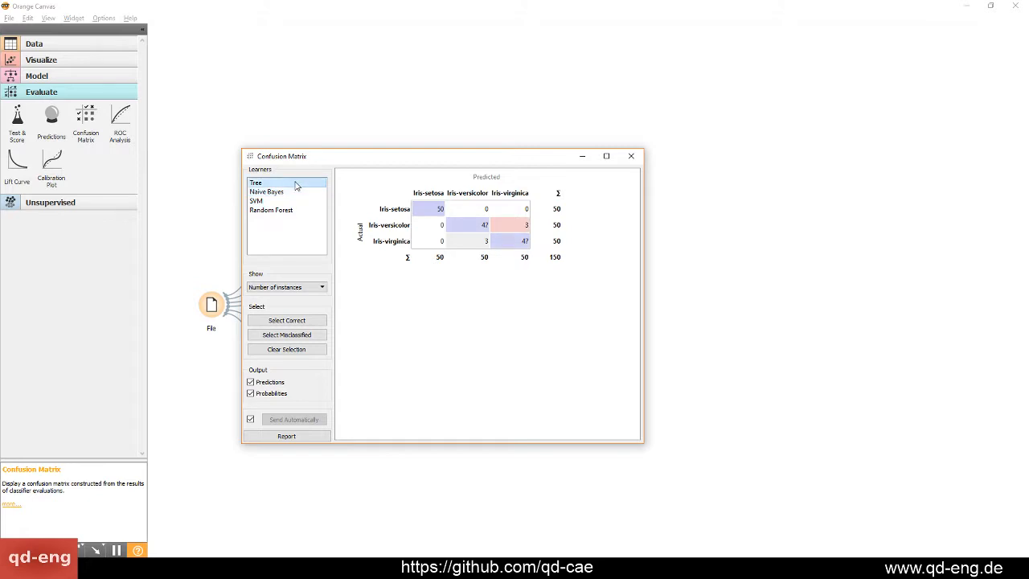
{"action": "left_click", "coordinate": [295, 192]}
{"action": "left_click", "coordinate": [295, 201]}
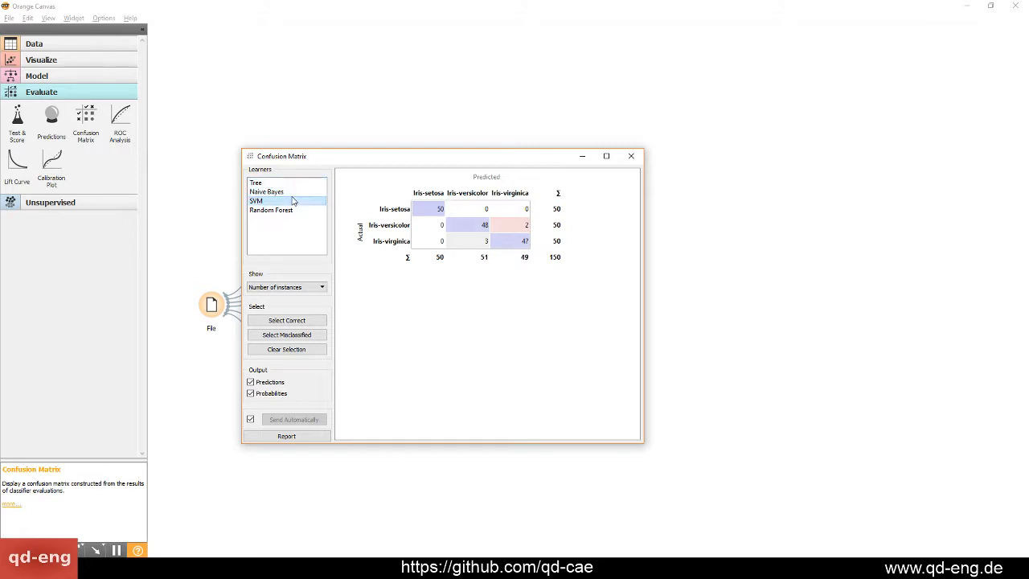
{"action": "left_click", "coordinate": [294, 211]}
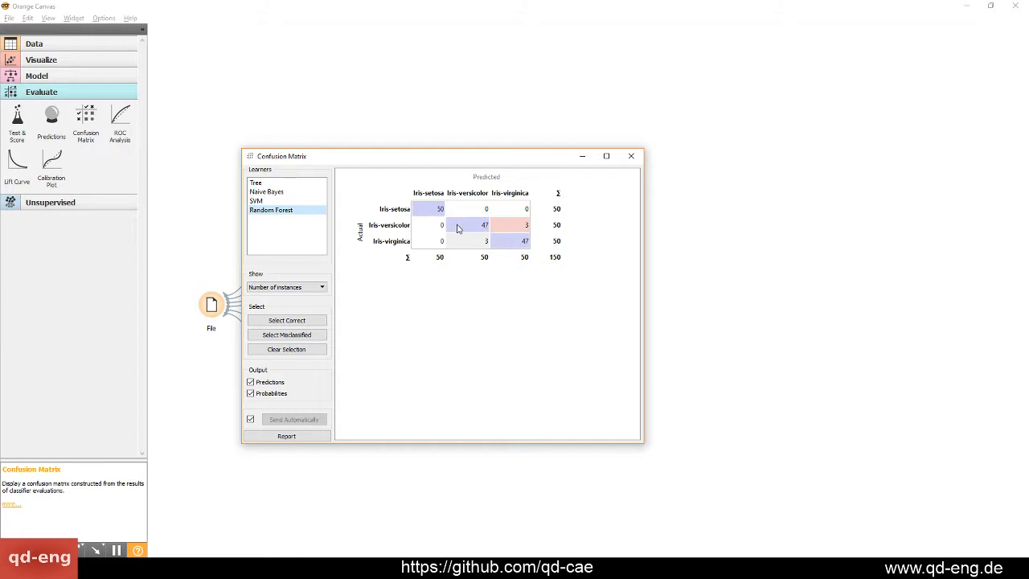
Examine the Iris-versicolor and Iris-virginica predictions in the Random Forest matrix and close the Confusion Matrix
{"action": "left_click", "coordinate": [463, 226]}
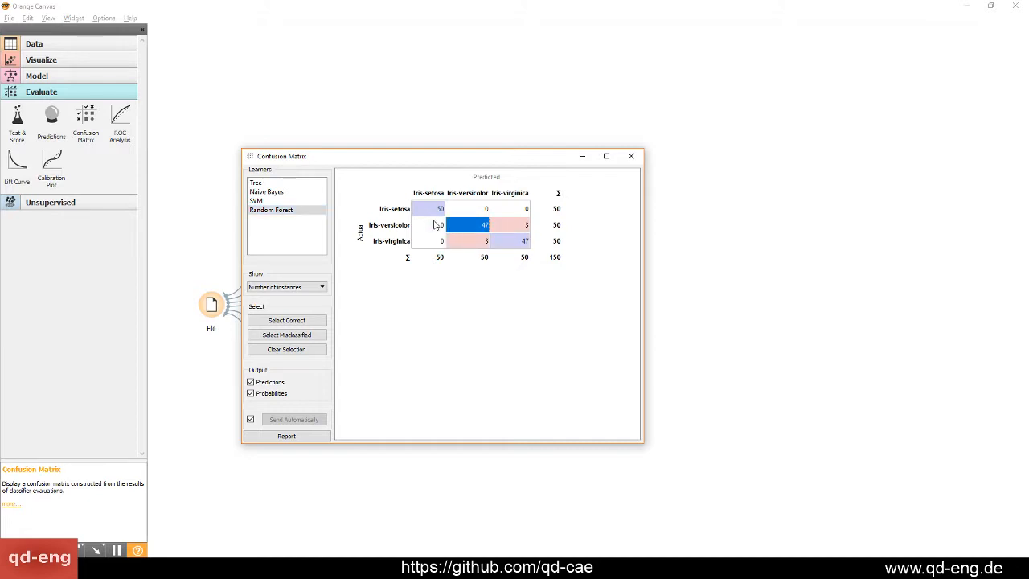
{"action": "left_click", "coordinate": [521, 226]}
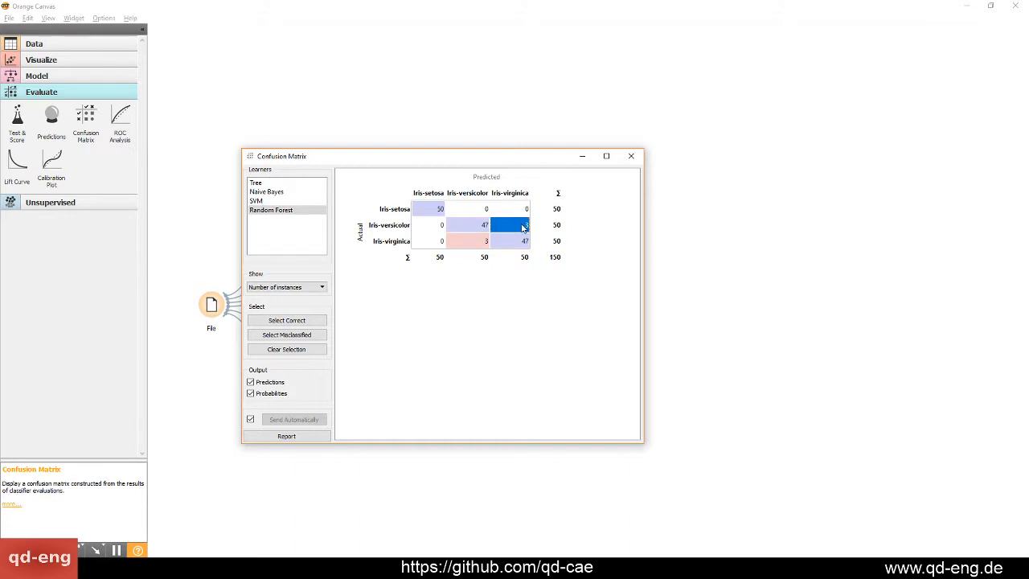
{"action": "left_click", "coordinate": [495, 256]}
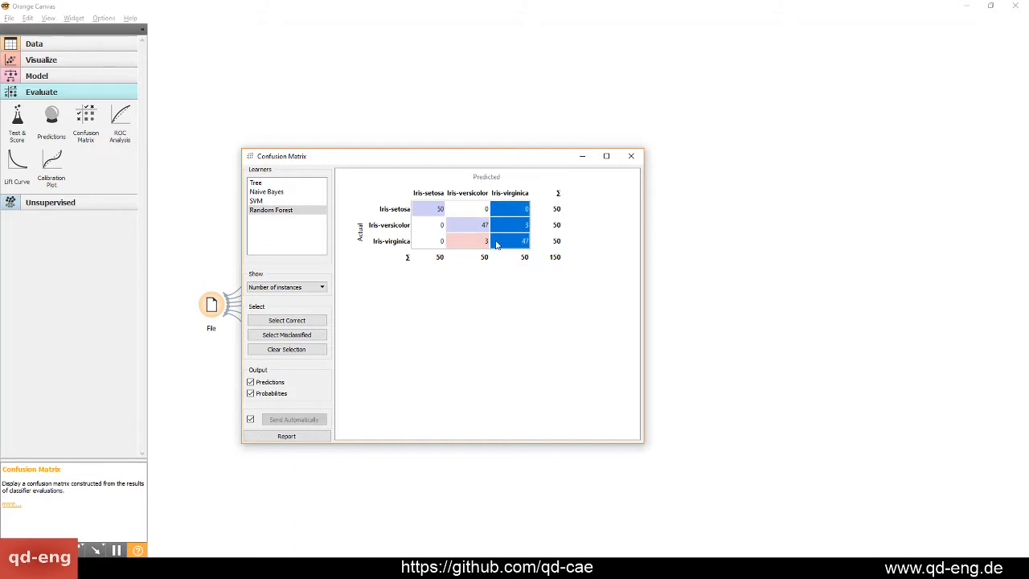
{"action": "left_click", "coordinate": [497, 245]}
{"action": "left_click", "coordinate": [535, 289]}
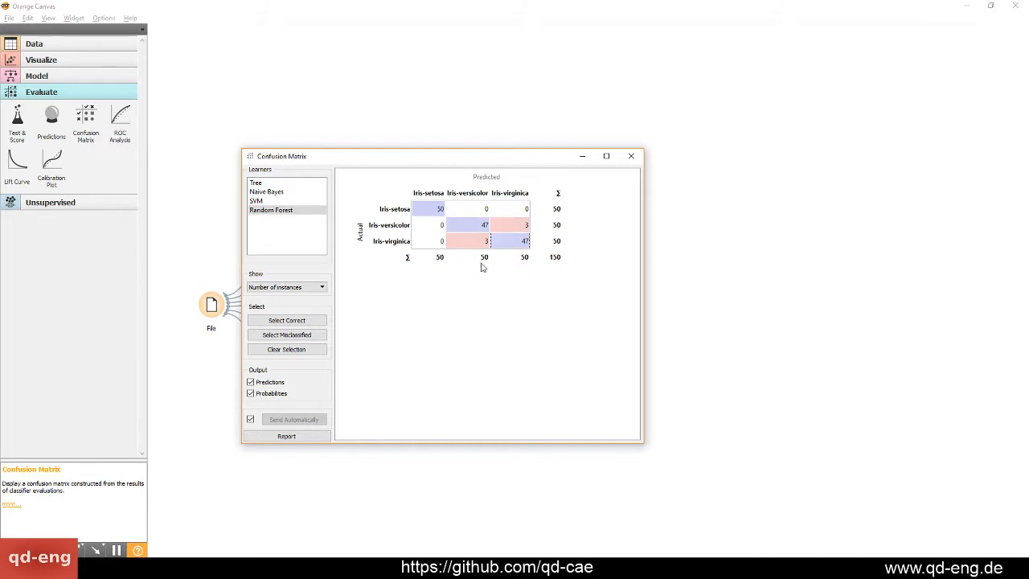
{"action": "left_click", "coordinate": [632, 156]}
Reopen the Confusion Matrix, inspect the two cells where Random Forest confuses Iris-versicolor and Iris-virginica, and close it
{"action": "double_click", "coordinate": [535, 278]}
{"action": "left_click", "coordinate": [459, 242]}
{"action": "left_click", "coordinate": [524, 225]}
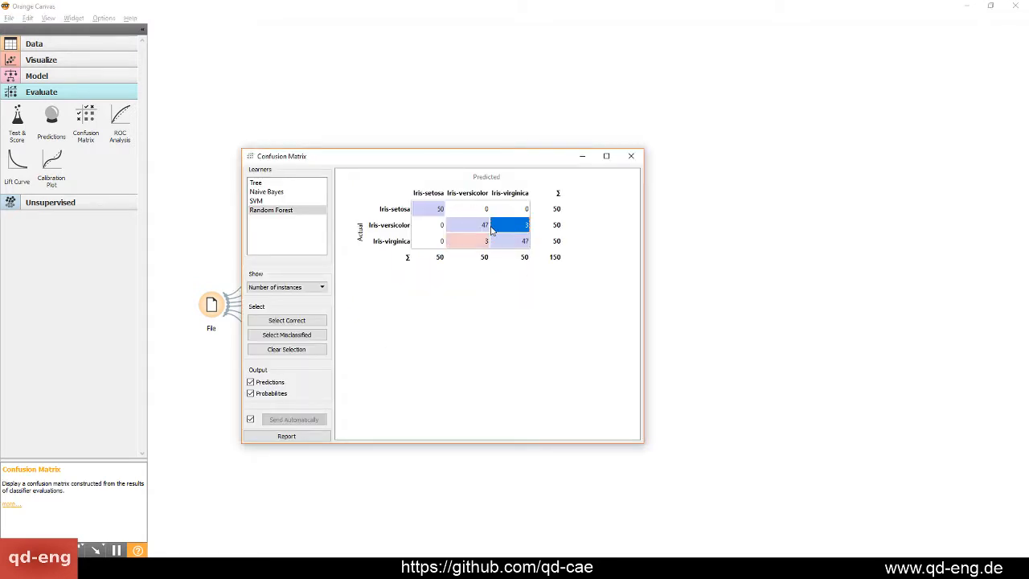
{"action": "left_click", "coordinate": [465, 242]}
{"action": "left_click", "coordinate": [525, 225]}
{"action": "left_click", "coordinate": [631, 156]}
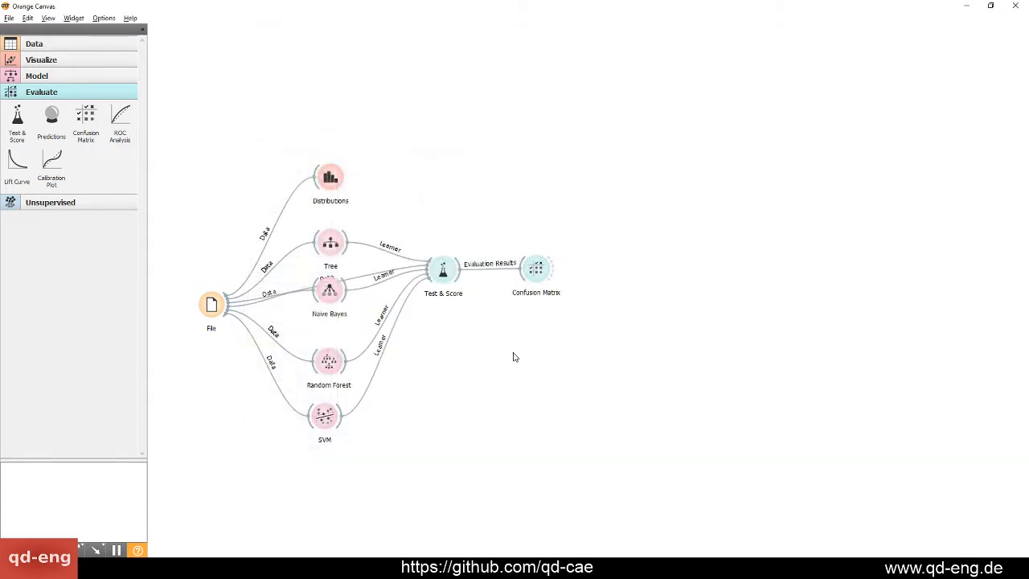
Show the unsupervised widgets and clear the canvas by deleting every widget except File, which is moved slightly up
{"action": "left_click", "coordinate": [113, 203]}
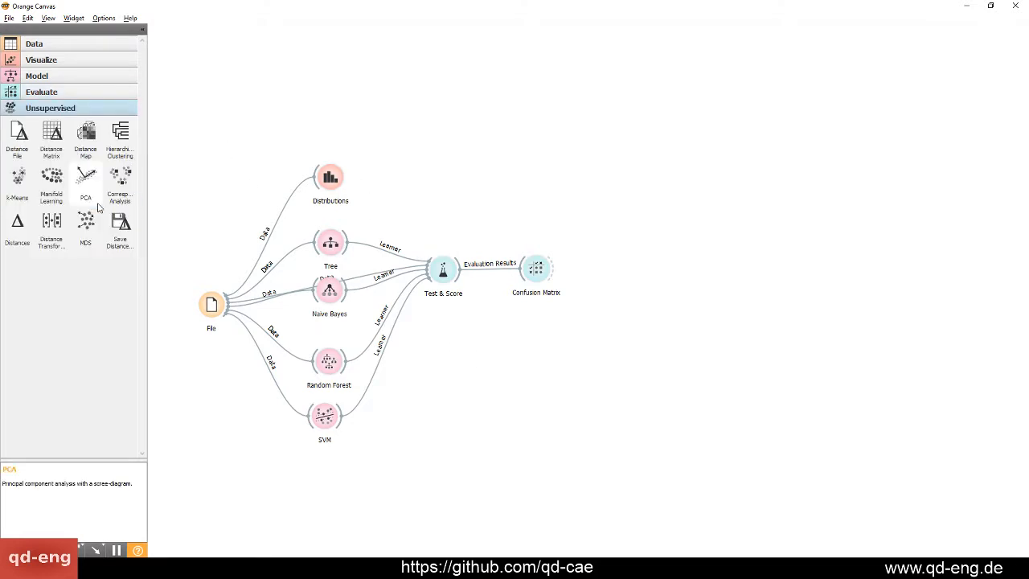
{"action": "left_click_drag", "start_coordinate": [211, 302], "coordinate": [216, 277]}
{"action": "left_click", "coordinate": [378, 393]}
{"action": "left_click_drag", "start_coordinate": [376, 459], "coordinate": [318, 118]}
{"action": "key", "text": "Delete"}
{"action": "left_click_drag", "start_coordinate": [419, 185], "coordinate": [476, 362]}
{"action": "key", "text": "Delete"}
{"action": "left_click_drag", "start_coordinate": [501, 202], "coordinate": [583, 363]}
{"action": "key", "text": "Delete"}
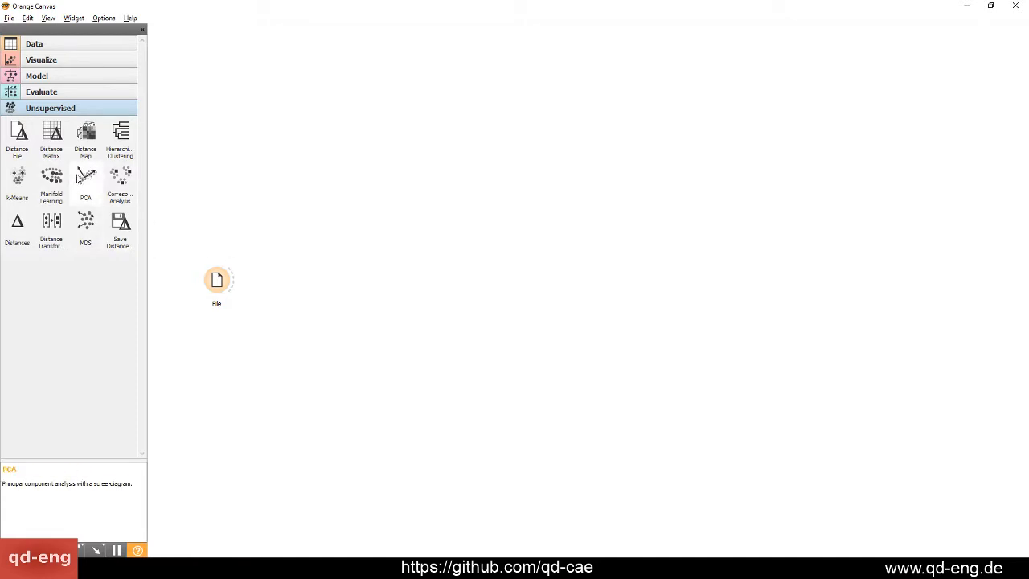
Switch to the browser and review the data table, introduction and scatterplot of Wikipedia's Iris flower data set article
{"action": "left_click", "coordinate": [278, 568]}
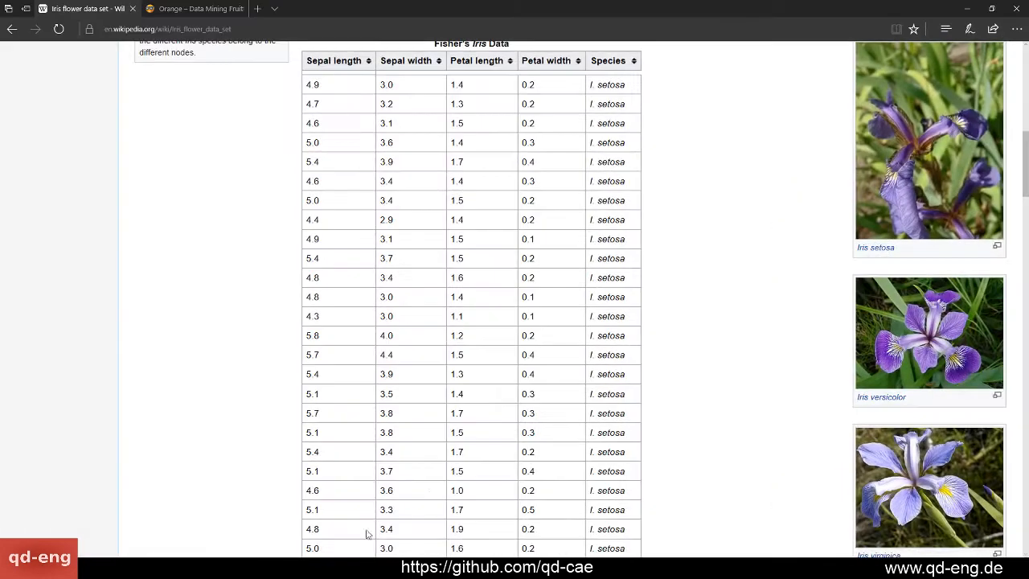
{"action": "scroll", "coordinate": [589, 263], "scroll_direction": "down", "scroll_amount": 5}
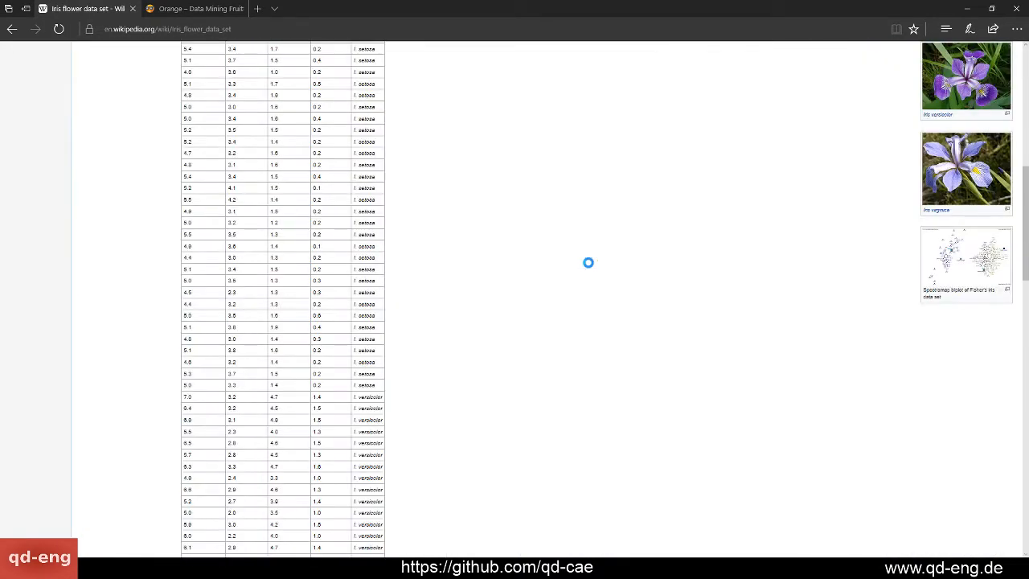
{"action": "scroll", "coordinate": [589, 262], "scroll_direction": "up", "scroll_amount": 5}
{"action": "scroll", "coordinate": [537, 329], "scroll_direction": "up", "scroll_amount": 10}
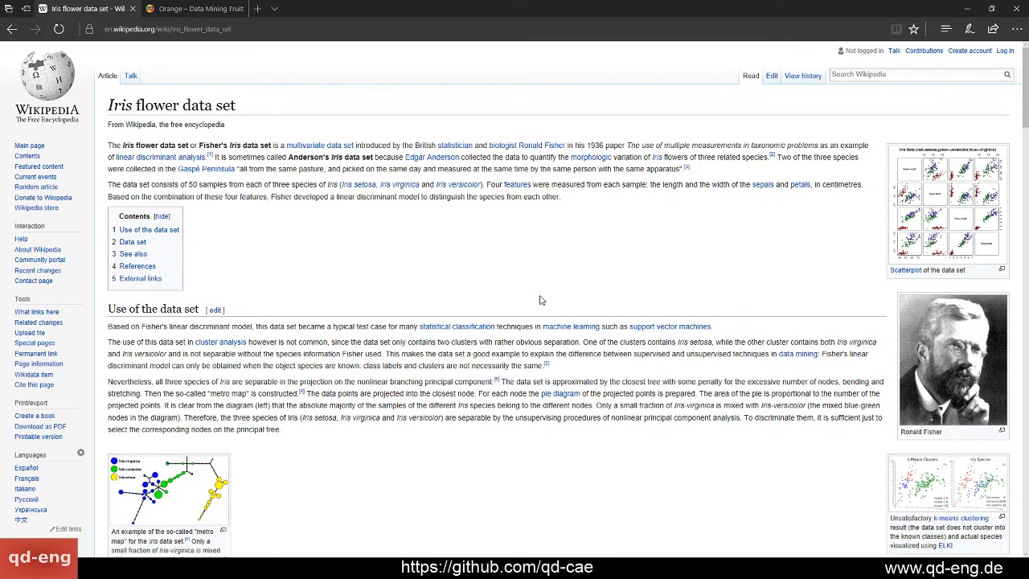
{"action": "left_click", "coordinate": [956, 210]}
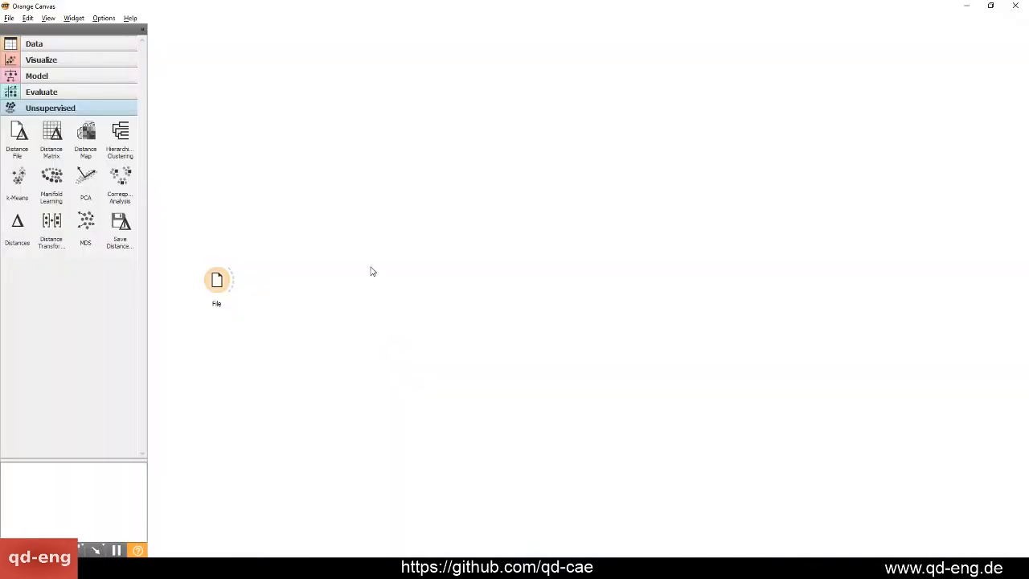
Move the File widget up and to the right on the empty canvas
{"action": "left_click_drag", "start_coordinate": [217, 280], "coordinate": [309, 216]}
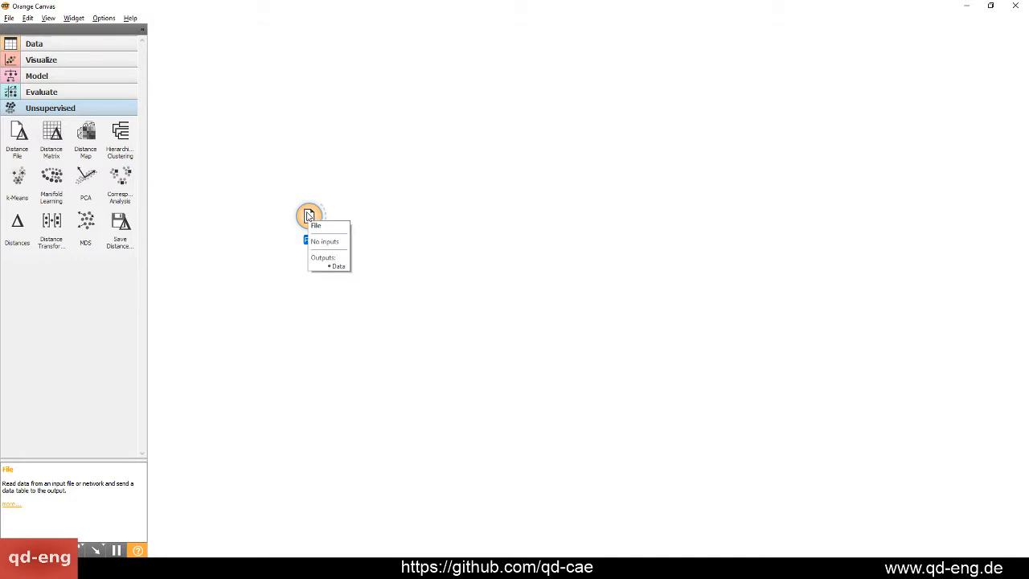
{"action": "left_click", "coordinate": [602, 269]}
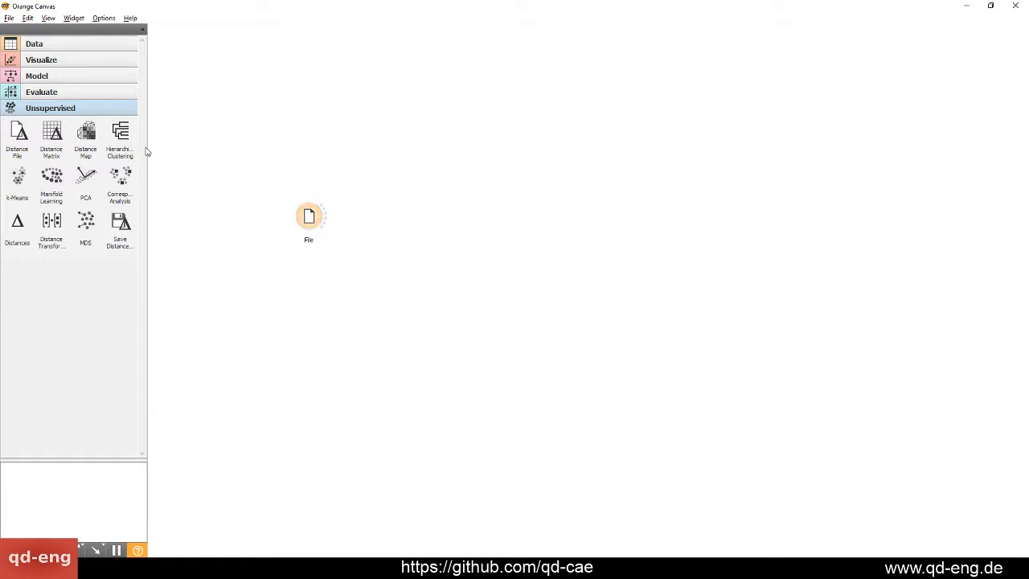
{"action": "mouse_move", "coordinate": [119, 134]}
{"action": "left_mouse_down"}
{"action": "mouse_move", "coordinate": [276, 208]}
{"action": "mouse_move", "coordinate": [122, 138]}
{"action": "left_mouse_up"}
{"action": "left_click_drag", "start_coordinate": [310, 218], "coordinate": [349, 239]}
{"action": "left_click", "coordinate": [373, 230]}
{"action": "left_click_drag", "start_coordinate": [234, 159], "coordinate": [349, 299]}
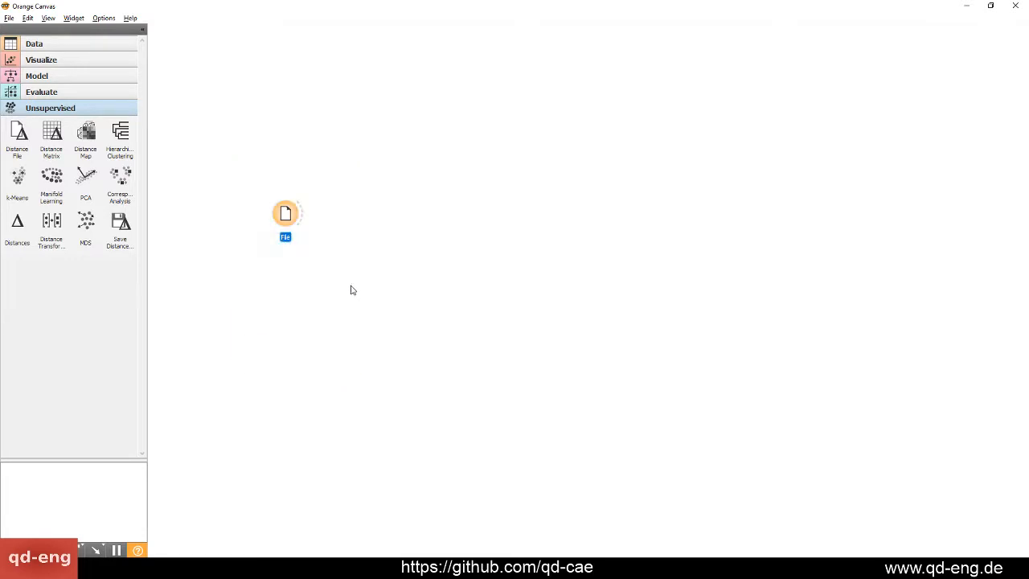
{"action": "left_click", "coordinate": [365, 310]}
{"action": "left_click_drag", "start_coordinate": [386, 329], "coordinate": [348, 297]}
{"action": "left_click", "coordinate": [223, 146]}
{"action": "left_click", "coordinate": [328, 274]}
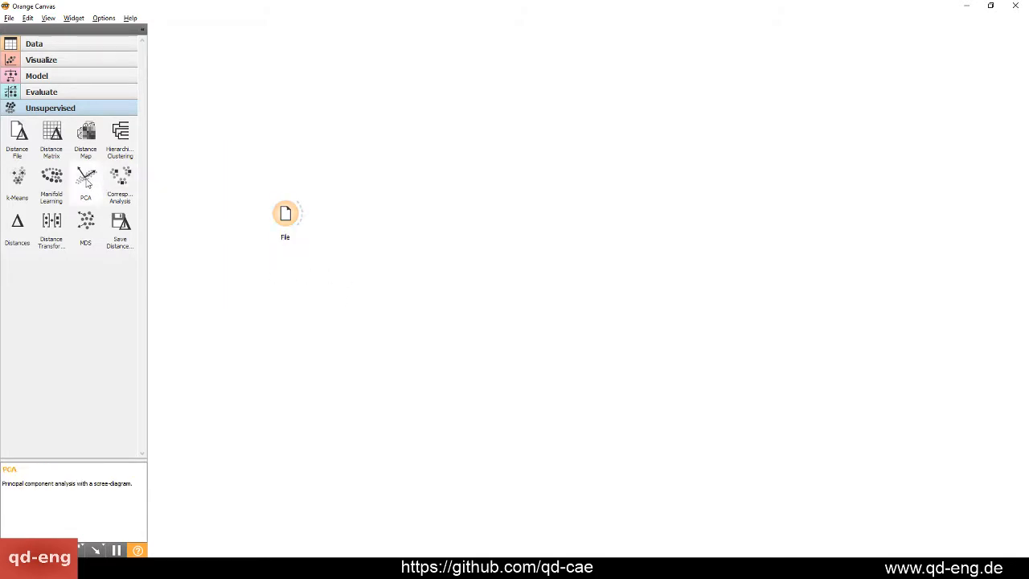
Add a PCA widget above and to the right of File, feed it the data, and shift File slightly left
{"action": "left_click", "coordinate": [86, 178]}
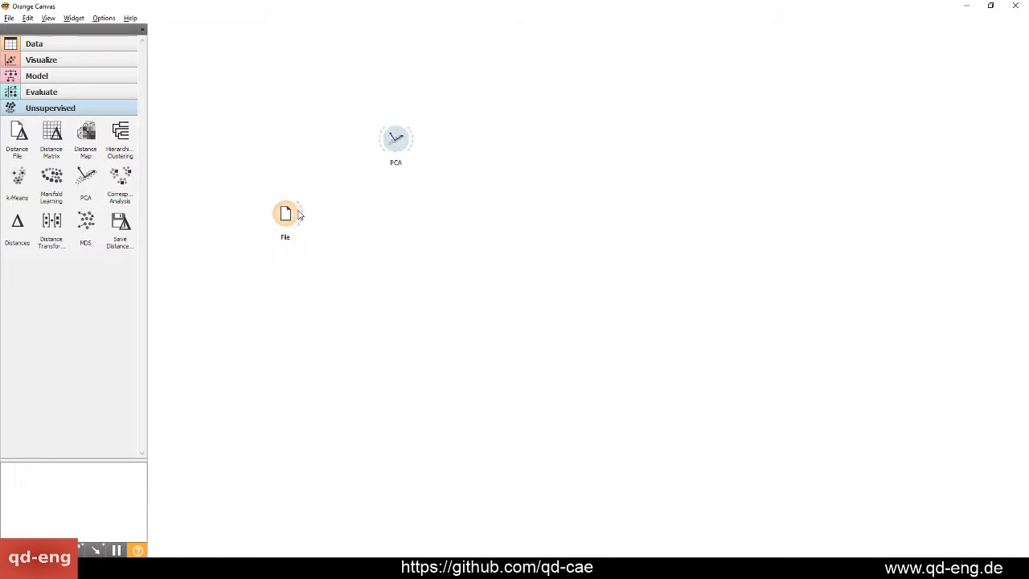
{"action": "mouse_move", "coordinate": [299, 213]}
{"action": "left_mouse_down"}
{"action": "mouse_move", "coordinate": [394, 140]}
{"action": "mouse_move", "coordinate": [372, 192]}
{"action": "mouse_move", "coordinate": [371, 176]}
{"action": "left_mouse_up"}
{"action": "left_click", "coordinate": [390, 216]}
{"action": "left_click", "coordinate": [395, 205]}
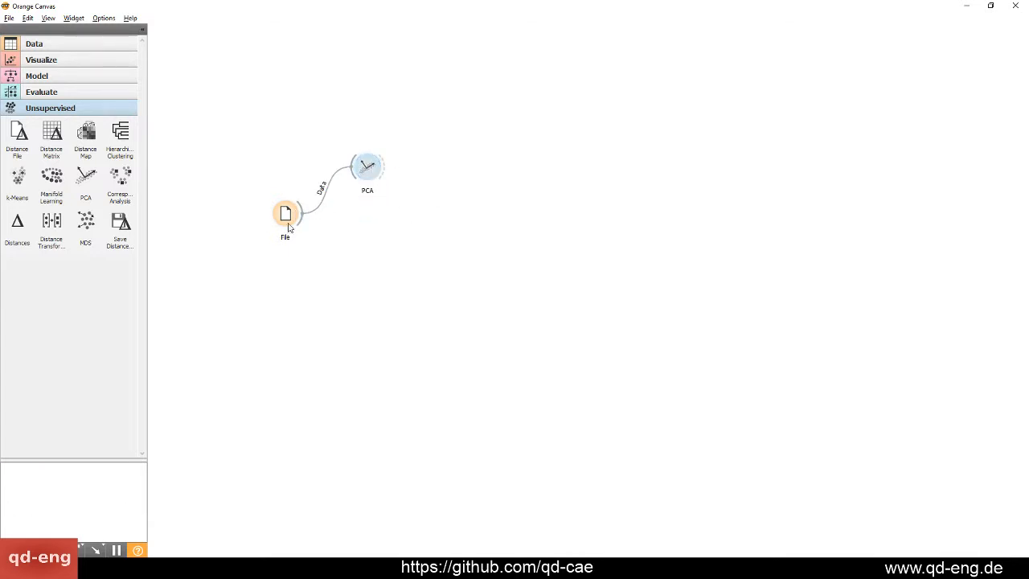
{"action": "left_click_drag", "start_coordinate": [286, 221], "coordinate": [261, 229]}
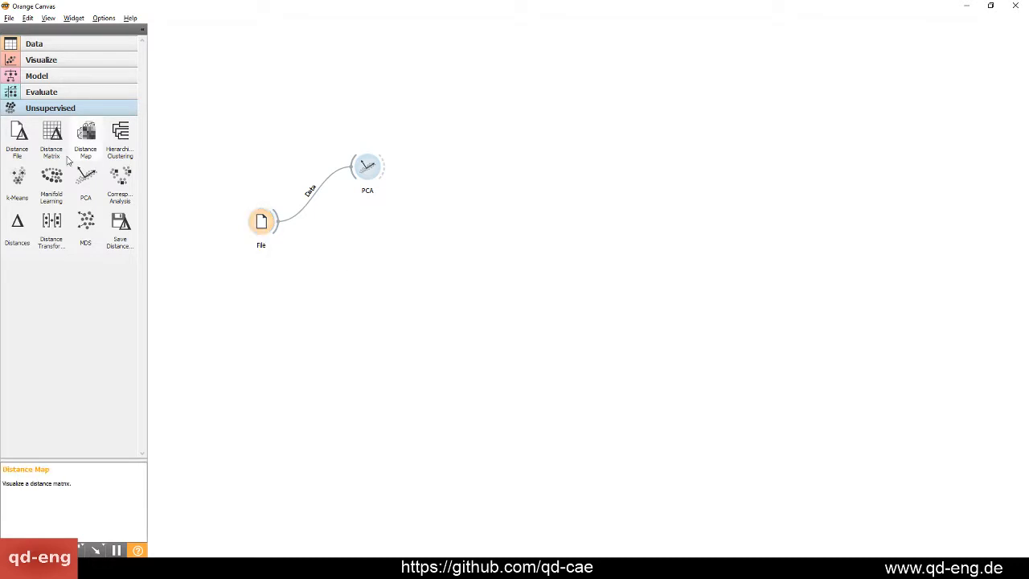
Add a Scatter Plot widget beyond PCA and link PCA's Transformed data to its Data input
{"action": "left_click", "coordinate": [34, 57]}
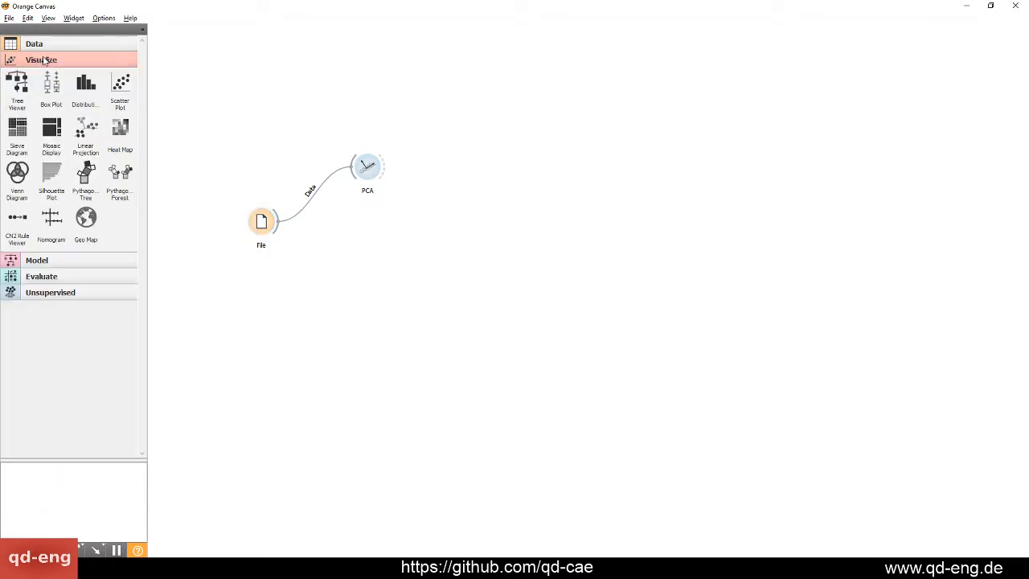
{"action": "left_click_drag", "start_coordinate": [121, 83], "coordinate": [469, 124]}
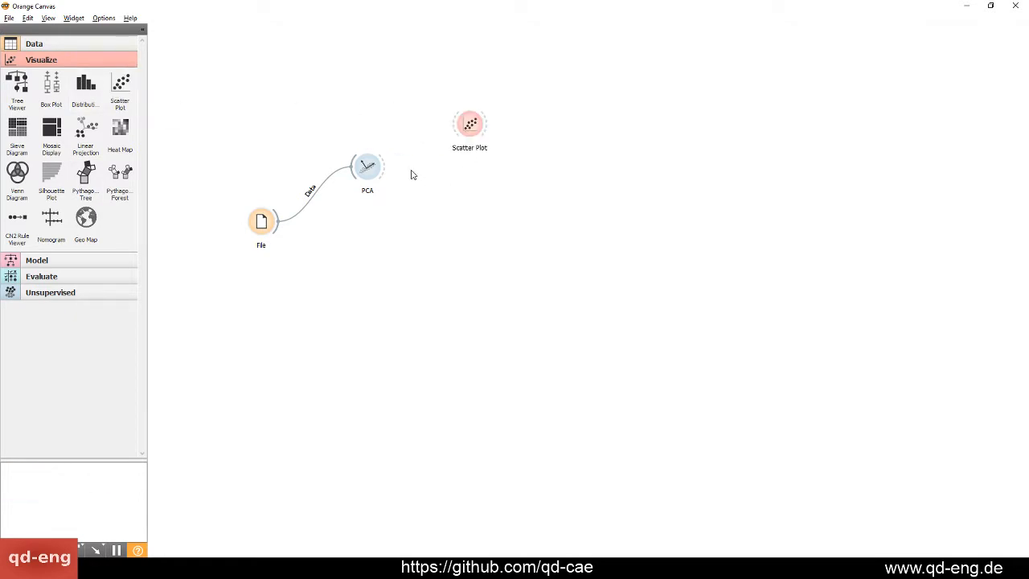
{"action": "left_click_drag", "start_coordinate": [389, 166], "coordinate": [470, 124]}
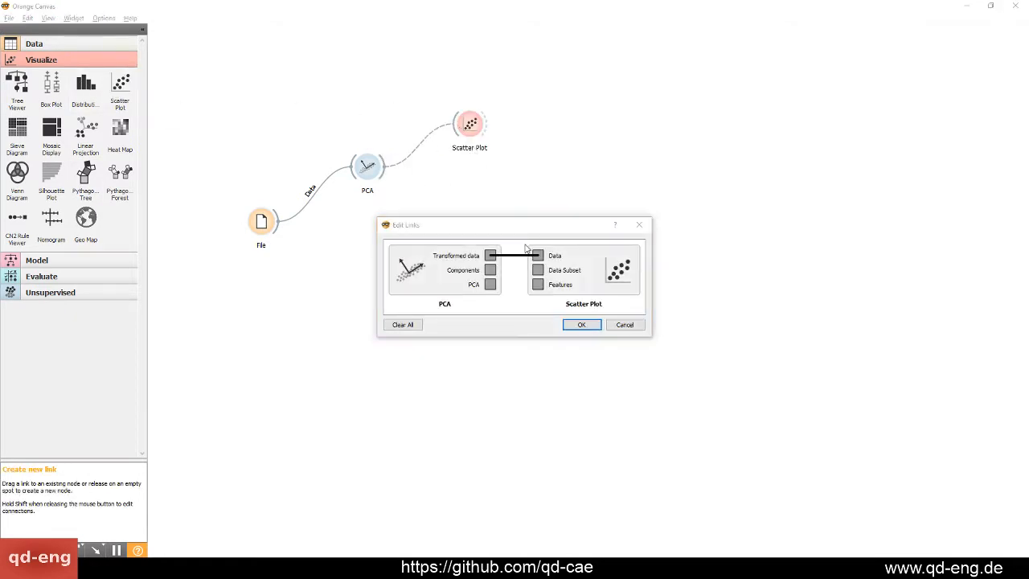
{"action": "left_click", "coordinate": [577, 325]}
Open the Scatter Plot maximized and check that its axes show the principal components PC1 and PC2
{"action": "double_click", "coordinate": [470, 125]}
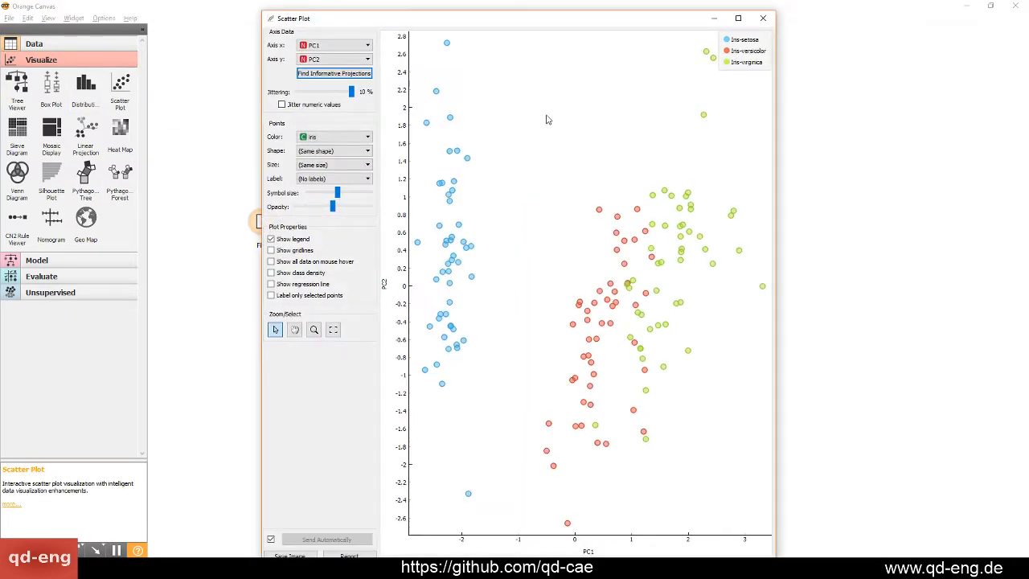
{"action": "double_click", "coordinate": [494, 21]}
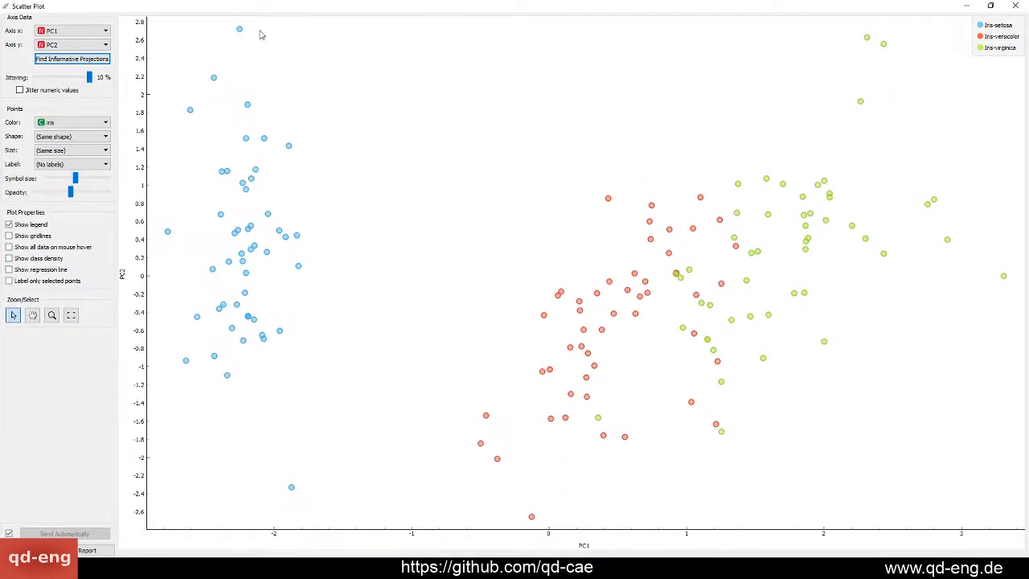
{"action": "left_click", "coordinate": [70, 32]}
{"action": "left_click", "coordinate": [69, 33]}
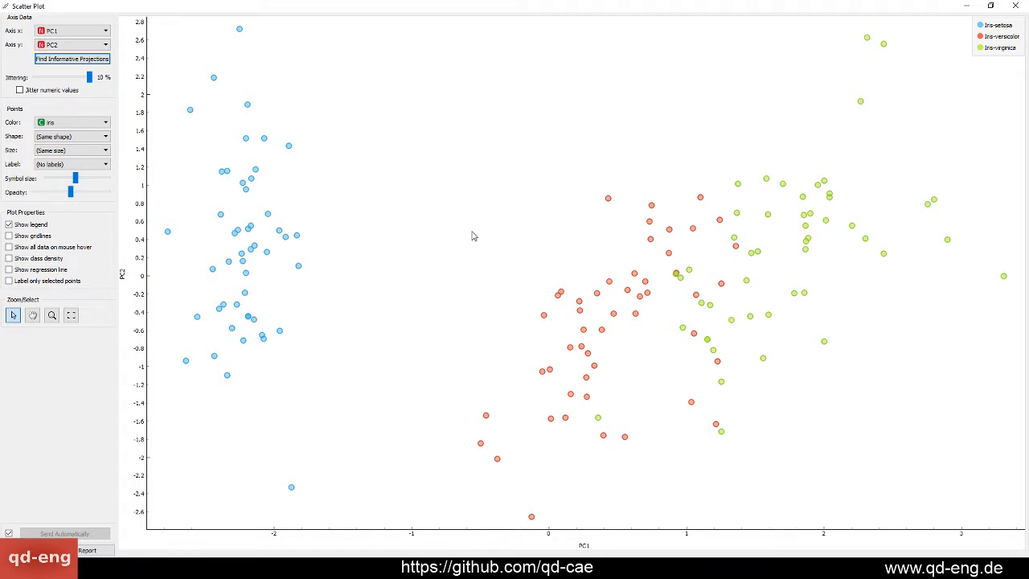
Close the Scatter Plot and add an MDS widget directly below PCA, fed with the data from File
{"action": "left_click", "coordinate": [1015, 6]}
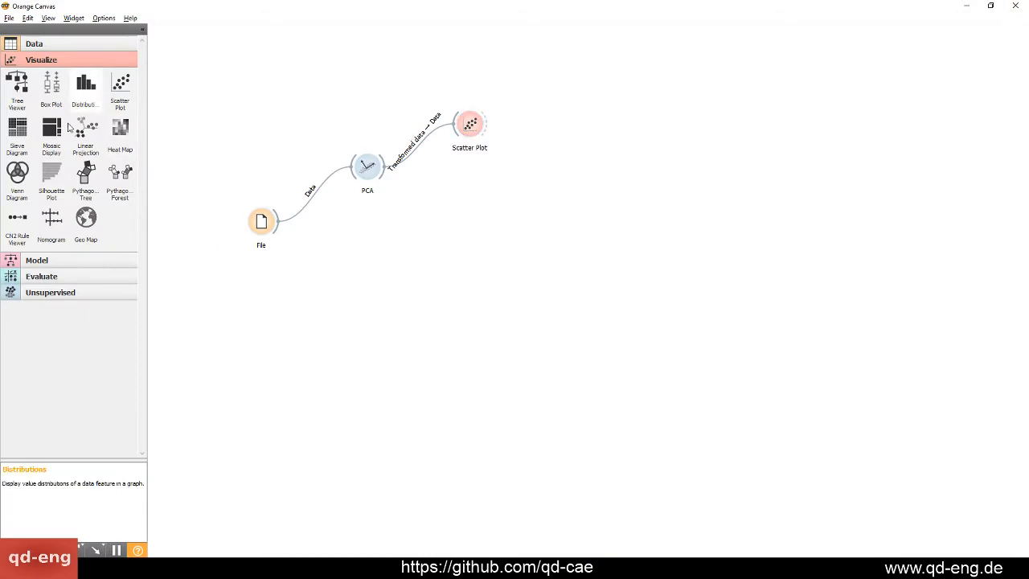
{"action": "left_click", "coordinate": [53, 291]}
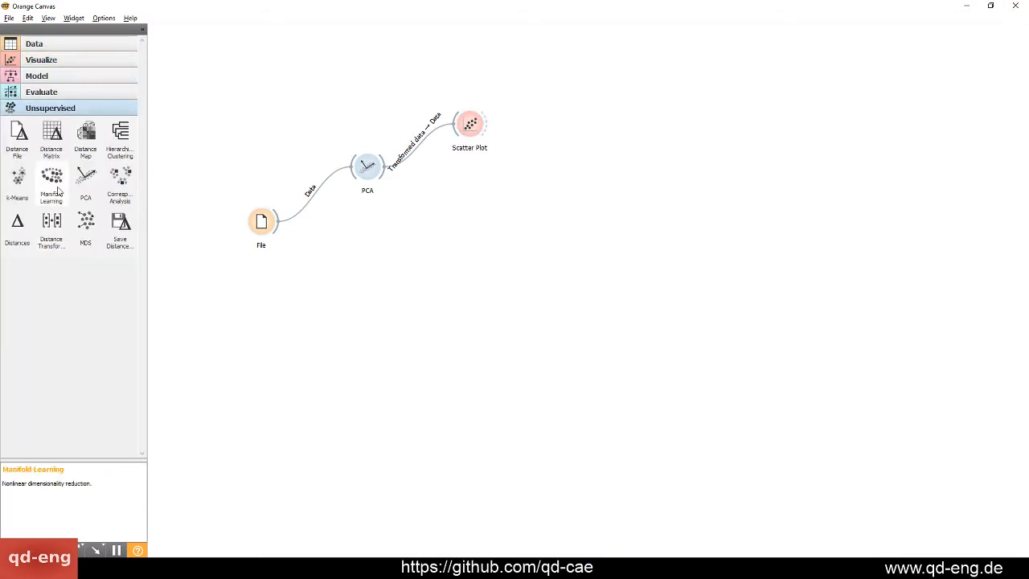
{"action": "left_click_drag", "start_coordinate": [85, 235], "coordinate": [392, 236]}
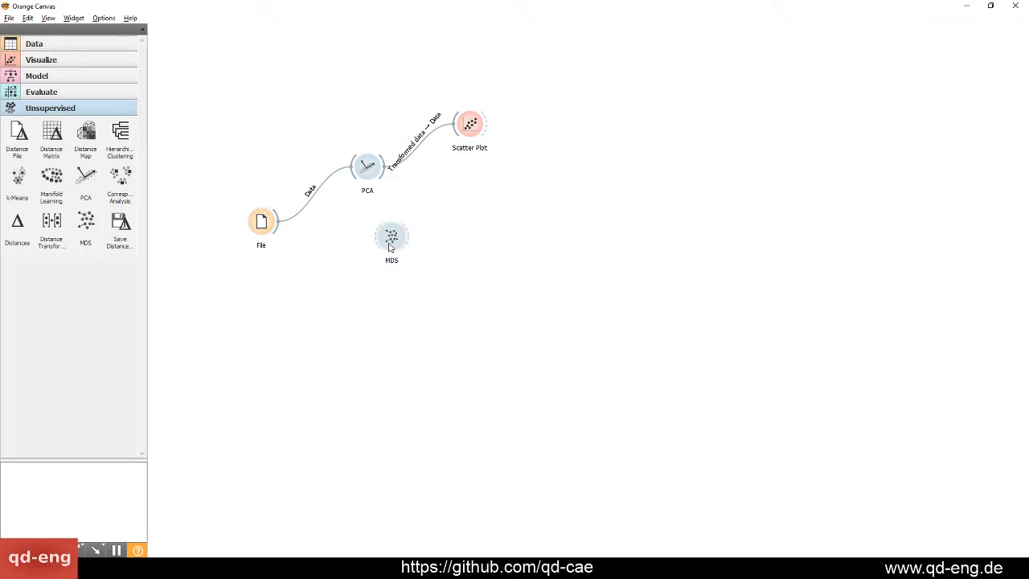
{"action": "left_click_drag", "start_coordinate": [279, 231], "coordinate": [366, 235]}
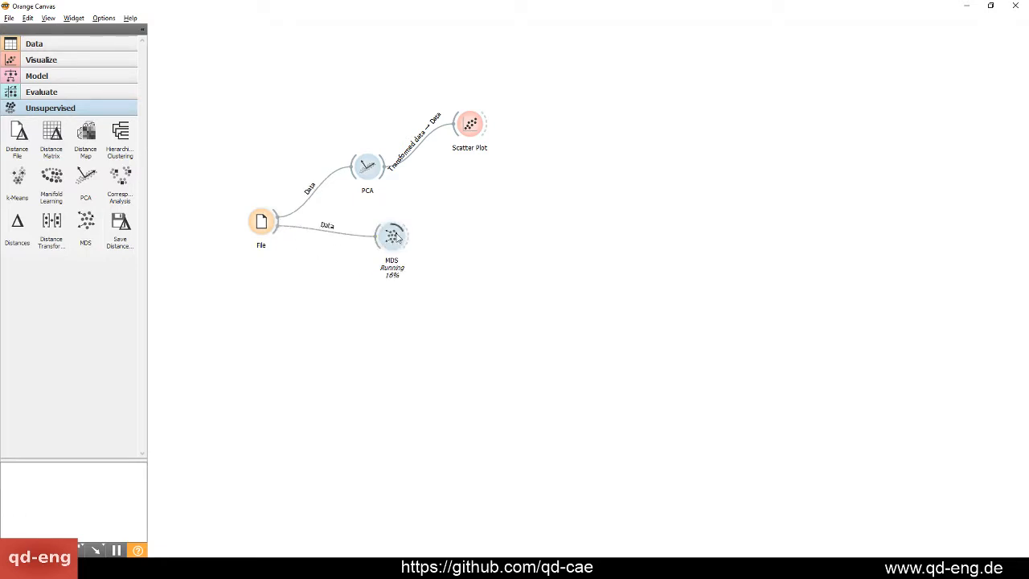
{"action": "left_click", "coordinate": [366, 235]}
Open the MDS widget maximized, examine how the Iris classes separate in its projection, and close it
{"action": "double_click", "coordinate": [365, 235]}
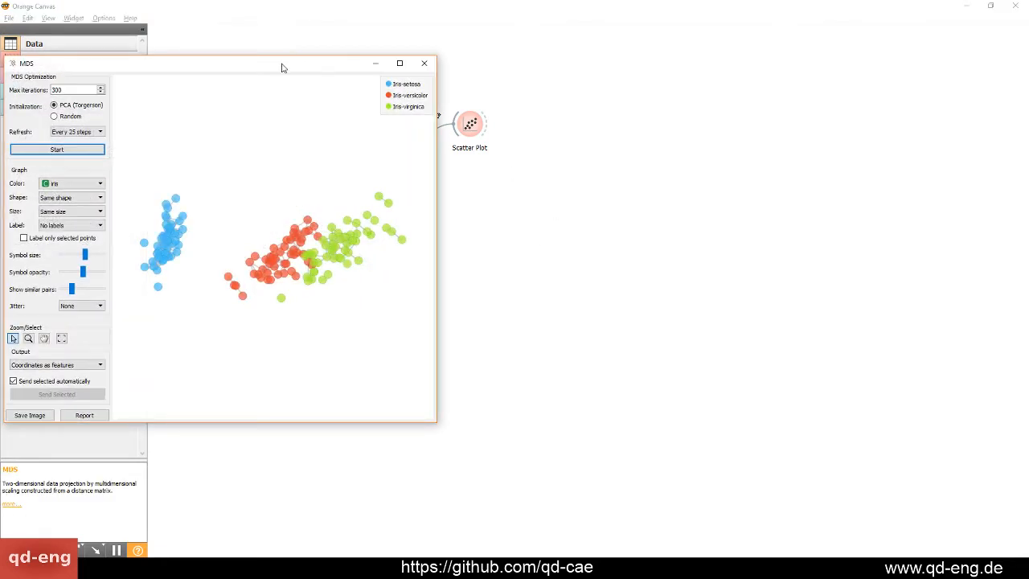
{"action": "left_click_drag", "start_coordinate": [282, 67], "coordinate": [552, 94]}
{"action": "double_click", "coordinate": [551, 94]}
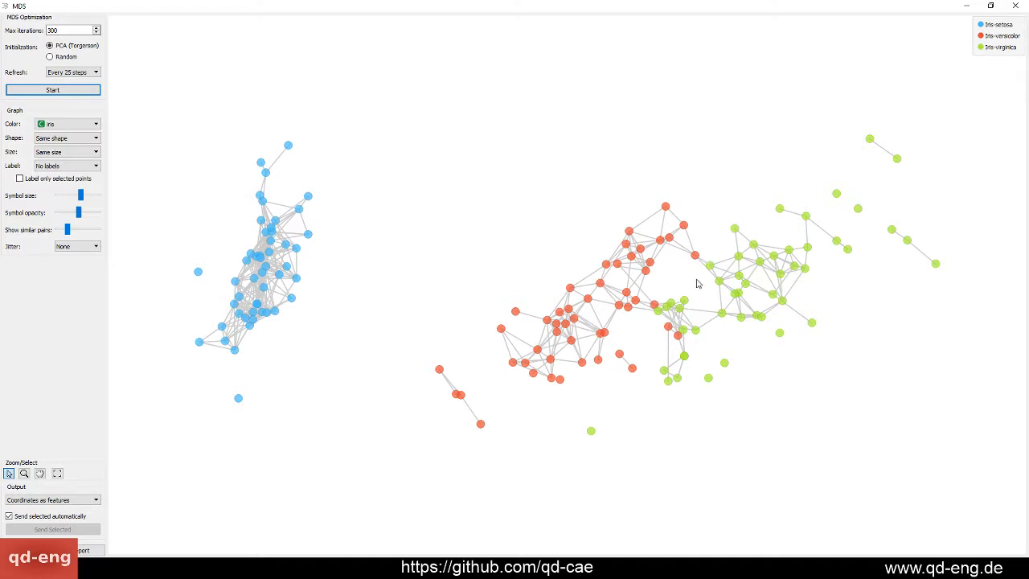
{"action": "left_click_drag", "start_coordinate": [633, 4], "coordinate": [525, 66]}
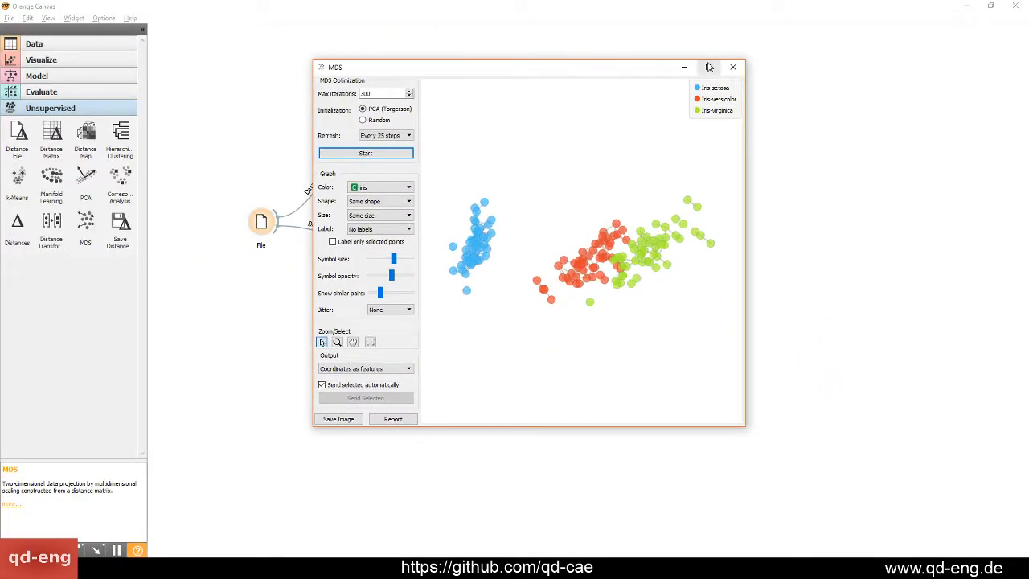
{"action": "left_click", "coordinate": [732, 67]}
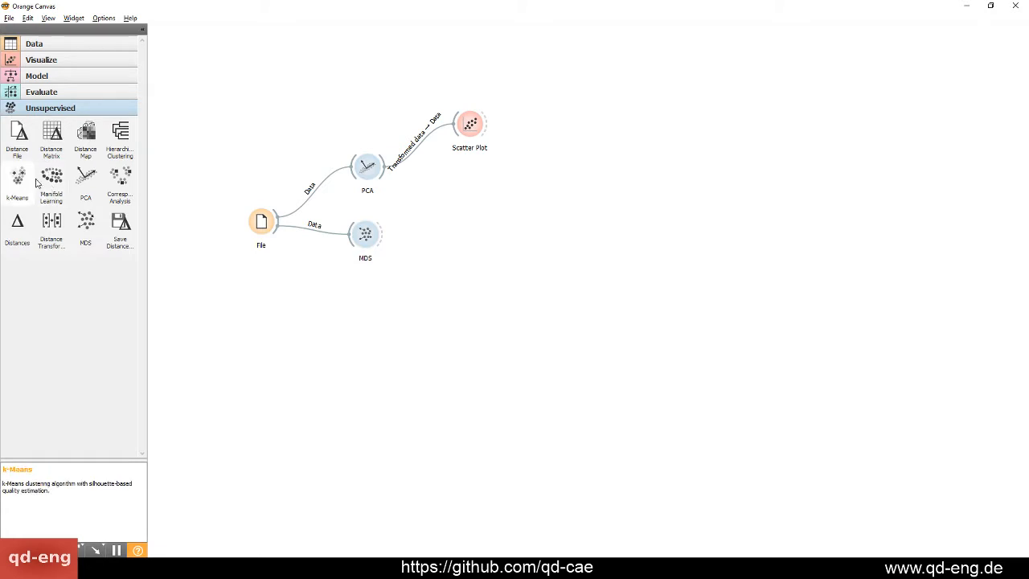
Add a Manifold Learning widget below MDS, feed it File's data, and review its available methods, keeping t-SNE
{"action": "left_click_drag", "start_coordinate": [51, 179], "coordinate": [410, 300]}
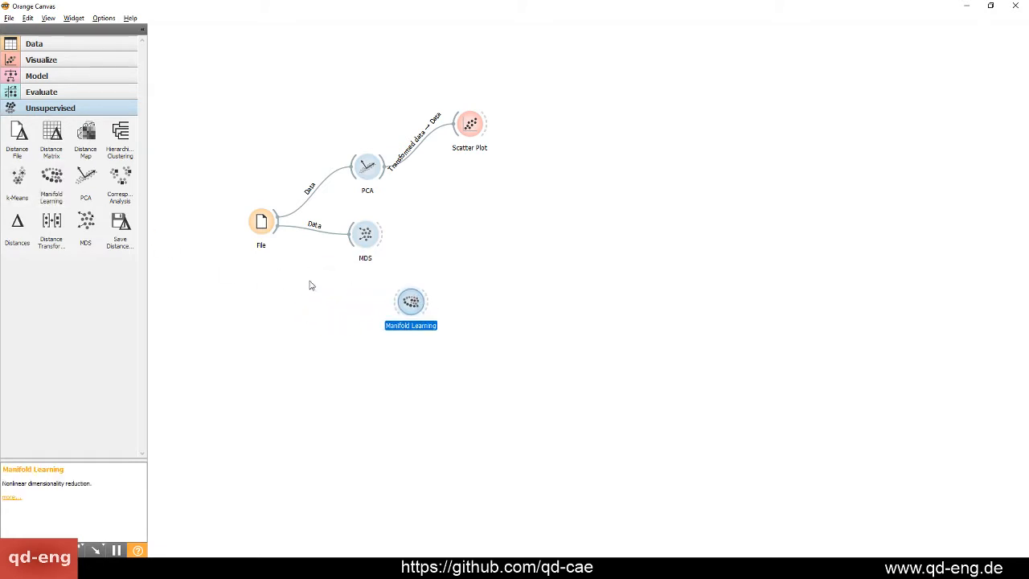
{"action": "left_click_drag", "start_coordinate": [278, 232], "coordinate": [410, 302]}
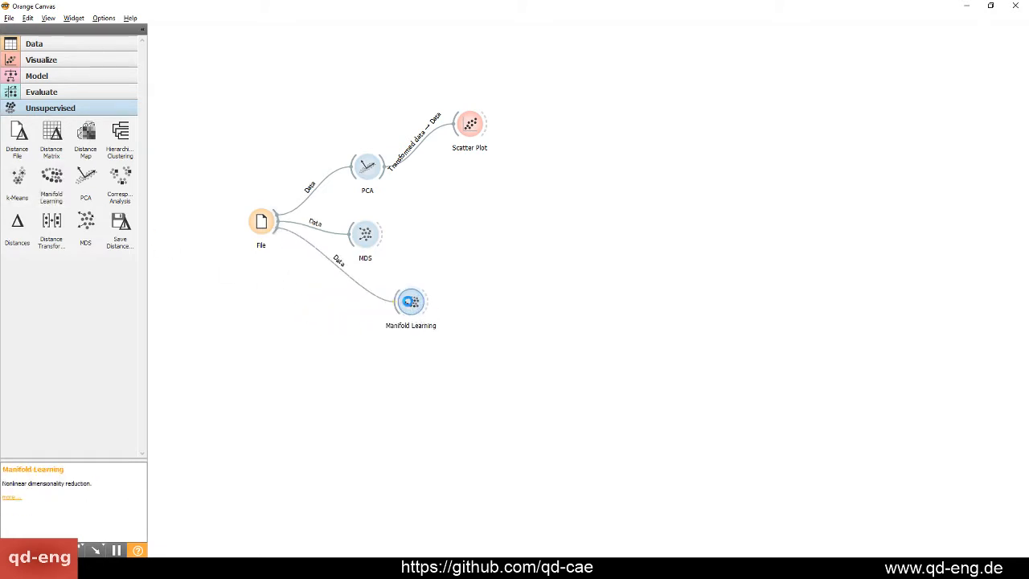
{"action": "double_click", "coordinate": [410, 302]}
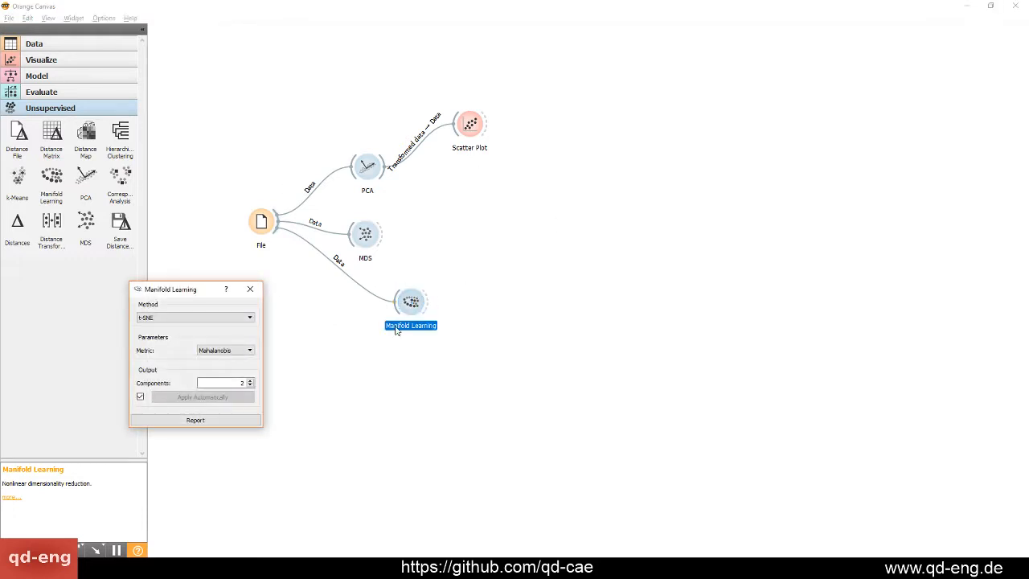
{"action": "left_click", "coordinate": [213, 318]}
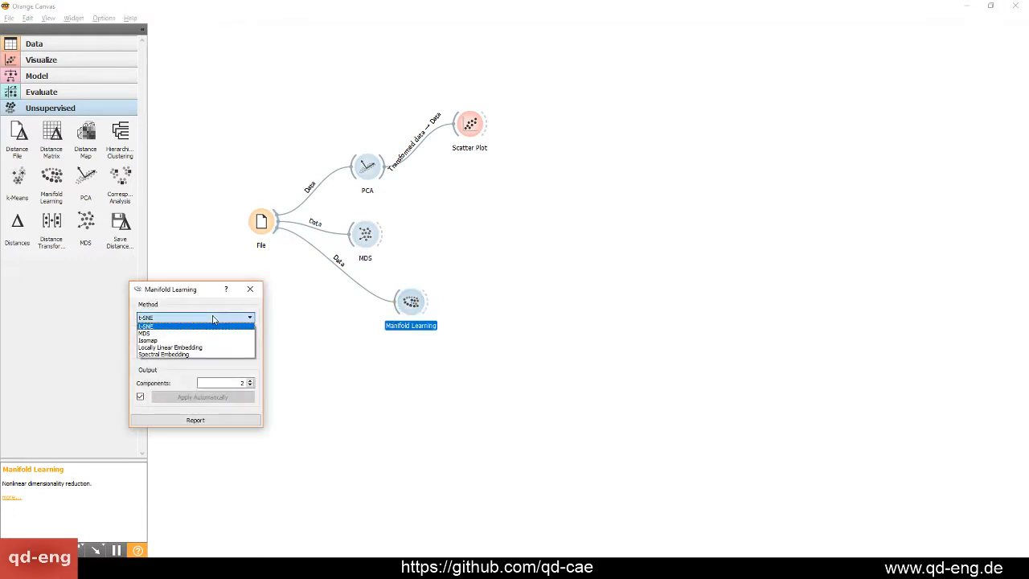
{"action": "left_click", "coordinate": [213, 319]}
{"action": "left_click", "coordinate": [250, 289]}
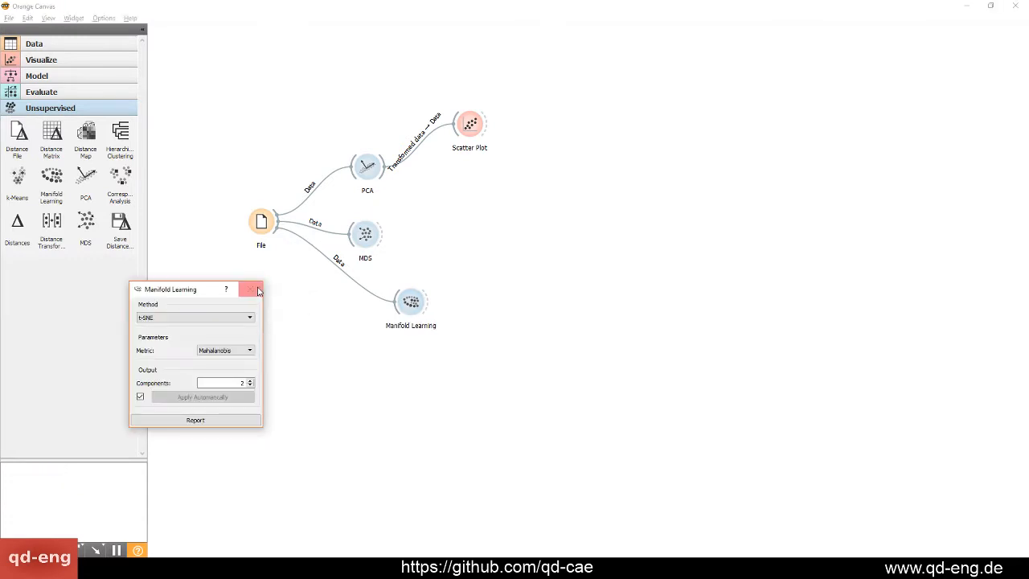
{"action": "left_click", "coordinate": [250, 289]}
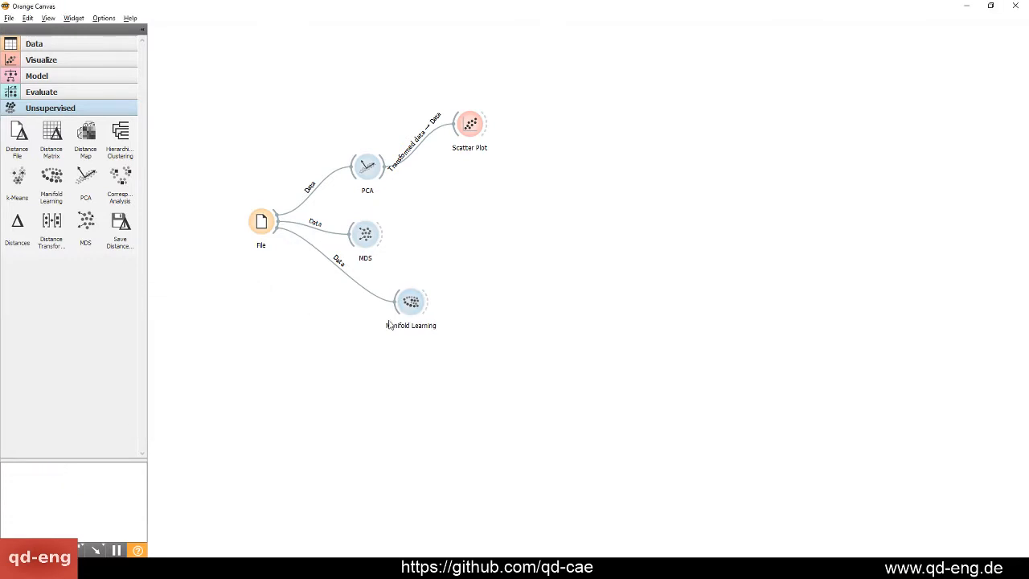
Recheck the Manifold Learning settings and align the widget beneath MDS on the canvas
{"action": "double_click", "coordinate": [411, 301]}
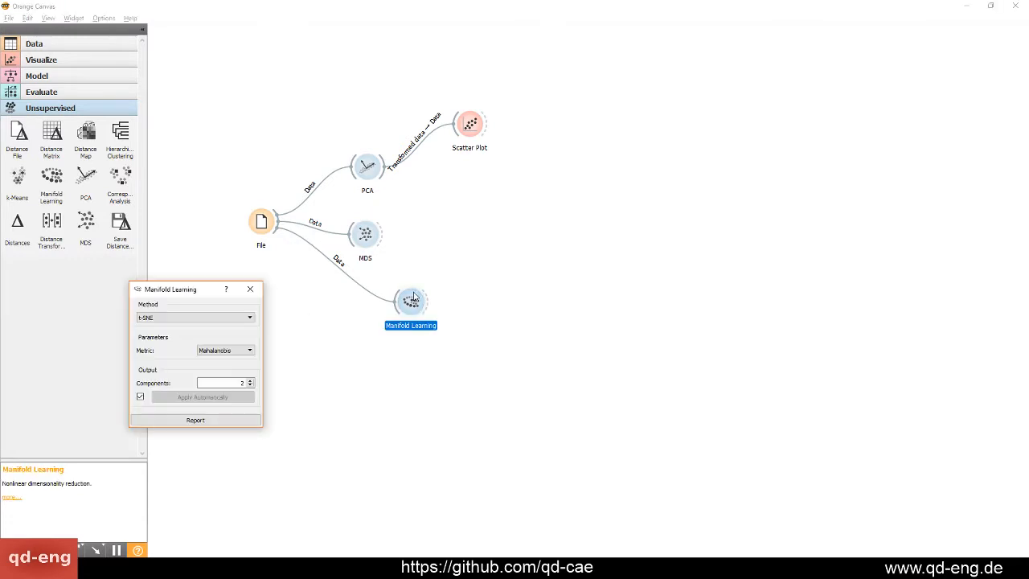
{"action": "left_click", "coordinate": [250, 290]}
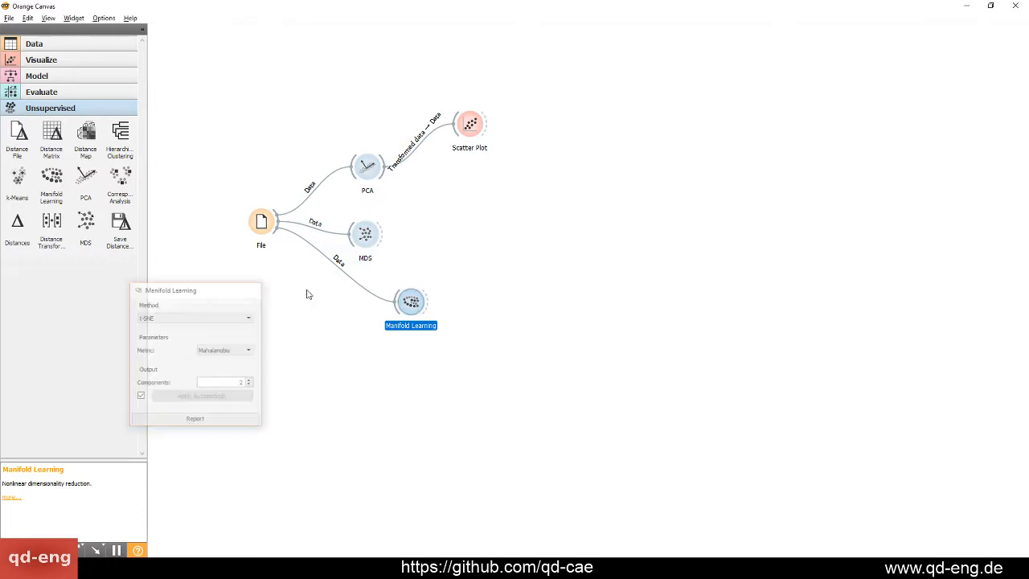
{"action": "left_click_drag", "start_coordinate": [406, 306], "coordinate": [356, 303]}
{"action": "left_click", "coordinate": [440, 281]}
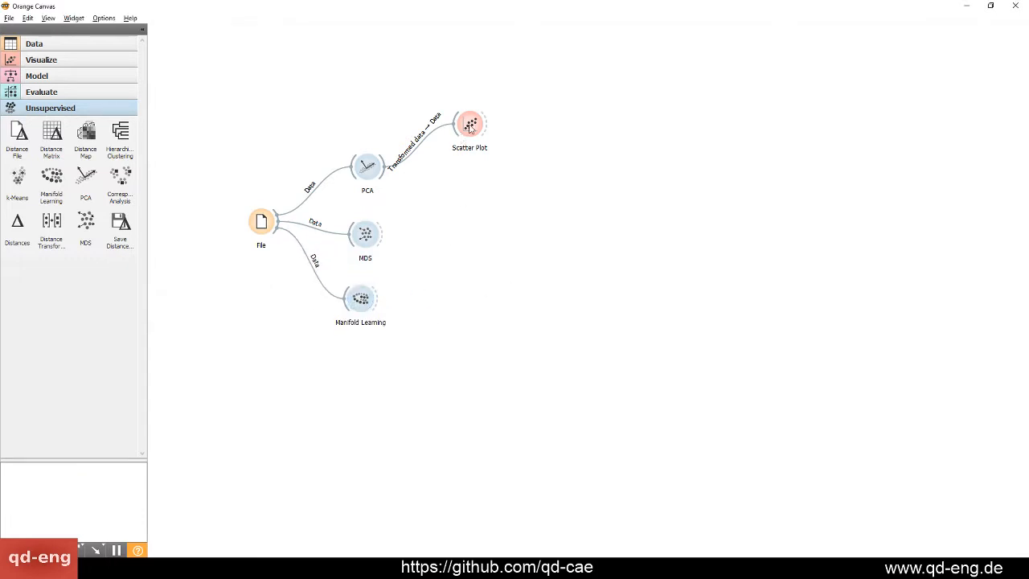
Replace the Scatter Plot attached to PCA with a new one that receives Manifold Learning's Transformed data
{"action": "left_click_drag", "start_coordinate": [470, 127], "coordinate": [494, 248]}
{"action": "key", "text": "Delete"}
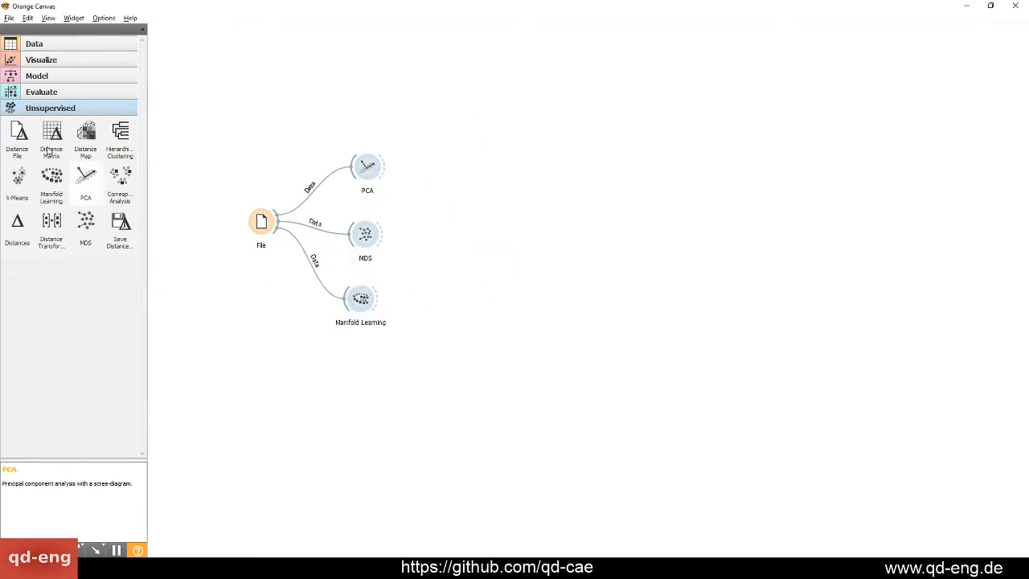
{"action": "left_click", "coordinate": [48, 62]}
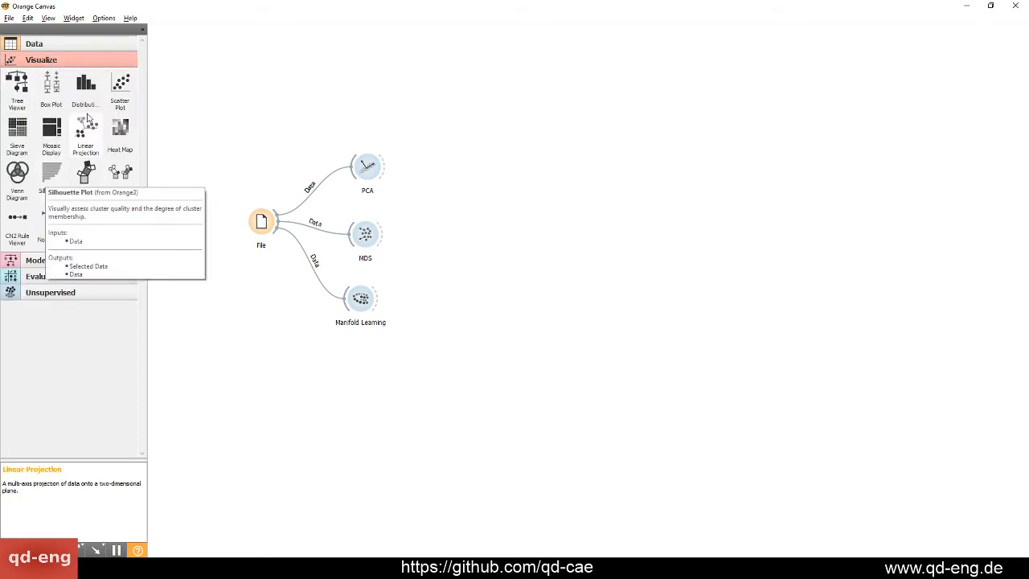
{"action": "left_click_drag", "start_coordinate": [112, 88], "coordinate": [444, 267]}
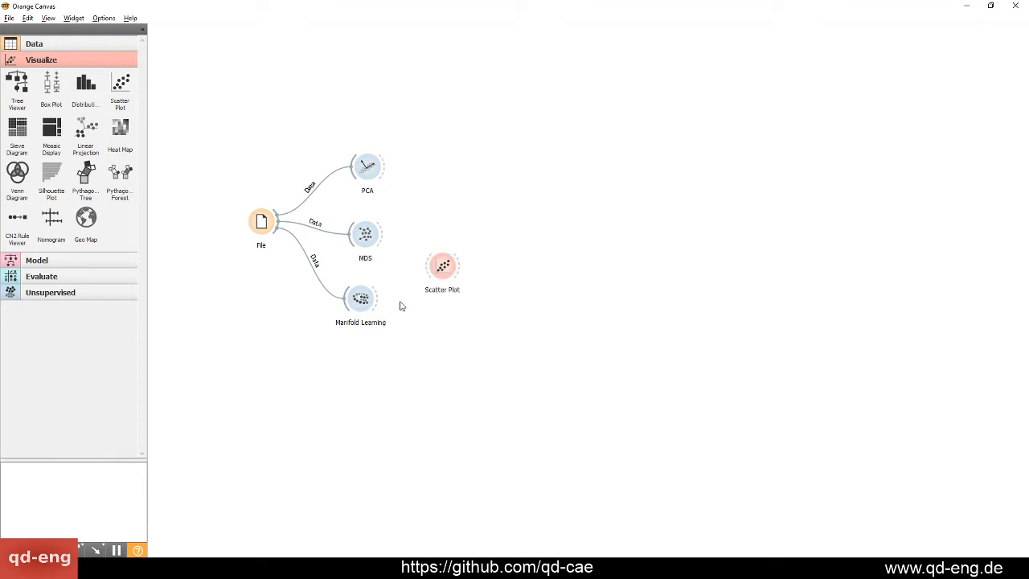
{"action": "left_click_drag", "start_coordinate": [376, 304], "coordinate": [477, 281]}
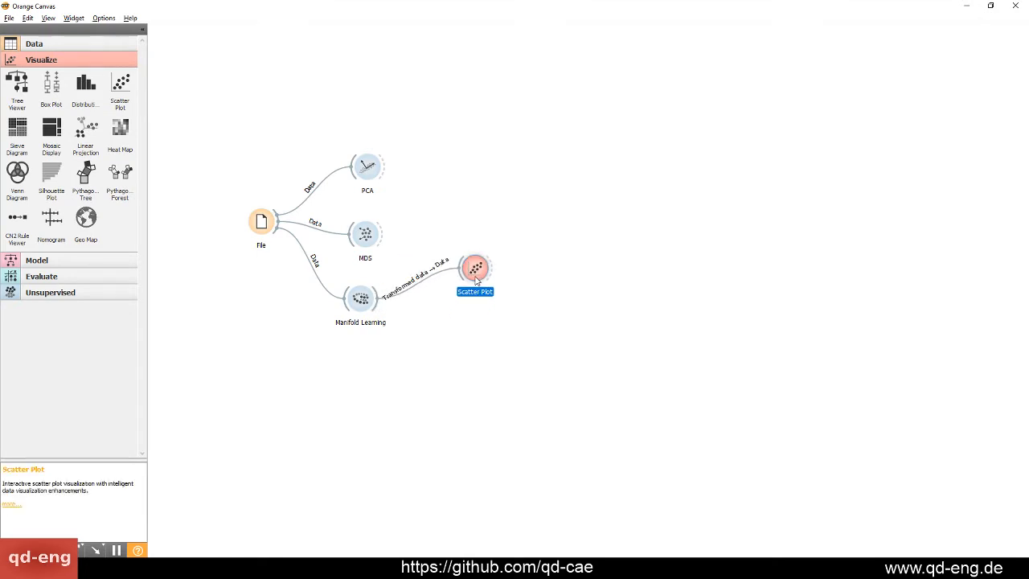
Examine the t-SNE embedding and axis variables in the Scatter Plot, close it, and move the widget slightly up
{"action": "double_click", "coordinate": [476, 274]}
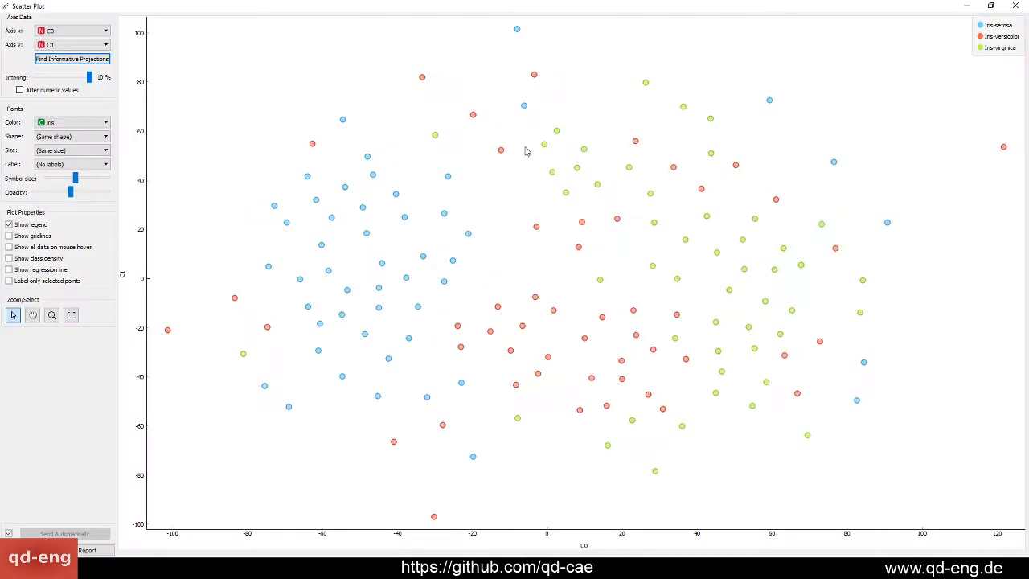
{"action": "left_click_drag", "start_coordinate": [620, 8], "coordinate": [590, 53]}
{"action": "left_click", "coordinate": [392, 81]}
{"action": "left_click", "coordinate": [392, 83]}
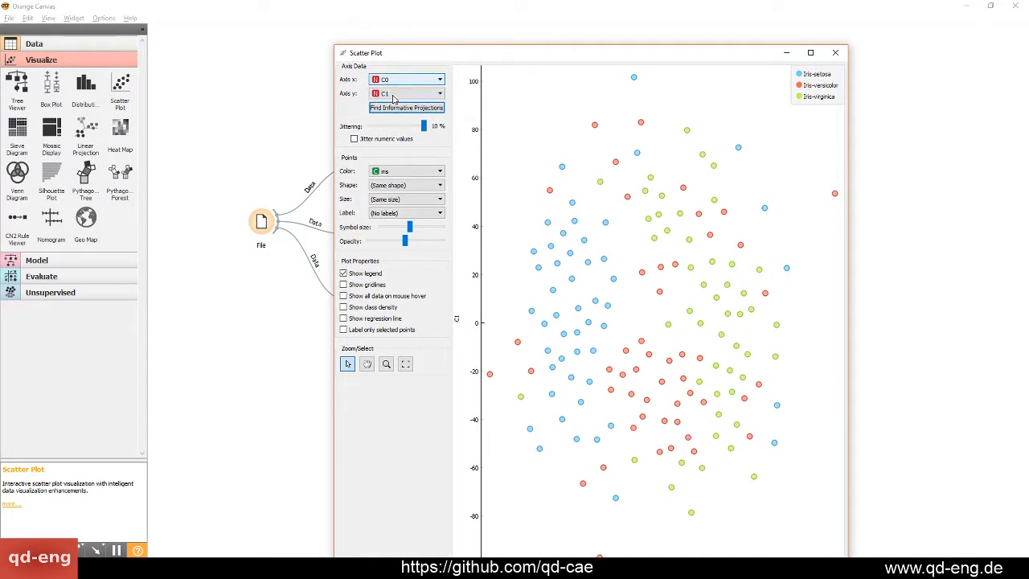
{"action": "left_click", "coordinate": [392, 94]}
{"action": "left_click", "coordinate": [394, 96]}
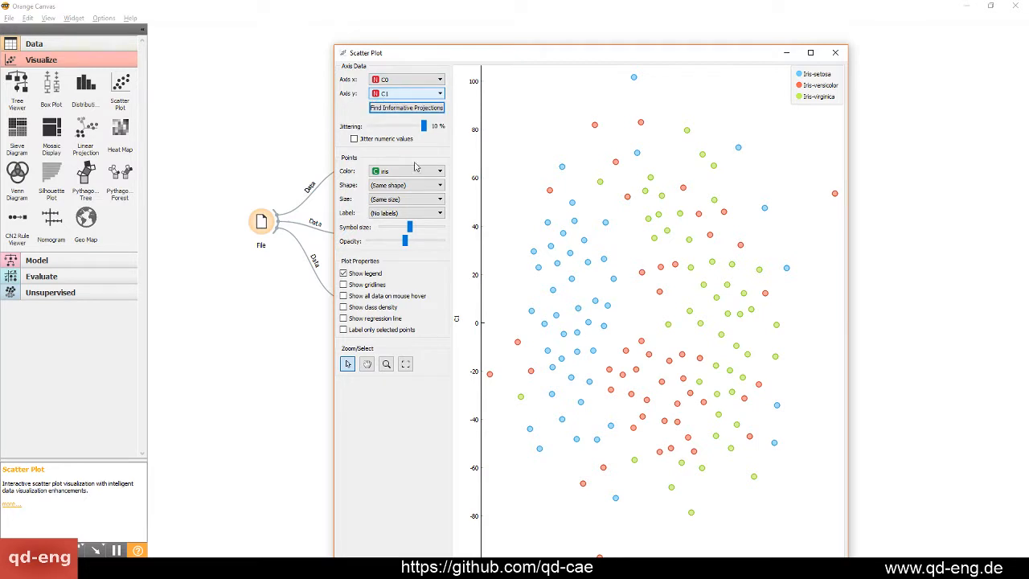
{"action": "left_click", "coordinate": [835, 52]}
{"action": "left_click_drag", "start_coordinate": [475, 267], "coordinate": [487, 241]}
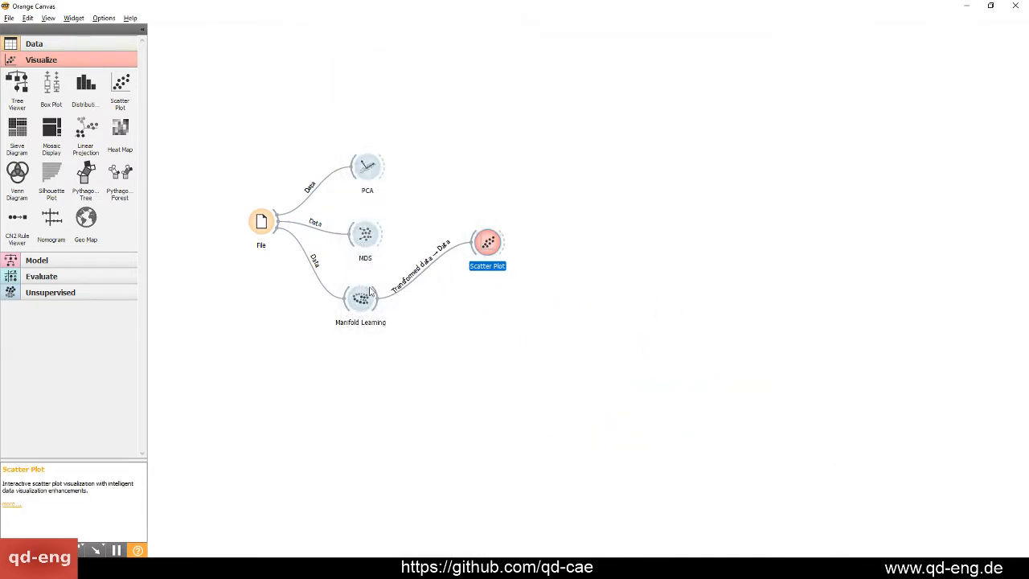
Set the Manifold Learning method to MDS and examine the updated embedding in the Scatter Plot
{"action": "double_click", "coordinate": [360, 299]}
{"action": "left_click", "coordinate": [171, 319]}
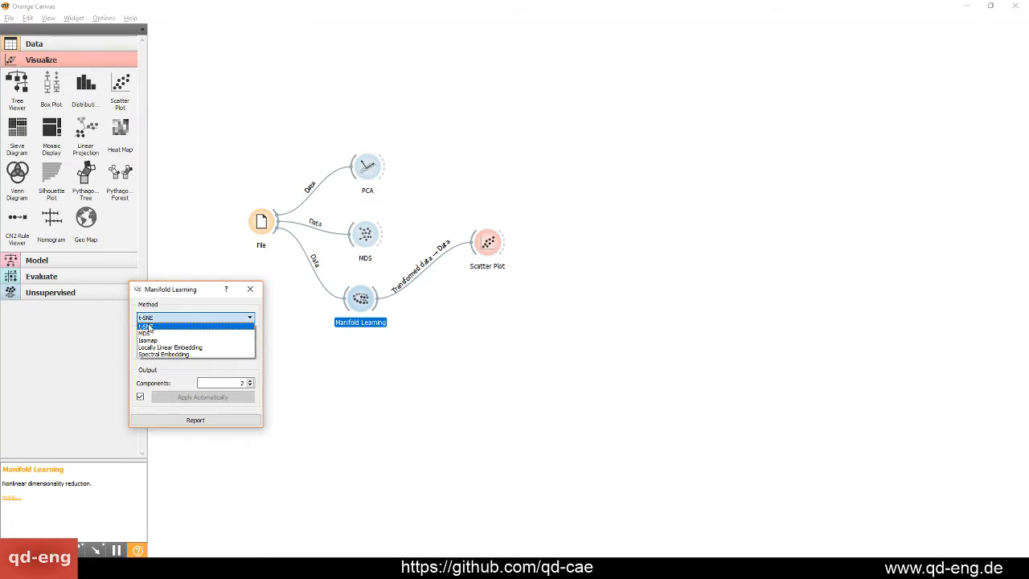
{"action": "left_click", "coordinate": [149, 336]}
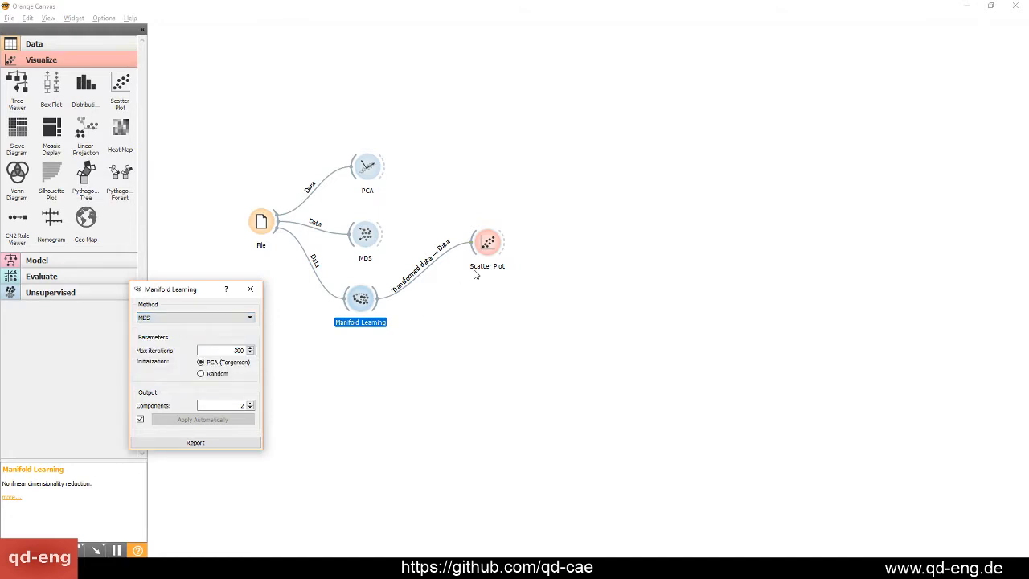
{"action": "double_click", "coordinate": [488, 241]}
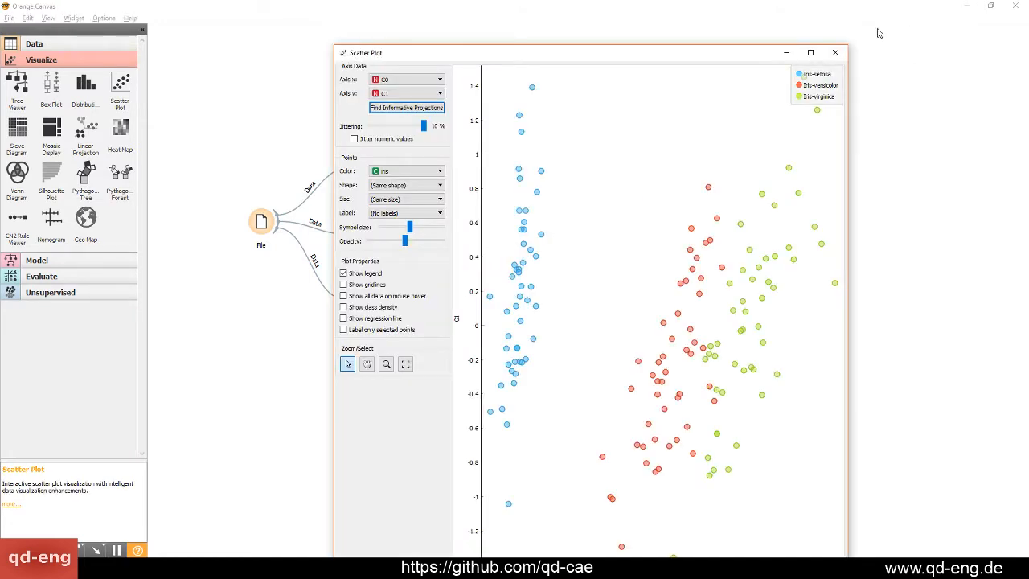
{"action": "left_click", "coordinate": [835, 53]}
Switch the Manifold Learning method back to t-SNE and on to Isomap, and examine the embedding in the Scatter Plot
{"action": "key", "text": "alt+Tab"}
{"action": "left_click", "coordinate": [187, 321]}
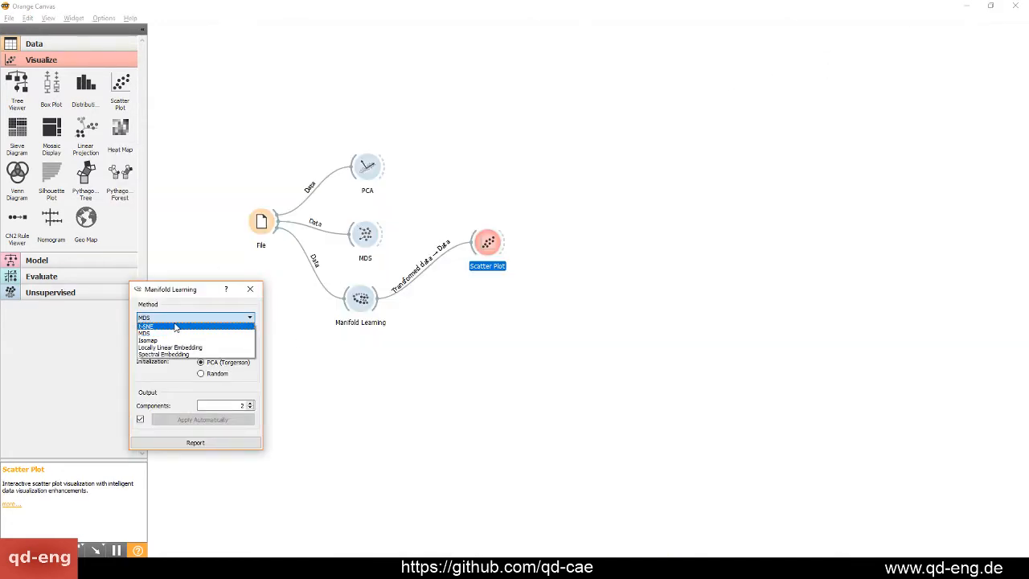
{"action": "left_click", "coordinate": [187, 326]}
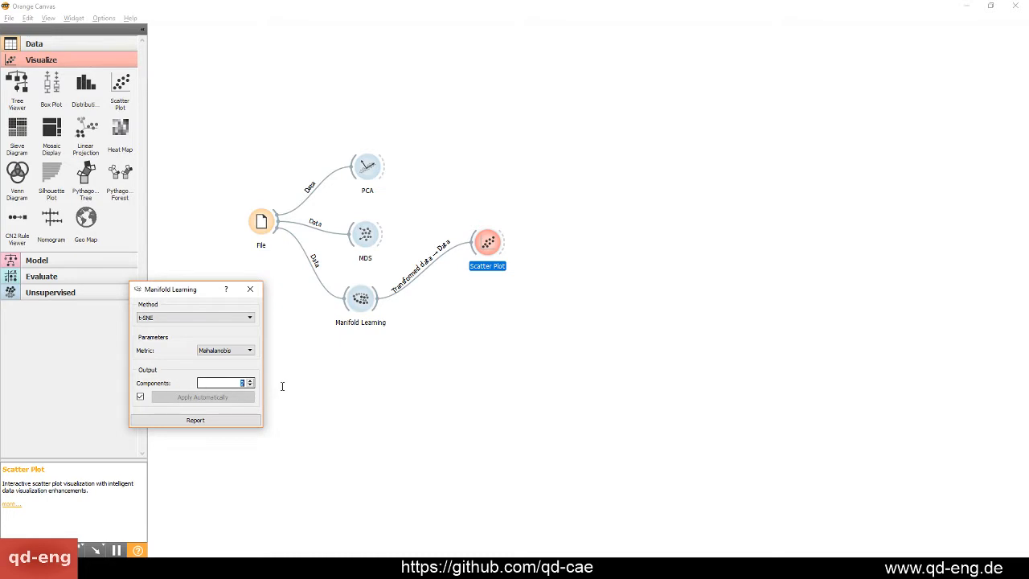
{"action": "left_click", "coordinate": [189, 317]}
{"action": "left_click", "coordinate": [165, 342]}
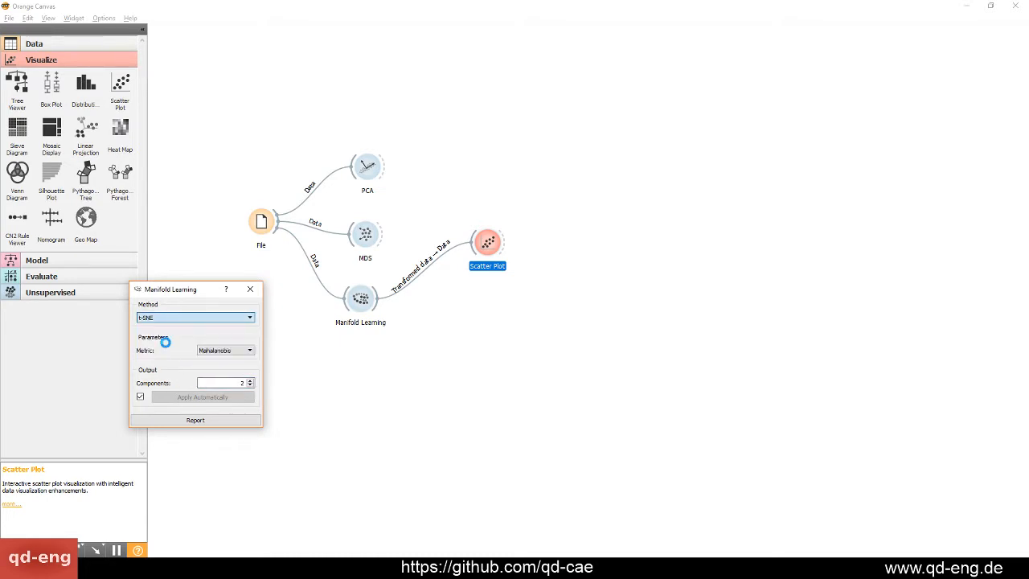
{"action": "double_click", "coordinate": [487, 243]}
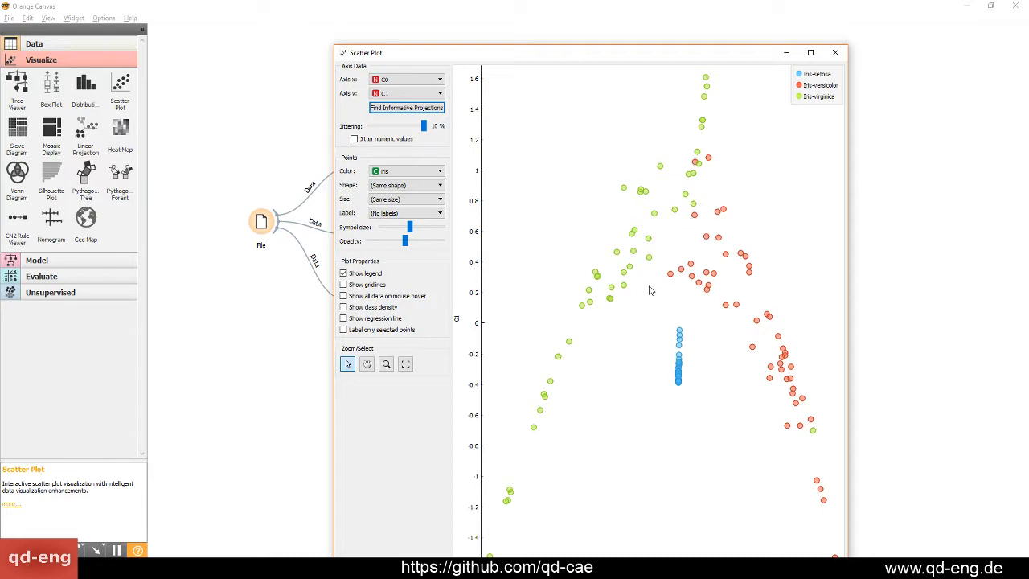
{"action": "left_click", "coordinate": [835, 52]}
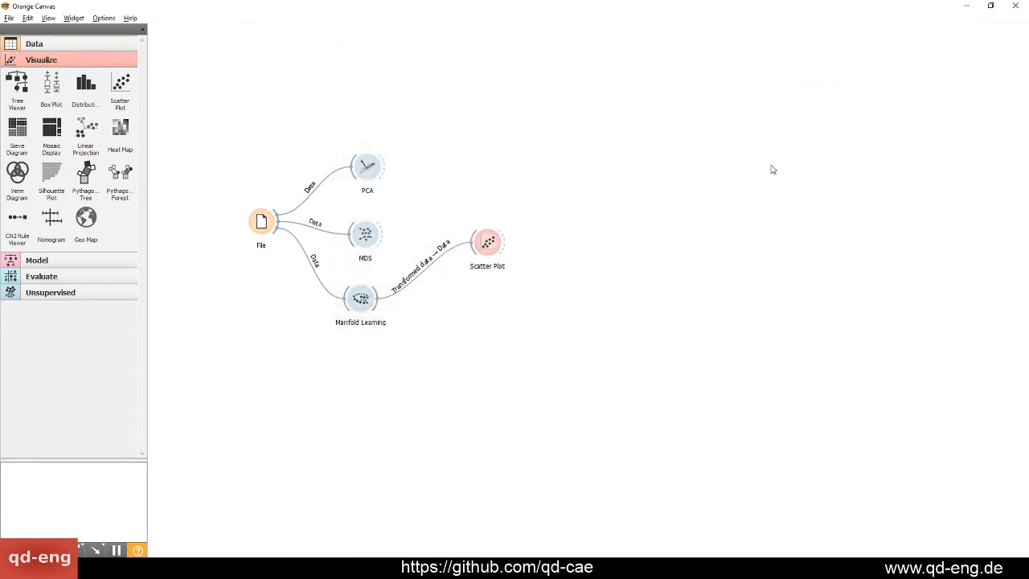
Delete the PCA, MDS, Manifold Learning and Scatter Plot widgets, keeping only File, and show the Unsupervised widgets
{"action": "left_click_drag", "start_coordinate": [517, 351], "coordinate": [351, 102]}
{"action": "key", "text": "Delete"}
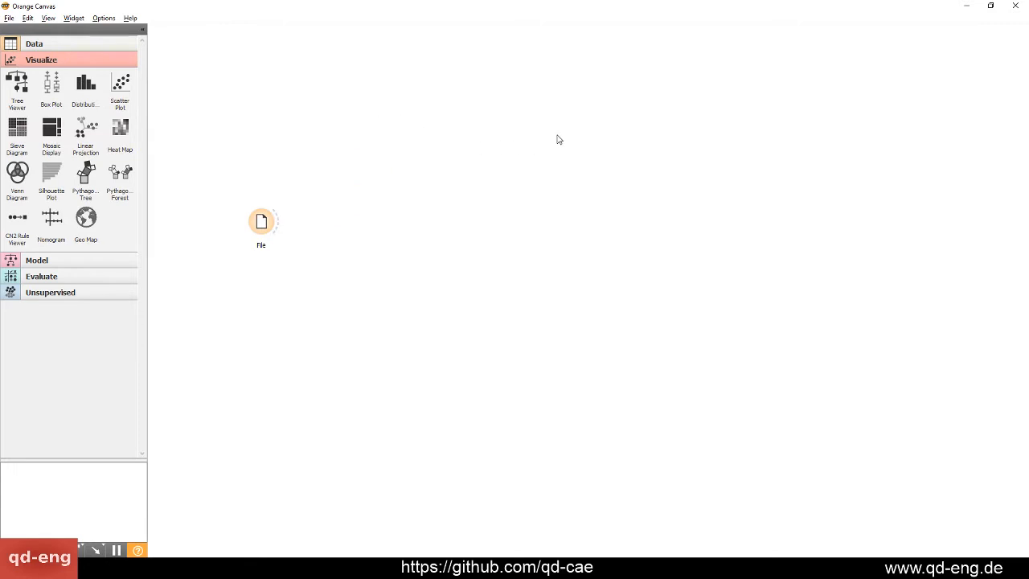
{"action": "left_click", "coordinate": [78, 259]}
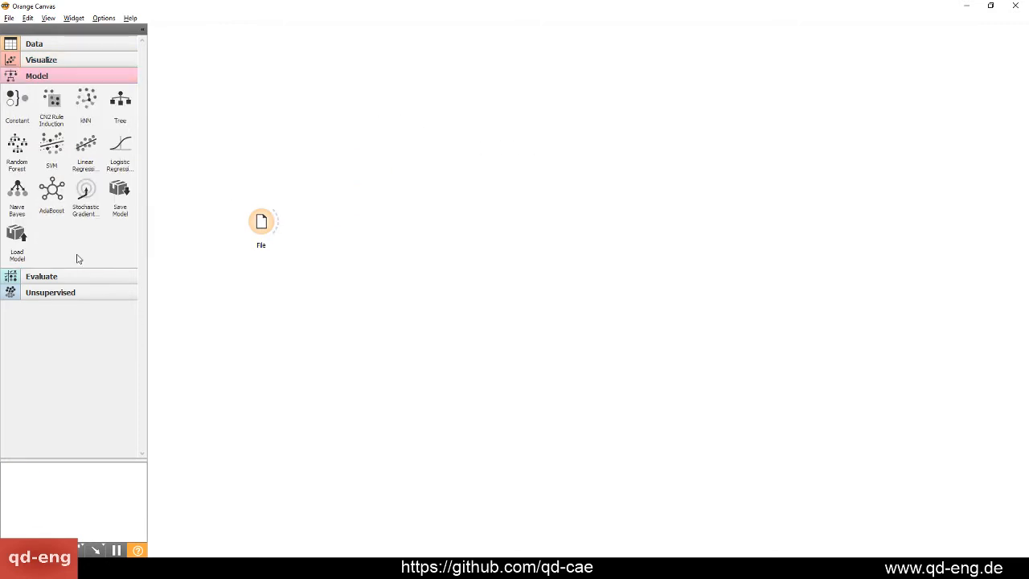
{"action": "left_click", "coordinate": [53, 293]}
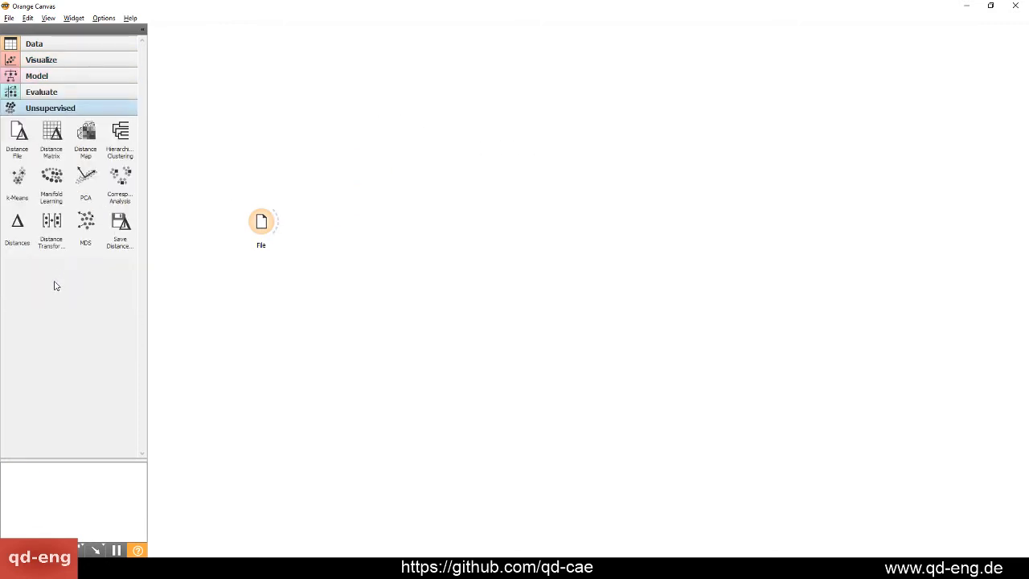
Move the File widget lower, add a Hierarchical Clustering widget, and review the Iris columns in File
{"action": "left_click_drag", "start_coordinate": [261, 221], "coordinate": [226, 266]}
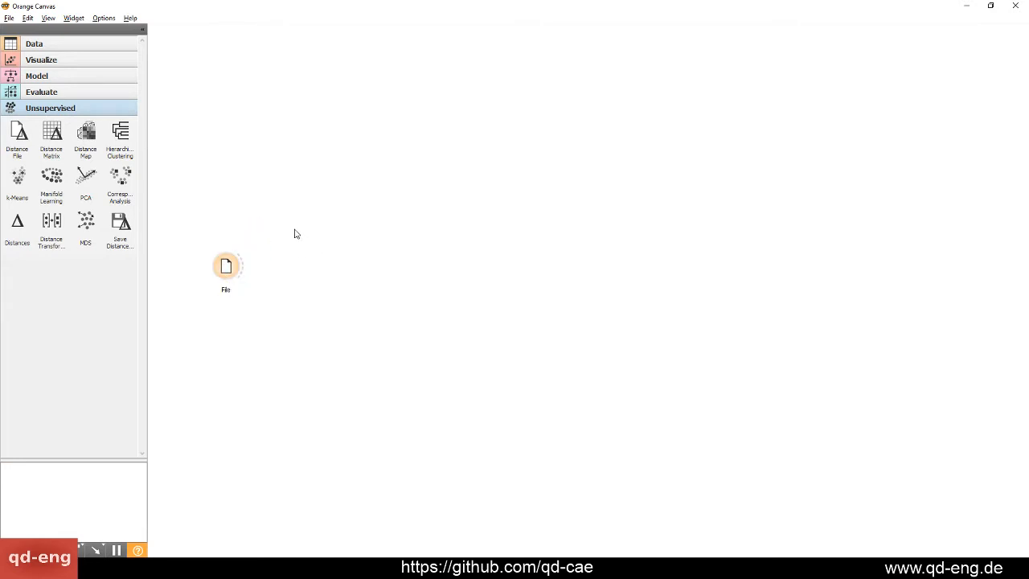
{"action": "left_click_drag", "start_coordinate": [117, 129], "coordinate": [395, 239]}
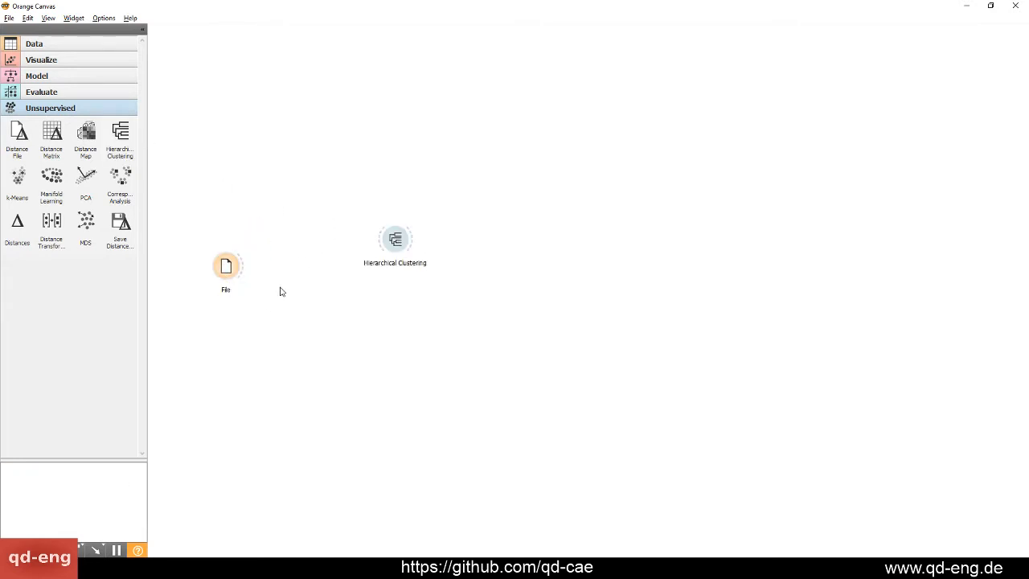
{"action": "double_click", "coordinate": [229, 267]}
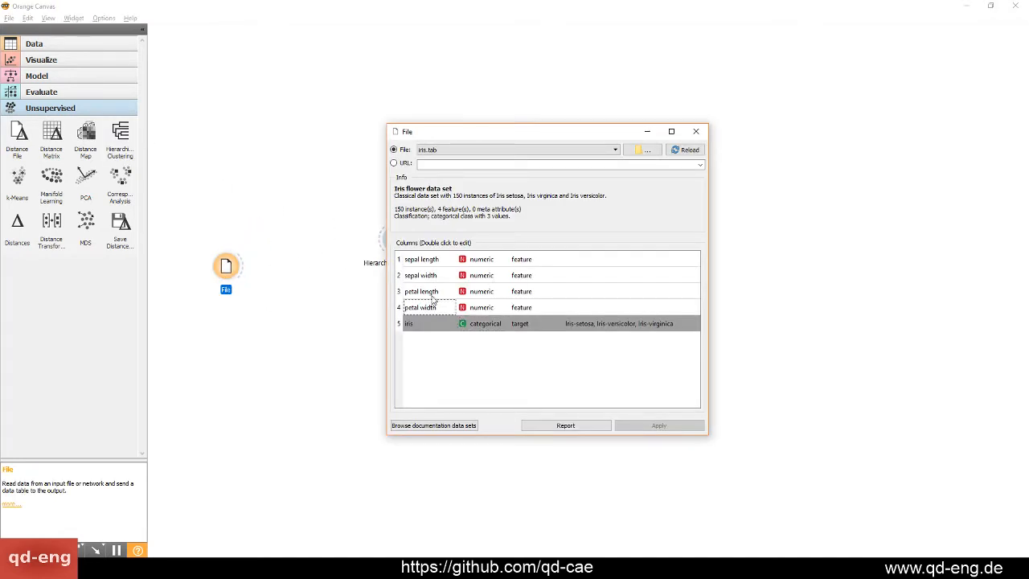
{"action": "left_click", "coordinate": [416, 325]}
{"action": "left_click", "coordinate": [696, 131]}
Try to connect File to Hierarchical Clustering, and delete the Hierarchical Clustering widget
{"action": "left_click_drag", "start_coordinate": [394, 238], "coordinate": [367, 215]}
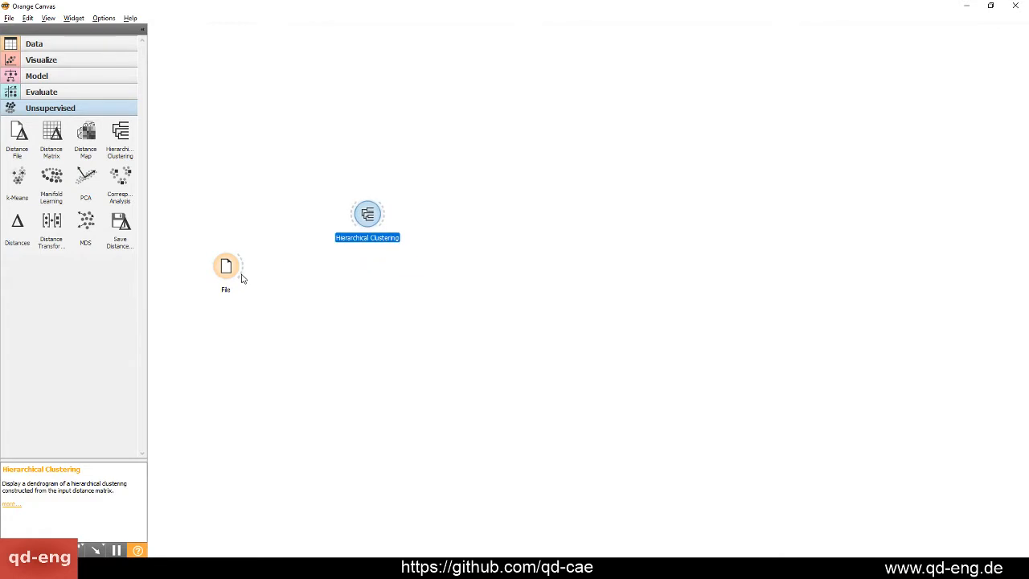
{"action": "left_click", "coordinate": [242, 278]}
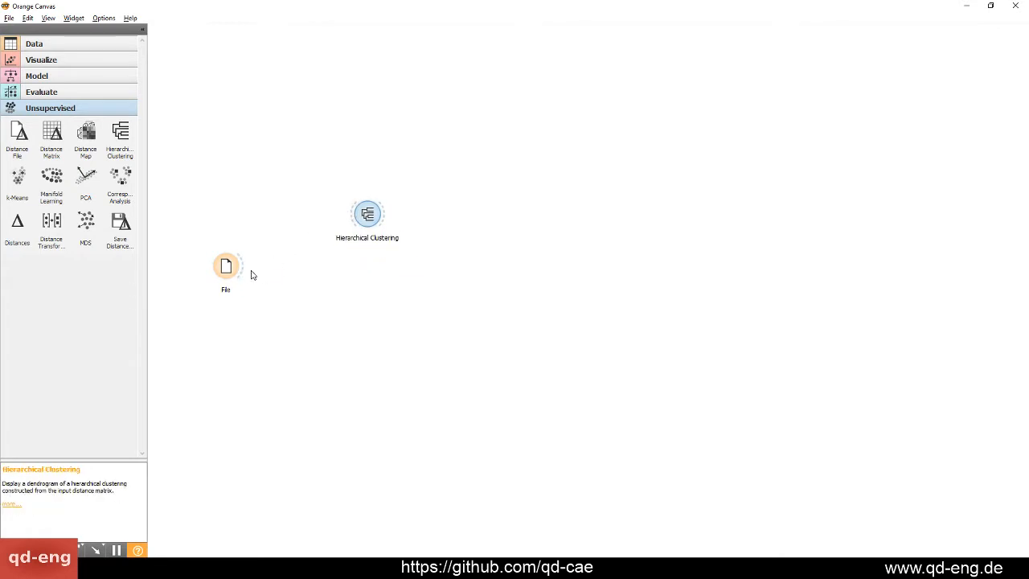
{"action": "left_click_drag", "start_coordinate": [241, 270], "coordinate": [302, 332]}
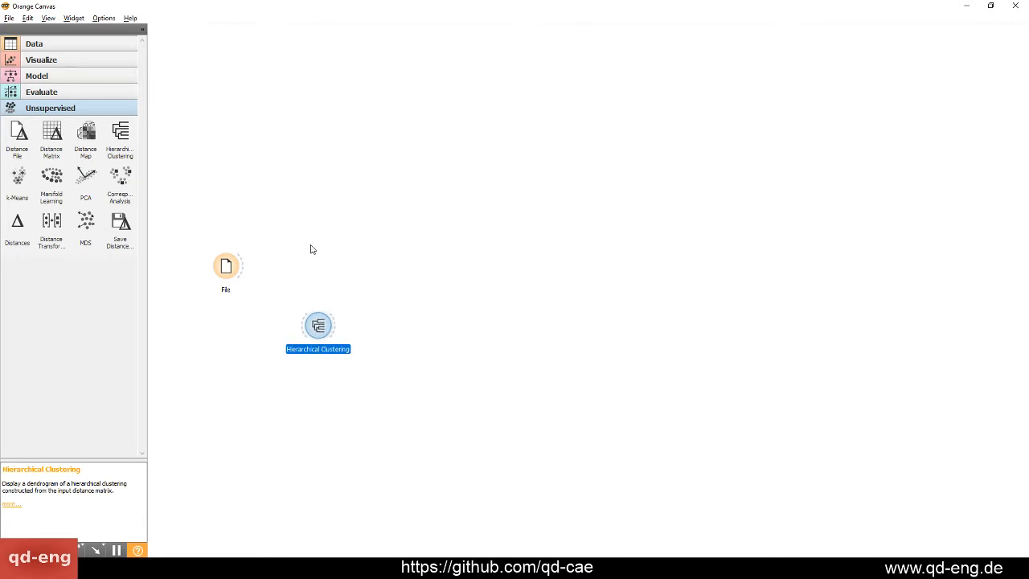
{"action": "key", "text": "Delete"}
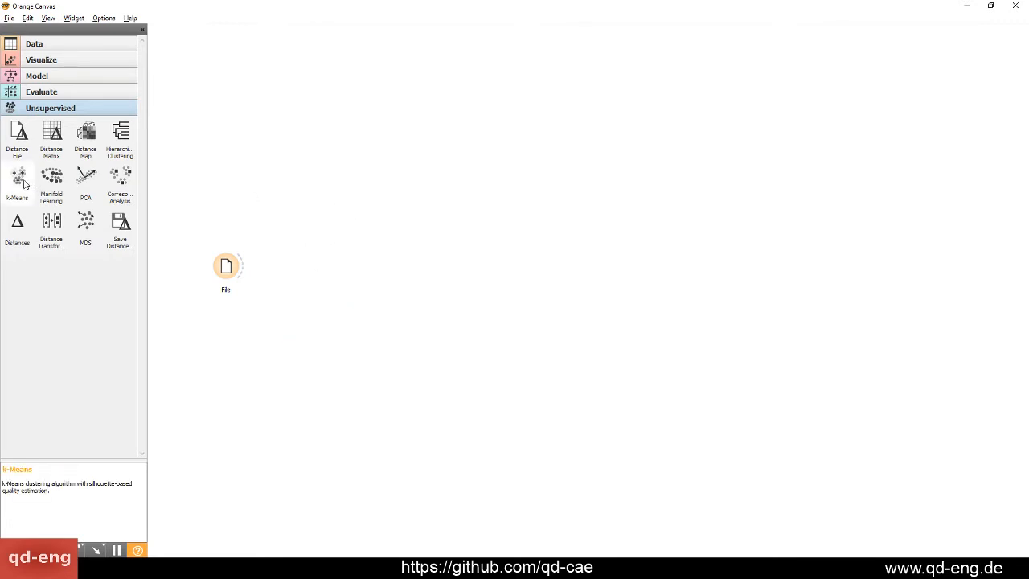
Add a k-Means widget connected to File, review its silhouette scores, and move the widget slightly lower
{"action": "left_click_drag", "start_coordinate": [18, 176], "coordinate": [378, 234]}
{"action": "mouse_move", "coordinate": [245, 272]}
{"action": "left_mouse_down"}
{"action": "mouse_move", "coordinate": [376, 234]}
{"action": "mouse_move", "coordinate": [299, 191]}
{"action": "left_mouse_up"}
{"action": "double_click", "coordinate": [299, 191]}
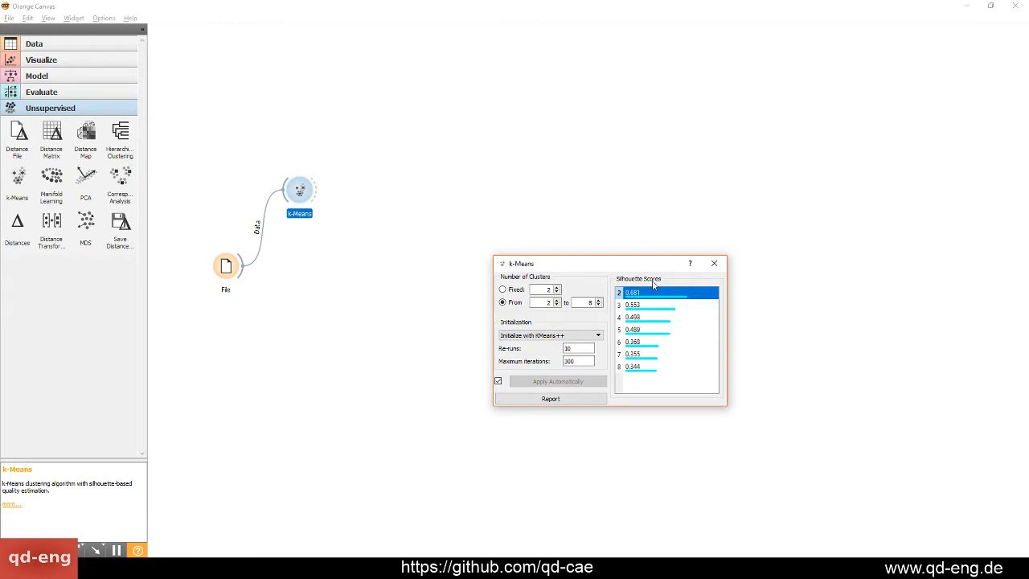
{"action": "left_click", "coordinate": [720, 265]}
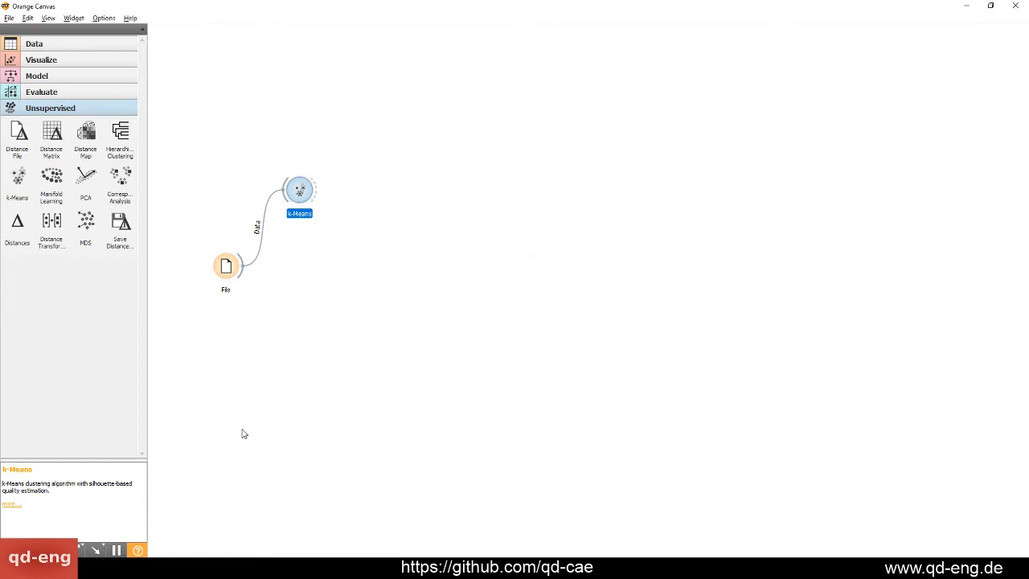
{"action": "left_click", "coordinate": [241, 431]}
{"action": "left_click_drag", "start_coordinate": [296, 196], "coordinate": [301, 219]}
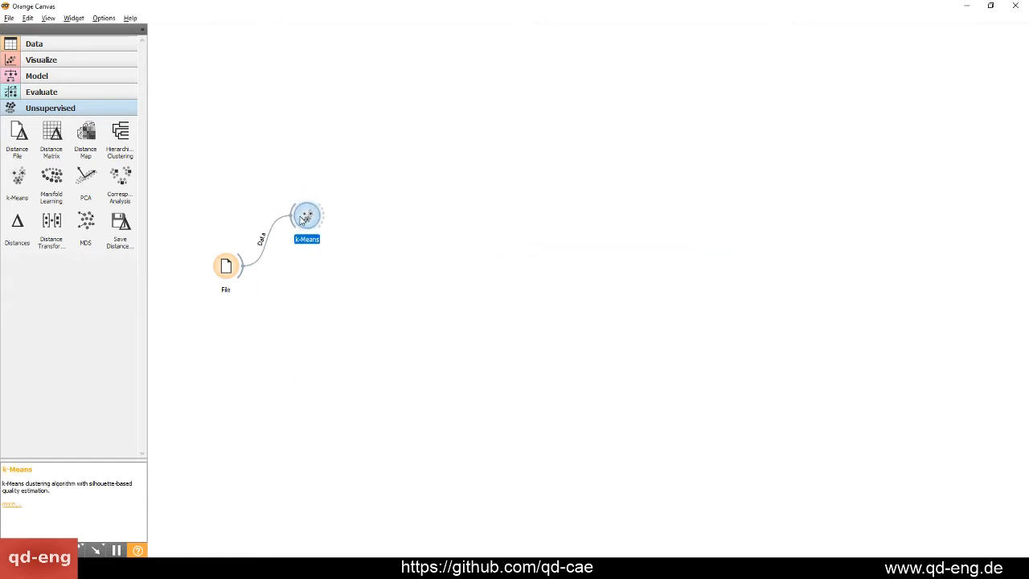
{"action": "left_click", "coordinate": [191, 218]}
Add a Scatter Plot widget fed by k-Means, place it beside k-Means, and open the plot
{"action": "left_click", "coordinate": [57, 47]}
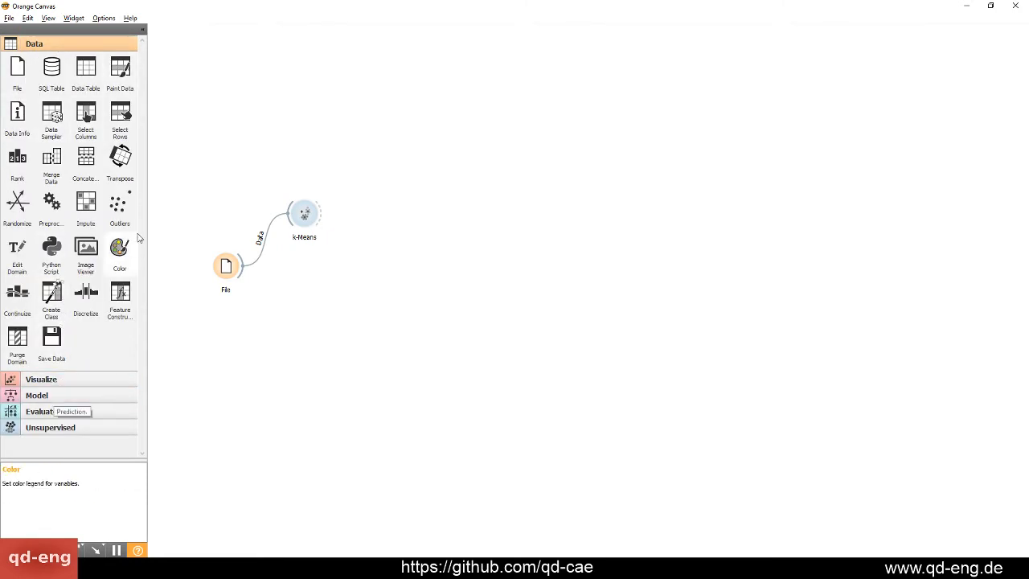
{"action": "left_click", "coordinate": [41, 379]}
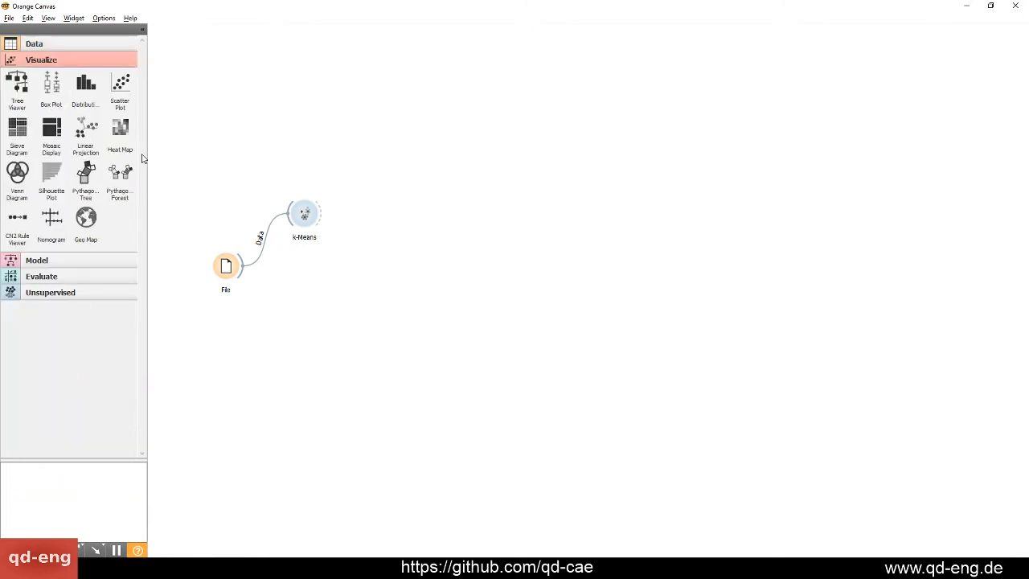
{"action": "left_click_drag", "start_coordinate": [120, 86], "coordinate": [460, 233]}
{"action": "left_click_drag", "start_coordinate": [322, 212], "coordinate": [452, 242]}
{"action": "left_click_drag", "start_coordinate": [463, 235], "coordinate": [414, 244]}
{"action": "double_click", "coordinate": [414, 244]}
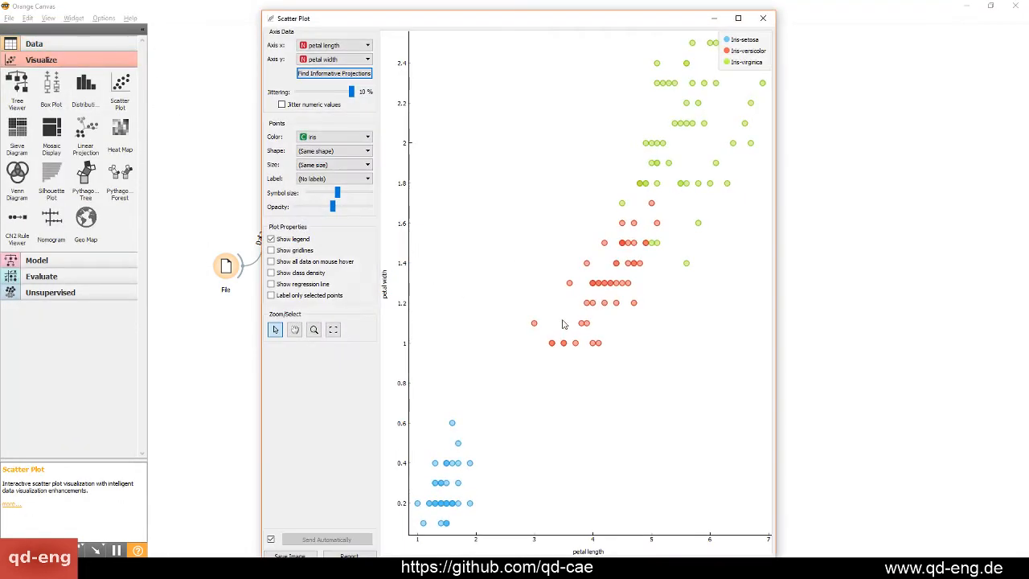
Color the Scatter Plot points by Cluster, examine the stray points, and move the plot window clear of the workflow
{"action": "left_click", "coordinate": [320, 138]}
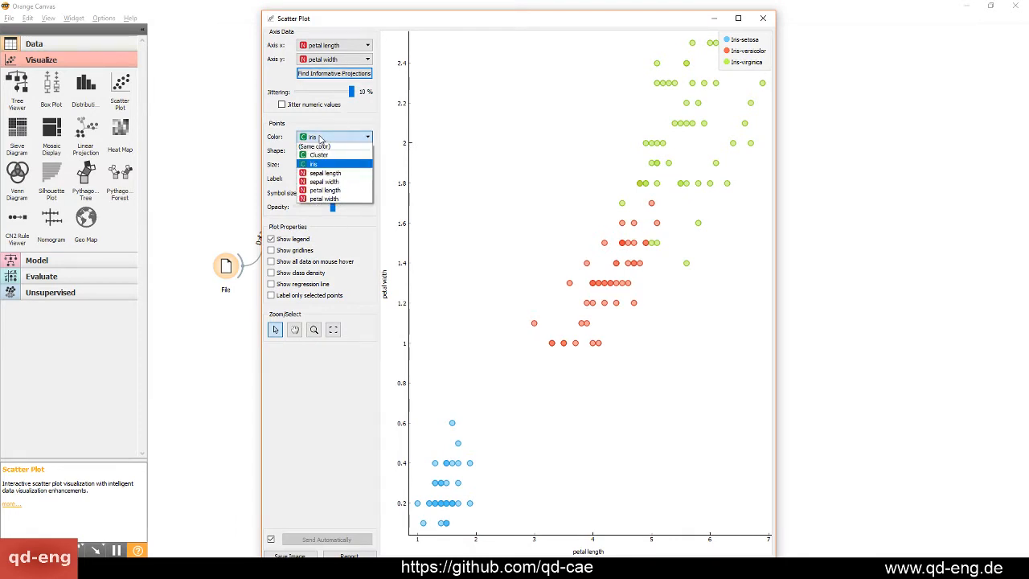
{"action": "left_click", "coordinate": [318, 155]}
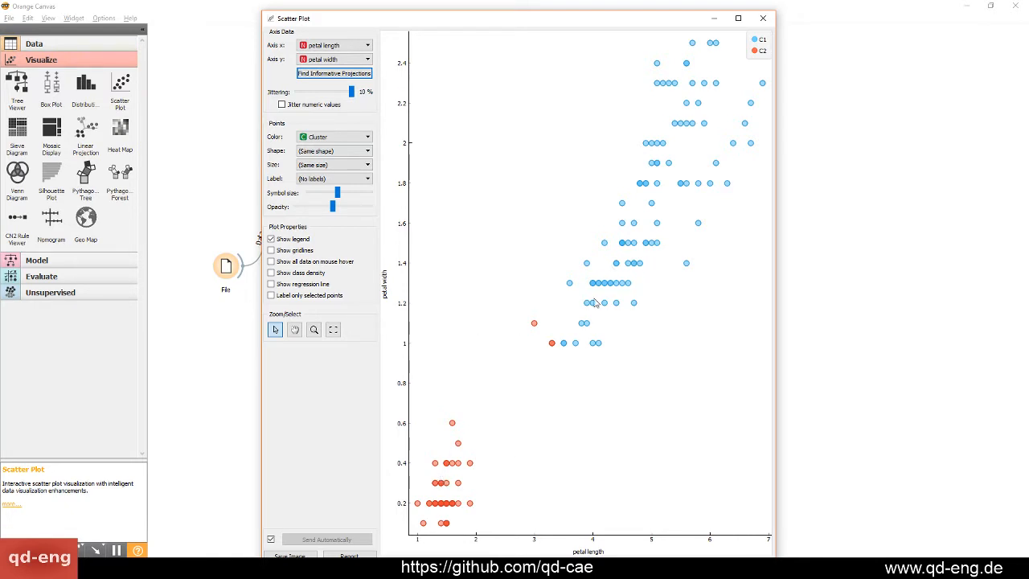
{"action": "left_click", "coordinate": [533, 324]}
{"action": "left_click", "coordinate": [552, 344]}
{"action": "left_click_drag", "start_coordinate": [484, 30], "coordinate": [666, 26]}
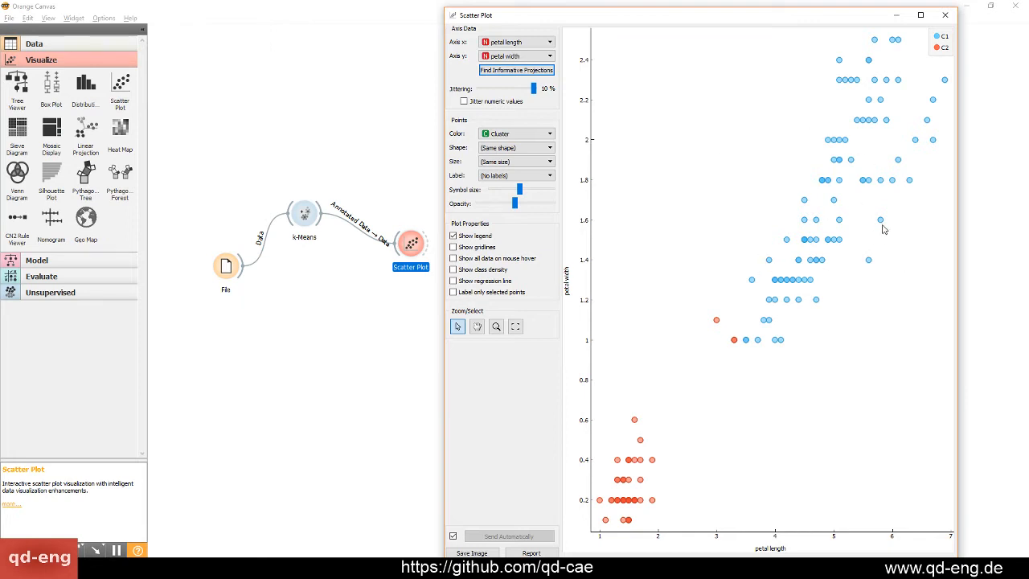
Select the 3-cluster solution in k-Means and bring the Scatter Plot window back to the front
{"action": "double_click", "coordinate": [305, 214]}
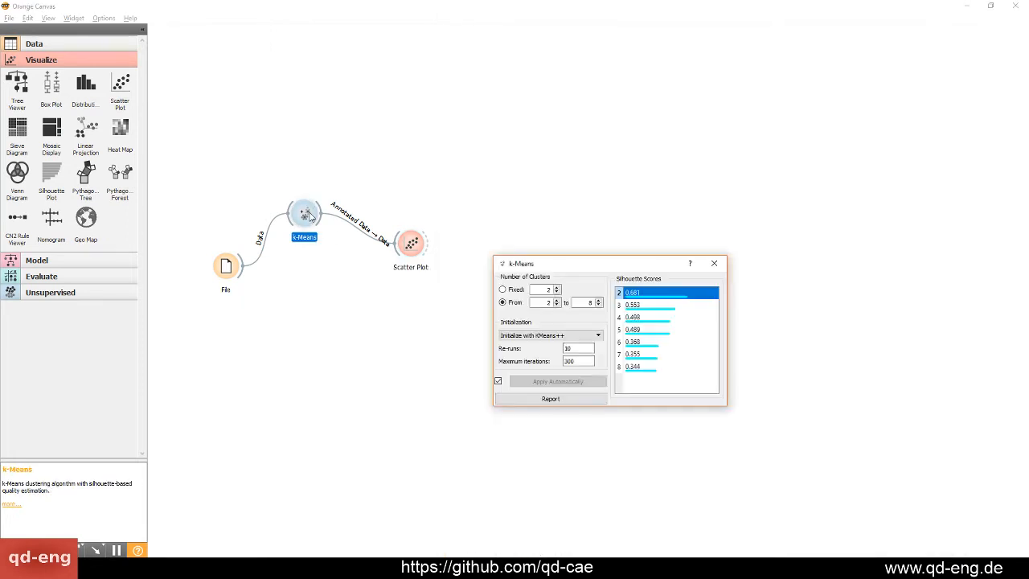
{"action": "left_click", "coordinate": [639, 311]}
{"action": "key", "text": "Escape"}
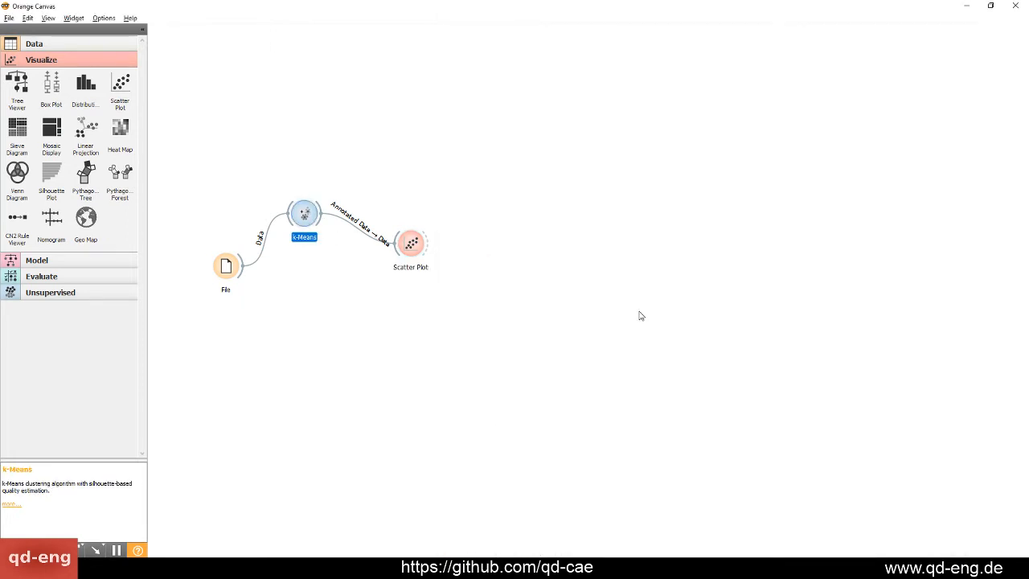
{"action": "key", "text": "alt+Tab"}
{"action": "key", "text": "alt+Tab"}
{"action": "key", "text": "Tab"}
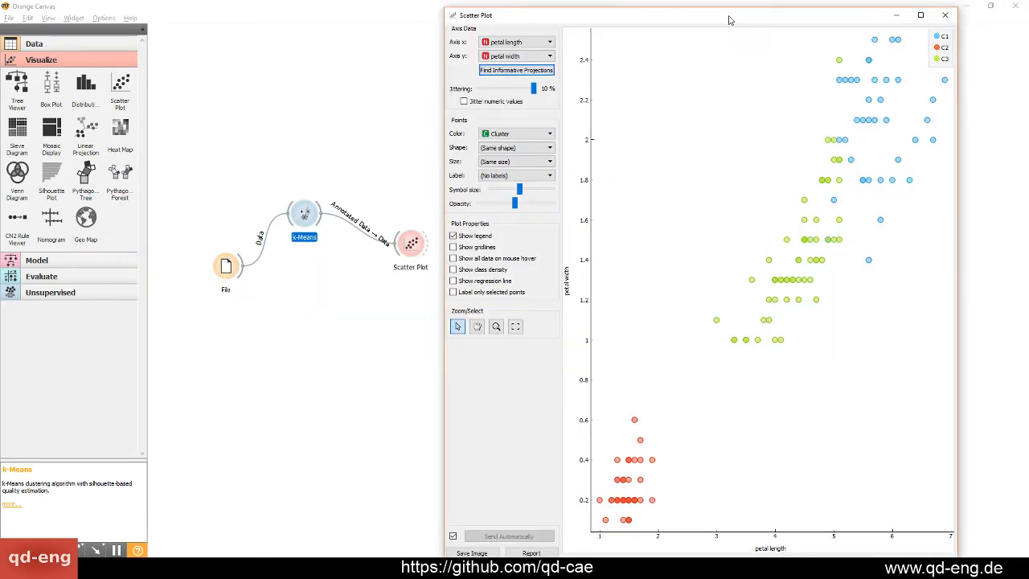
Alternate the point color between iris and Cluster to compare the k-Means clusters with the actual species
{"action": "left_click_drag", "start_coordinate": [729, 19], "coordinate": [542, 28]}
{"action": "left_click", "coordinate": [327, 144]}
{"action": "left_click", "coordinate": [328, 144]}
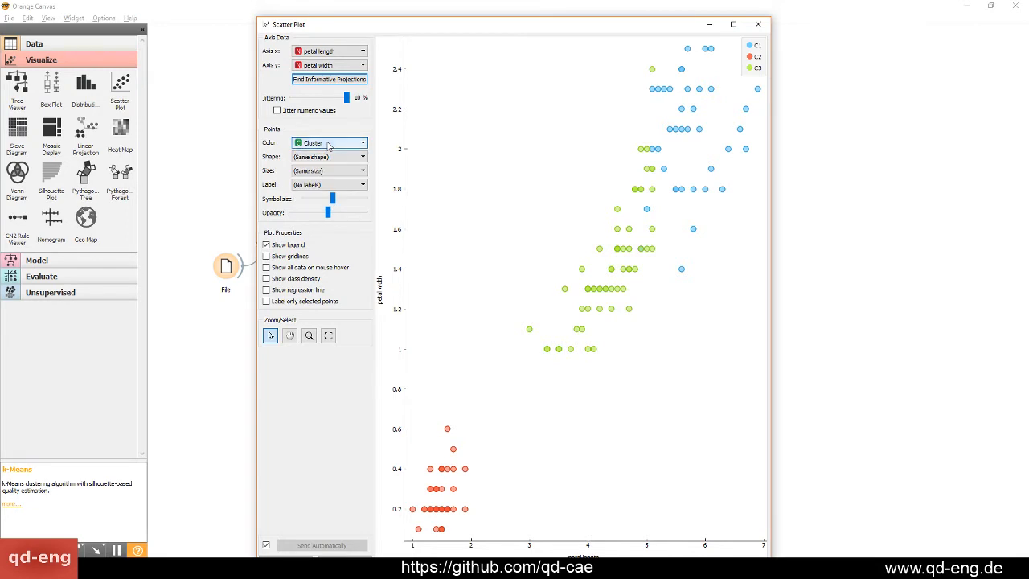
{"action": "scroll", "coordinate": [328, 144], "scroll_direction": "up", "scroll_amount": 1}
{"action": "scroll", "coordinate": [327, 144], "scroll_direction": "down", "scroll_amount": 1}
{"action": "scroll", "coordinate": [328, 144], "scroll_direction": "up", "scroll_amount": 1}
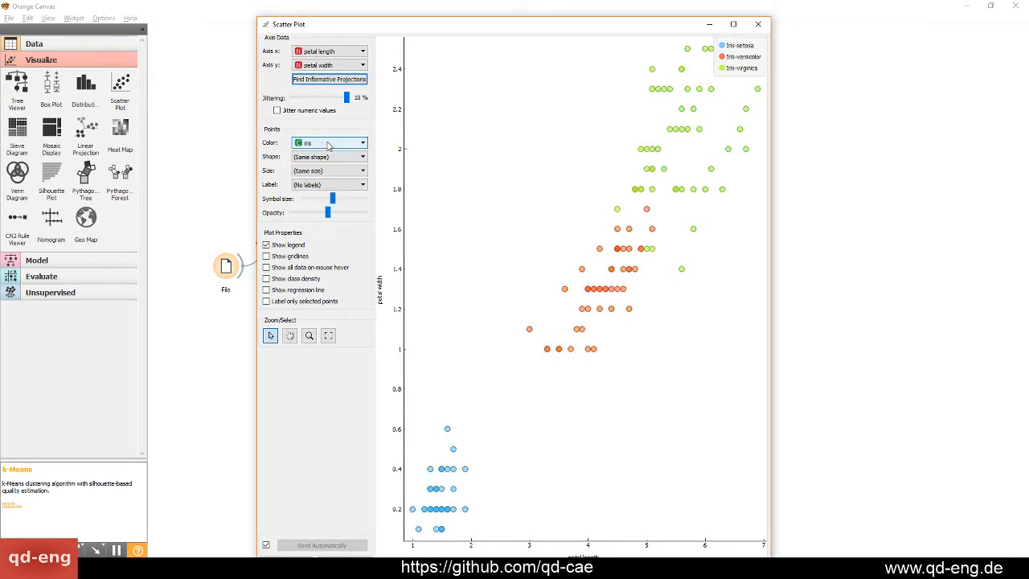
{"action": "scroll", "coordinate": [328, 145], "scroll_direction": "down", "scroll_amount": 1}
{"action": "scroll", "coordinate": [328, 145], "scroll_direction": "up", "scroll_amount": 1}
{"action": "scroll", "coordinate": [327, 145], "scroll_direction": "down", "scroll_amount": 1}
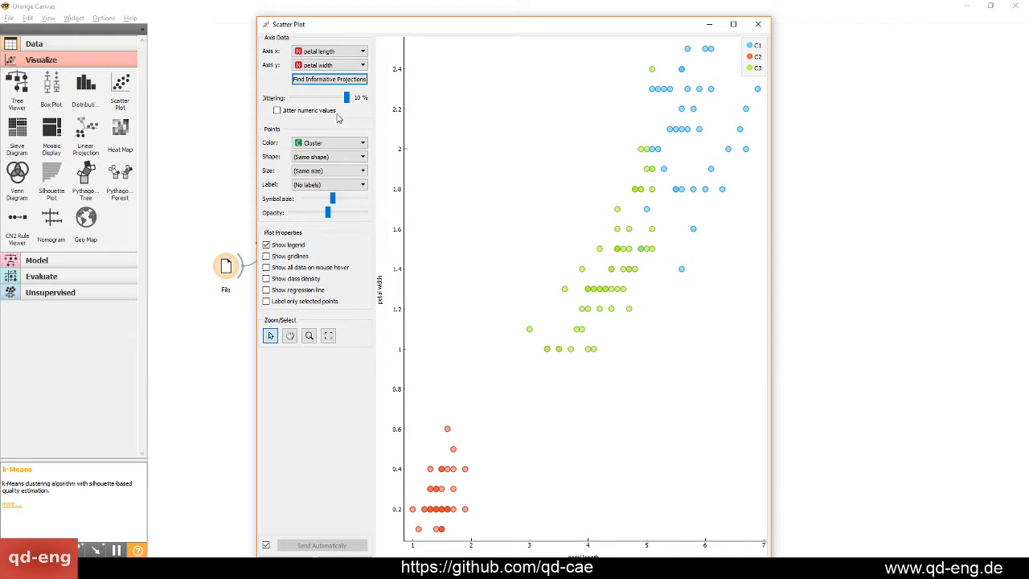
{"action": "left_click", "coordinate": [329, 143]}
{"action": "left_click", "coordinate": [338, 144]}
{"action": "scroll", "coordinate": [338, 144], "scroll_direction": "up", "scroll_amount": 1}
{"action": "scroll", "coordinate": [339, 146], "scroll_direction": "down", "scroll_amount": 1}
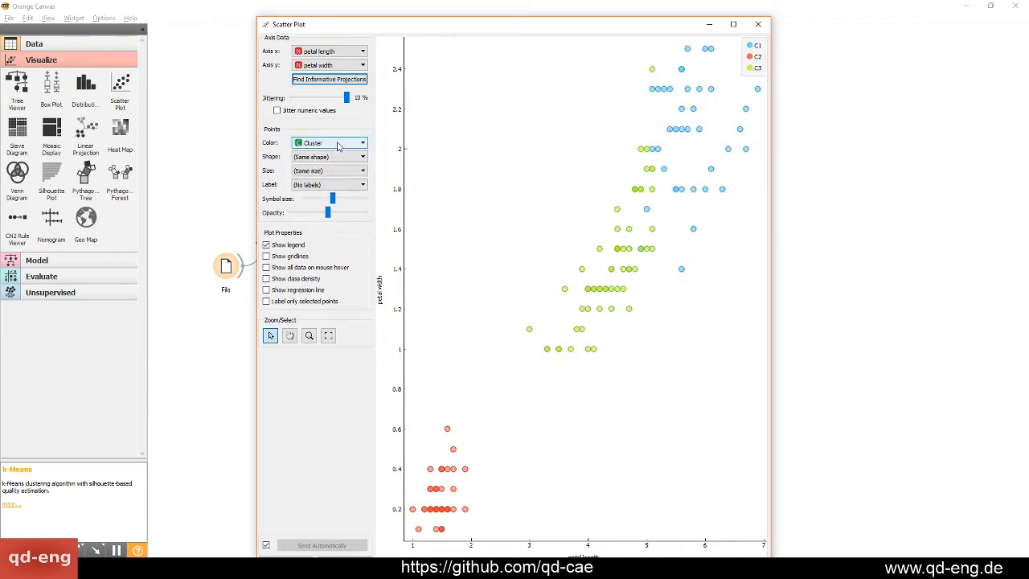
{"action": "scroll", "coordinate": [338, 146], "scroll_direction": "up", "scroll_amount": 1}
{"action": "scroll", "coordinate": [338, 145], "scroll_direction": "down", "scroll_amount": 1}
{"action": "scroll", "coordinate": [338, 145], "scroll_direction": "up", "scroll_amount": 1}
{"action": "scroll", "coordinate": [339, 145], "scroll_direction": "down", "scroll_amount": 1}
{"action": "scroll", "coordinate": [338, 145], "scroll_direction": "up", "scroll_amount": 1}
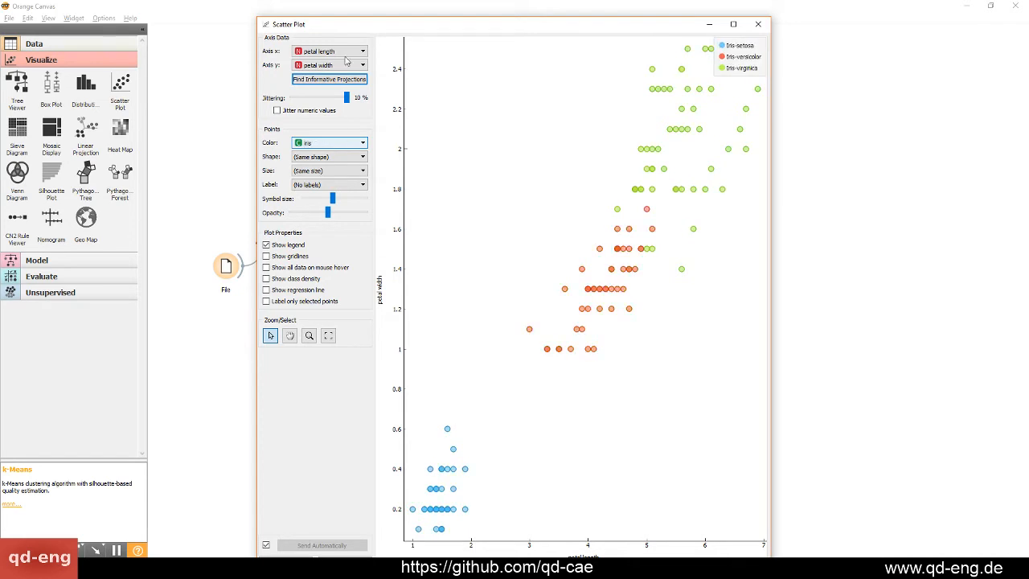
Close the Scatter Plot and k-Means windows and delete all widgets from the canvas
{"action": "left_click", "coordinate": [757, 24]}
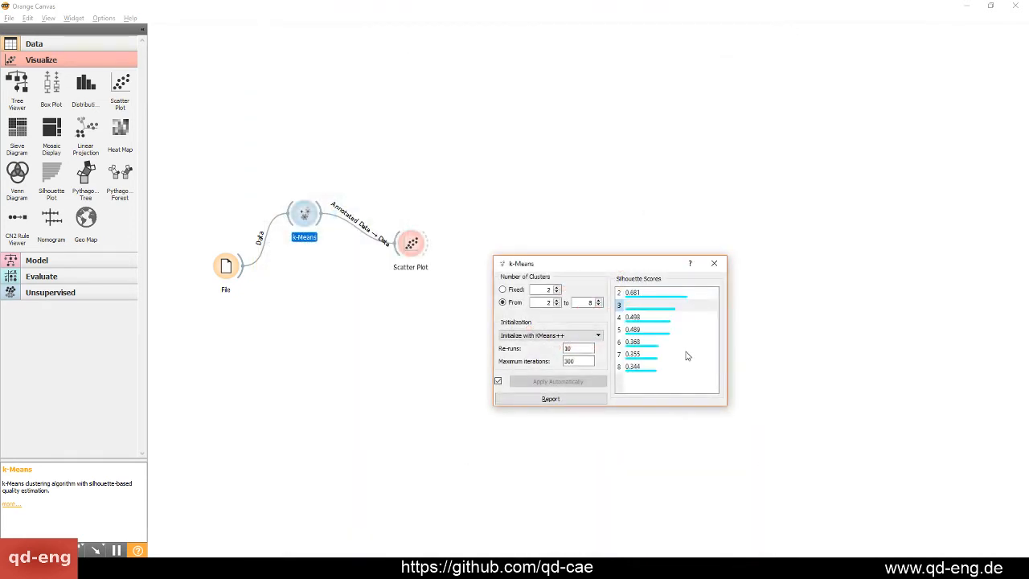
{"action": "left_click", "coordinate": [714, 263]}
{"action": "left_click_drag", "start_coordinate": [620, 384], "coordinate": [204, 120]}
{"action": "key", "text": "Delete"}
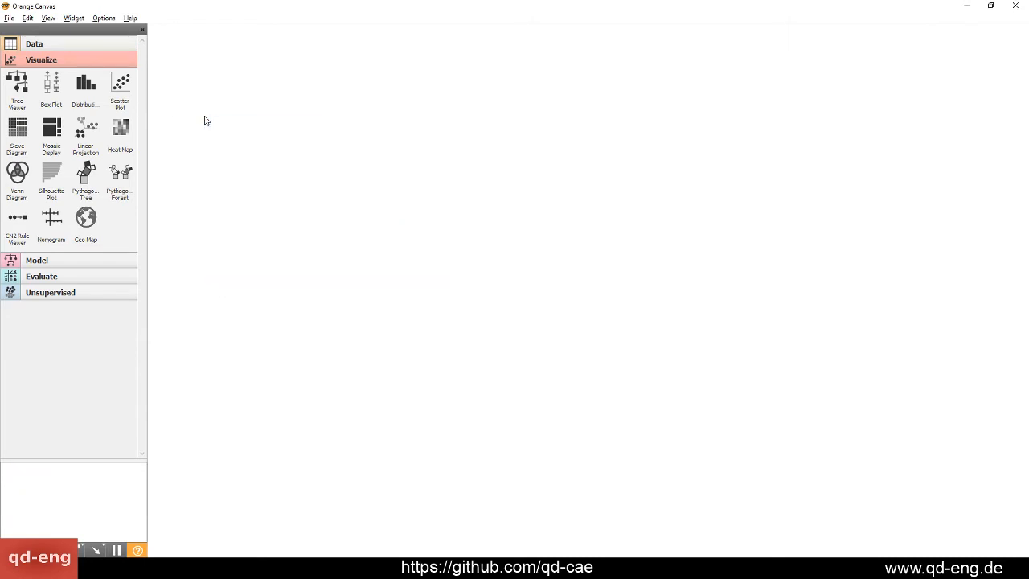
Browse the Model, Evaluate and Unsupervised widget categories
{"action": "left_click", "coordinate": [78, 261]}
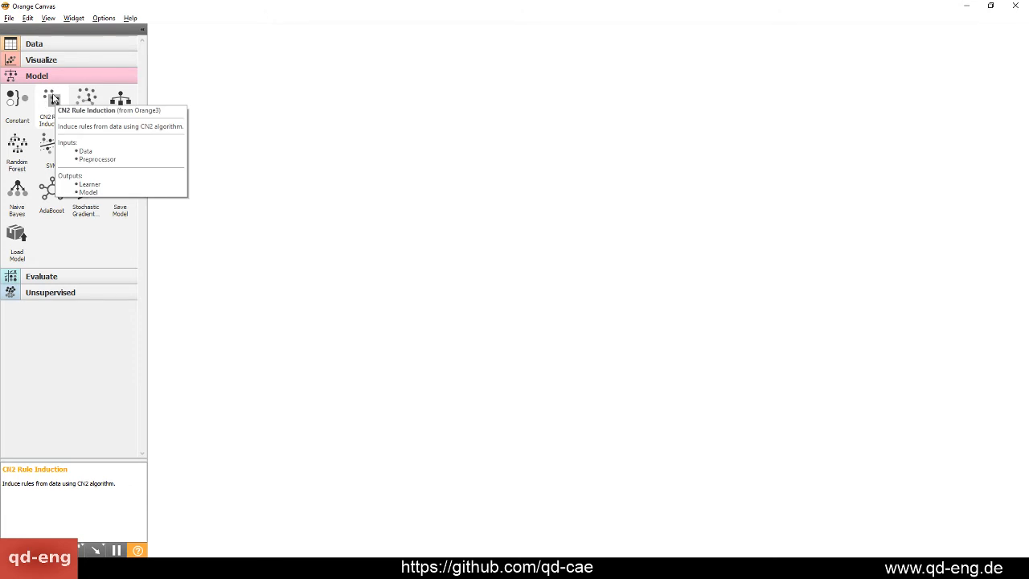
{"action": "left_click", "coordinate": [60, 279]}
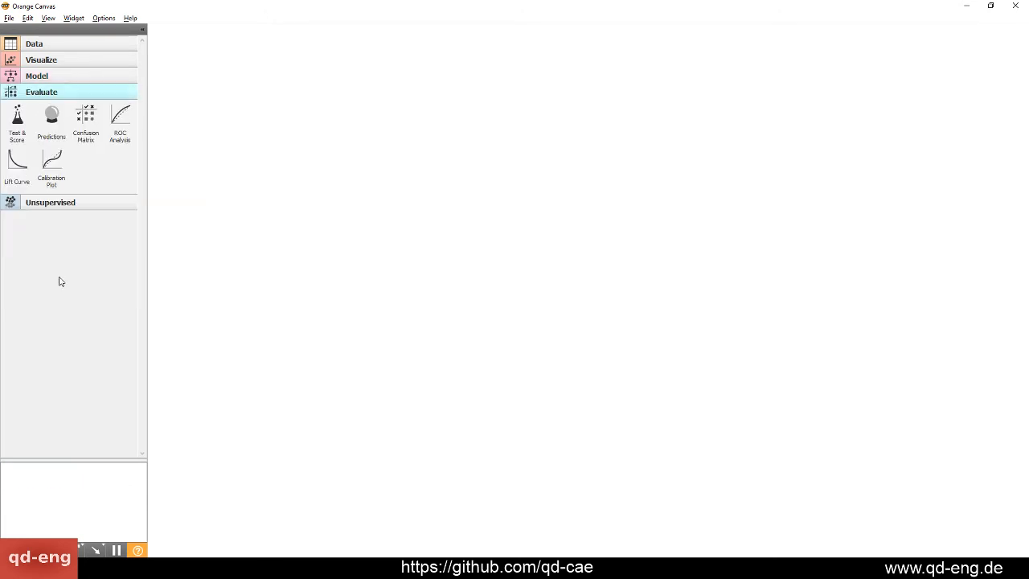
{"action": "left_click", "coordinate": [42, 205]}
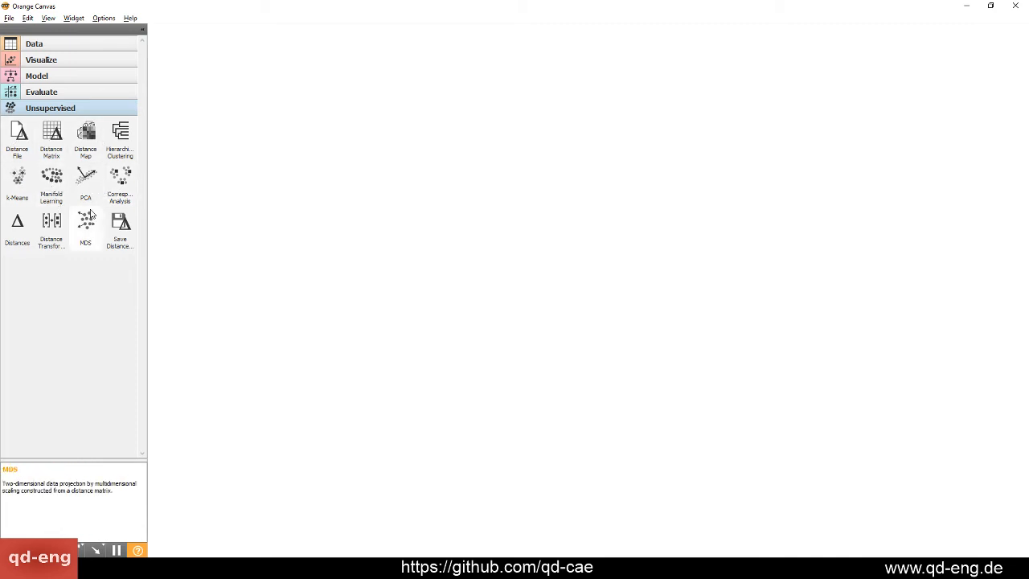
Place Hierarchical Clustering, Distance Map and Data Table widgets as a trial, and clear the canvas again
{"action": "left_click_drag", "start_coordinate": [120, 136], "coordinate": [404, 181]}
{"action": "left_click_drag", "start_coordinate": [86, 137], "coordinate": [402, 229]}
{"action": "left_click", "coordinate": [426, 252]}
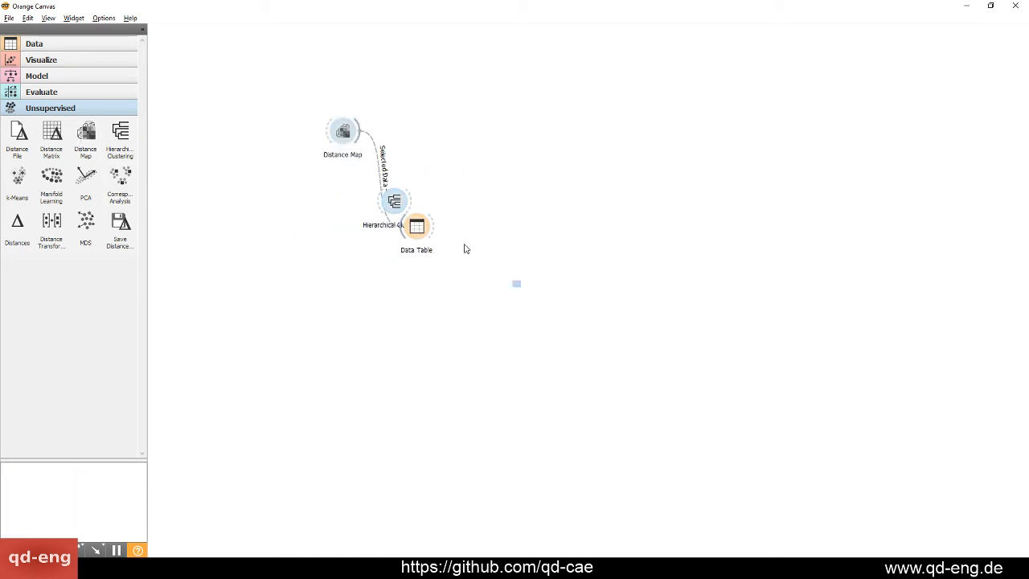
{"action": "left_click_drag", "start_coordinate": [465, 246], "coordinate": [260, 109]}
{"action": "key", "text": "Delete"}
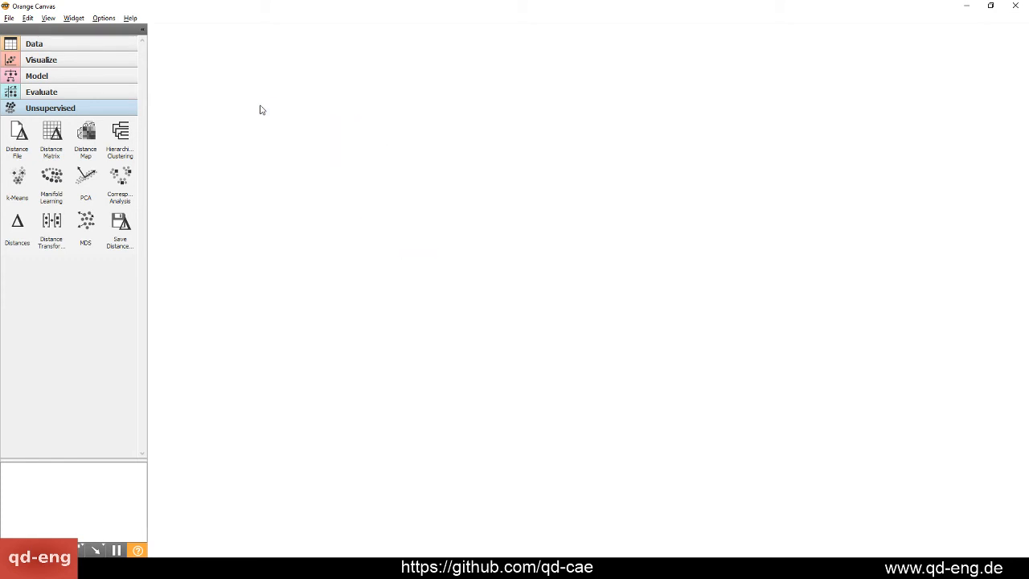
Look through the Model and Visualize widget categories and show the Data widgets
{"action": "left_click", "coordinate": [116, 95]}
{"action": "left_click", "coordinate": [105, 76]}
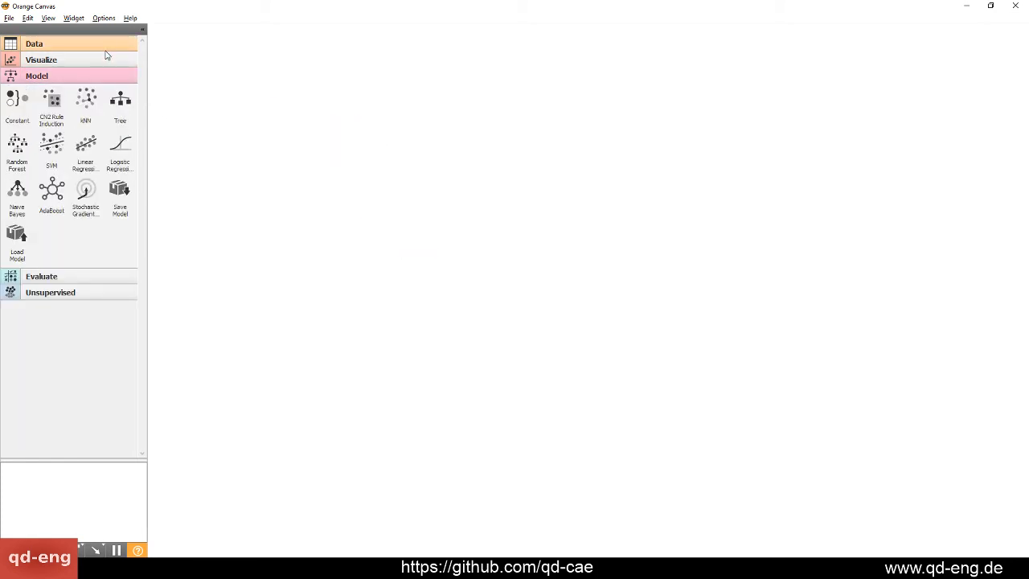
{"action": "left_click", "coordinate": [90, 56]}
{"action": "left_click", "coordinate": [93, 43]}
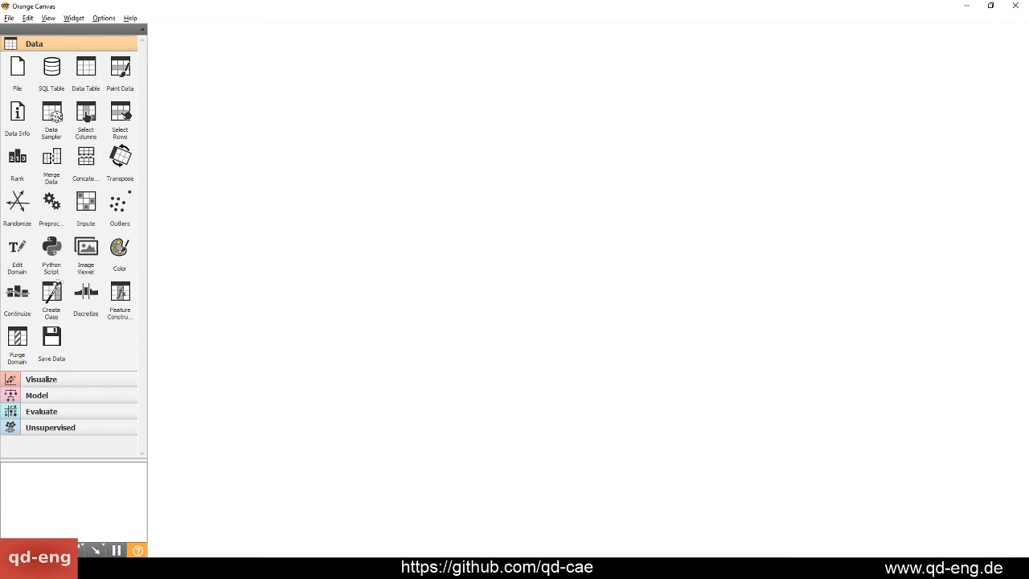
Switch to the browser, go back to Wikipedia's Iris flower data set article, skim it, and return to Orange
{"action": "key", "text": "alt+Tab"}
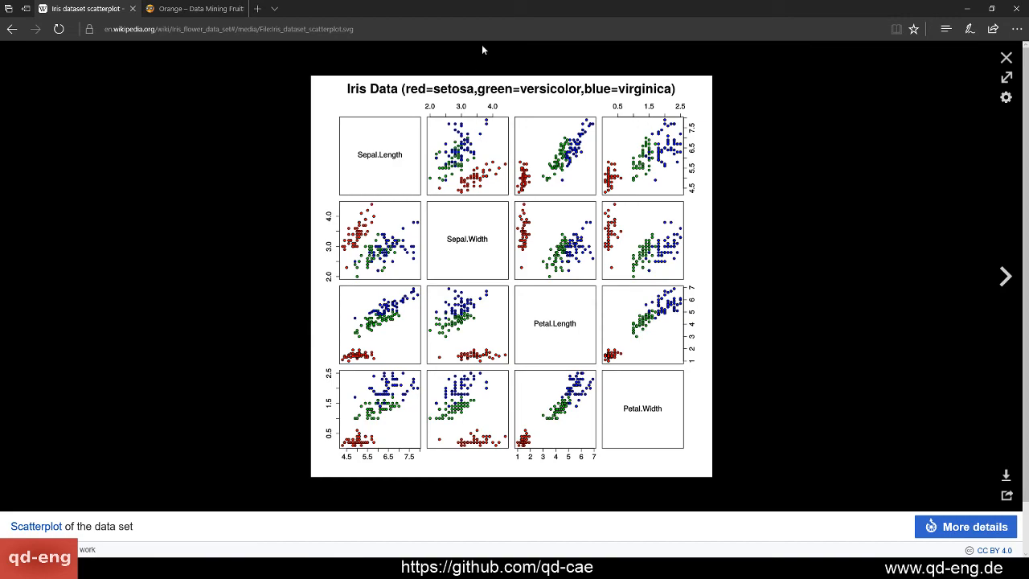
{"action": "left_click", "coordinate": [11, 29]}
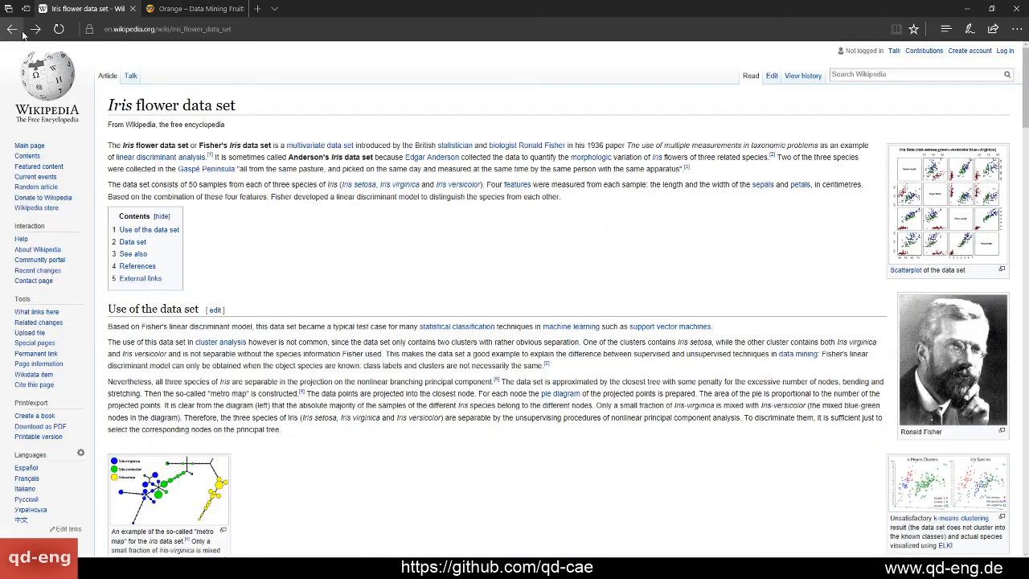
{"action": "scroll", "coordinate": [438, 354], "scroll_direction": "down", "scroll_amount": 4}
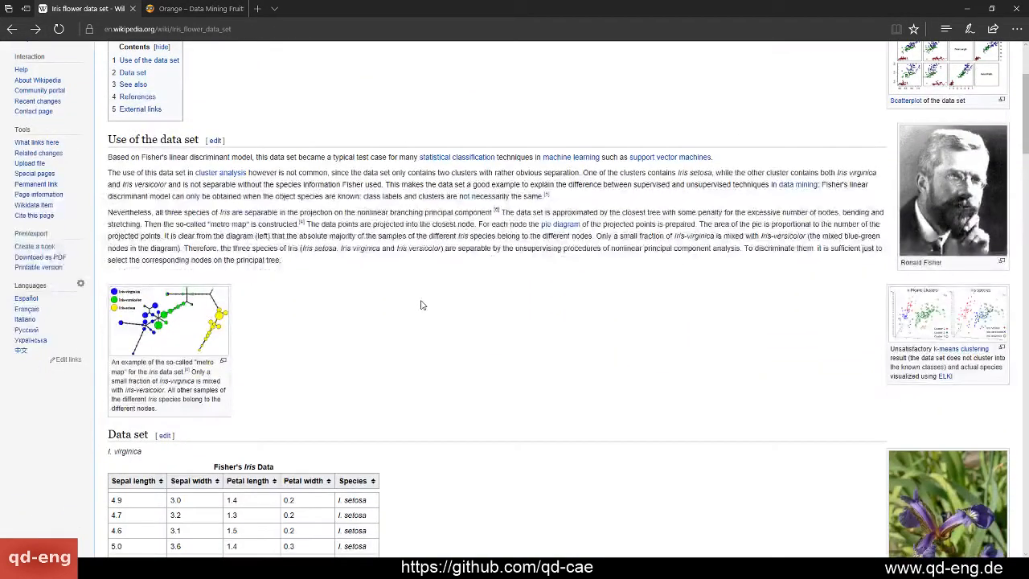
{"action": "scroll", "coordinate": [429, 387], "scroll_direction": "down", "scroll_amount": 4}
{"action": "scroll", "coordinate": [523, 349], "scroll_direction": "up", "scroll_amount": 12}
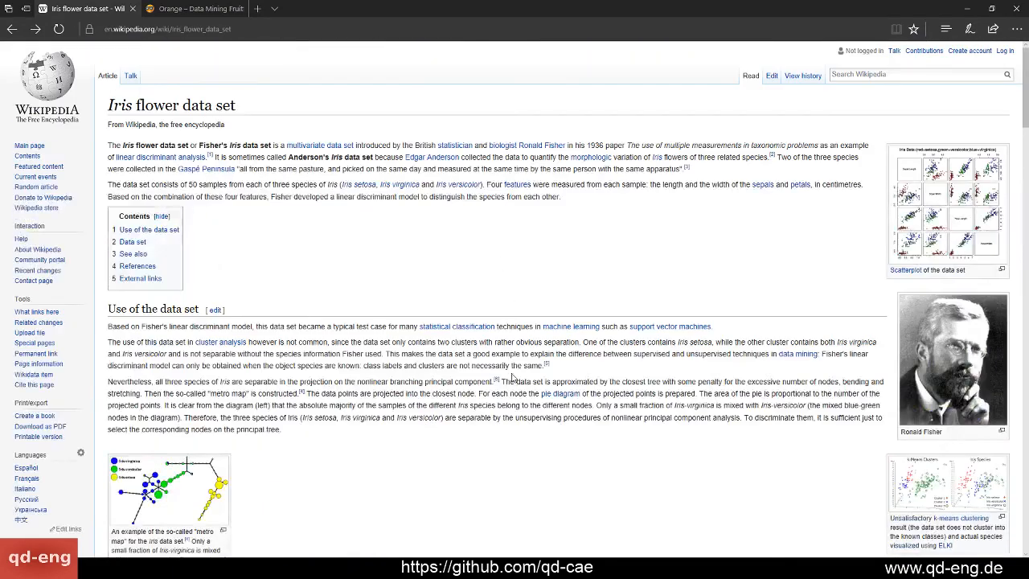
{"action": "scroll", "coordinate": [489, 308], "scroll_direction": "down", "scroll_amount": 20}
{"action": "scroll", "coordinate": [489, 321], "scroll_direction": "up", "scroll_amount": 20}
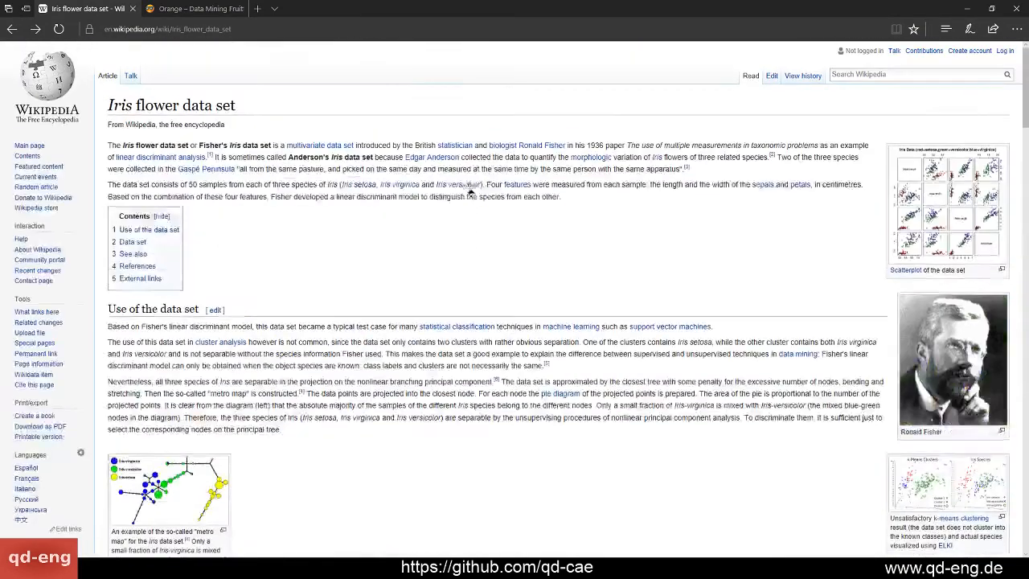
{"action": "left_click", "coordinate": [969, 10]}
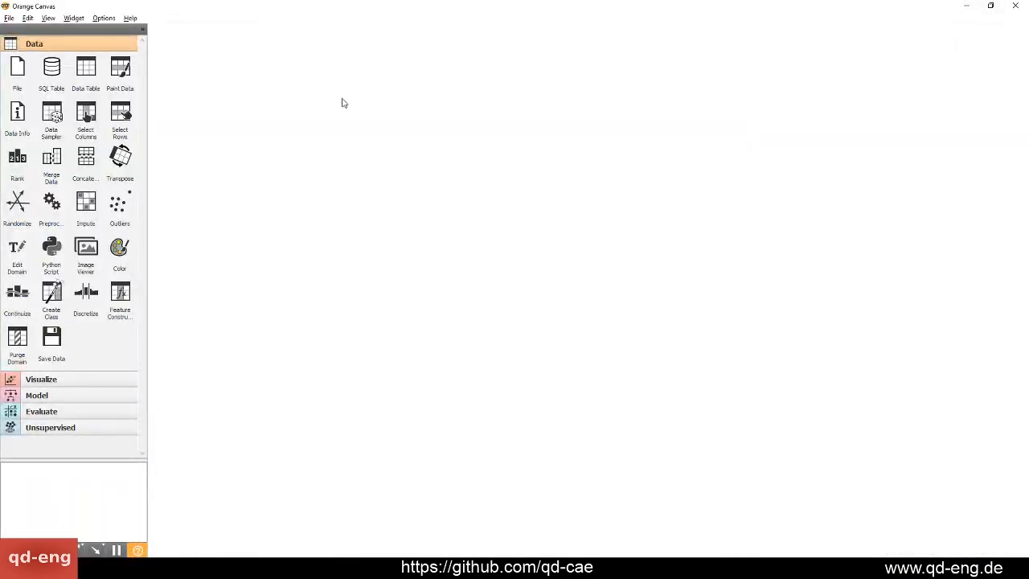
{"action": "left_click_drag", "start_coordinate": [361, 7], "coordinate": [450, 2]}
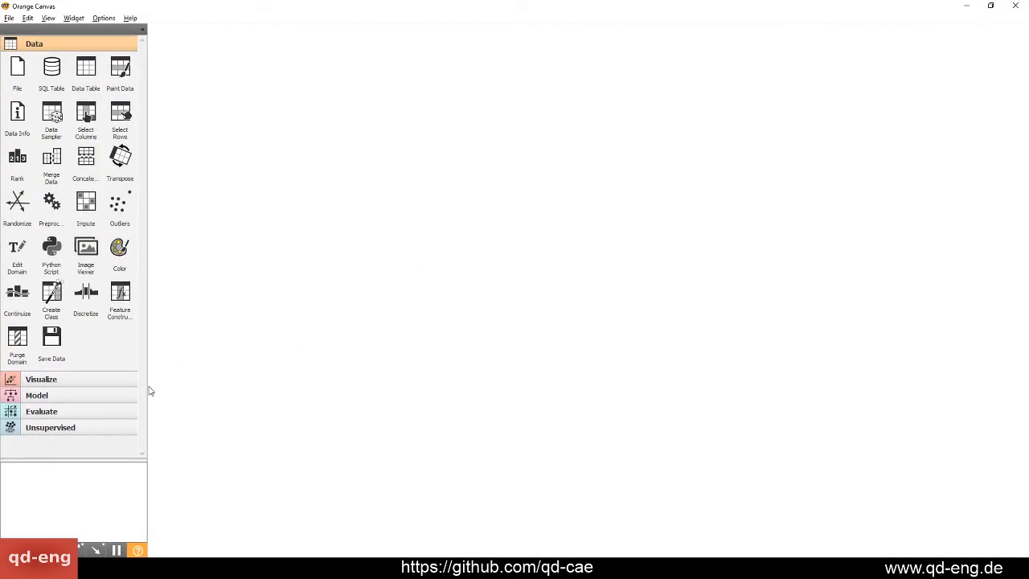